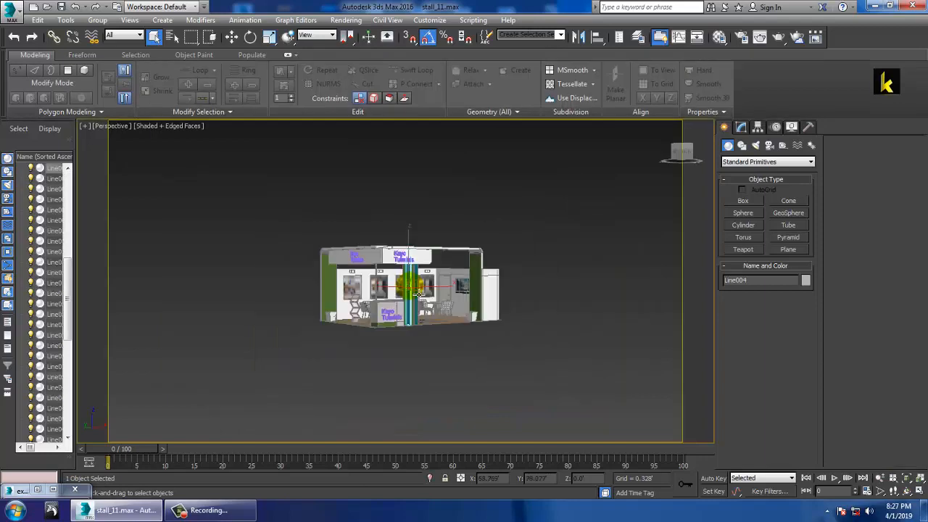
Step: Examine the exhibition stall's canopy, front signs and ceiling spotlights from several angles
middle_click_drag(418, 292, 425, 303, "alt")
scroll(420, 310, "up", 5)
middle_click_drag(386, 245, 406, 241, "alt")
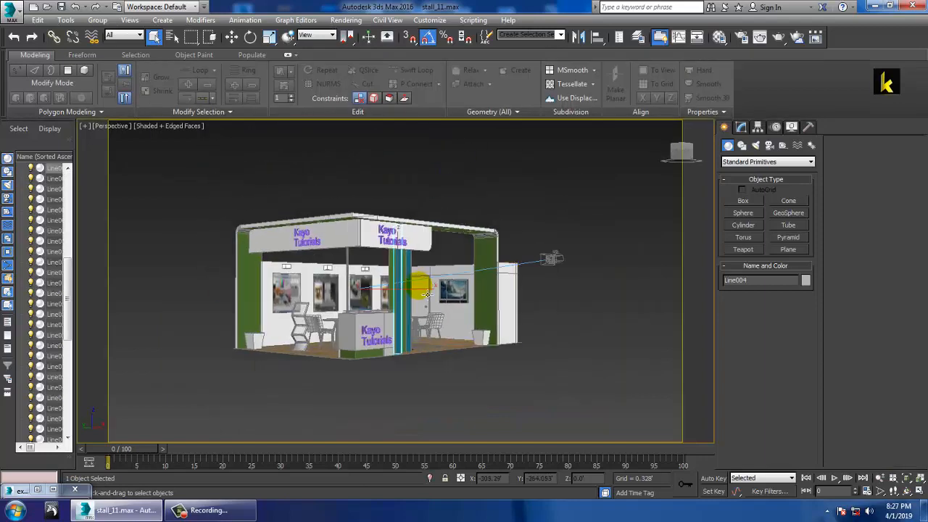
scroll(405, 242, "up", 3)
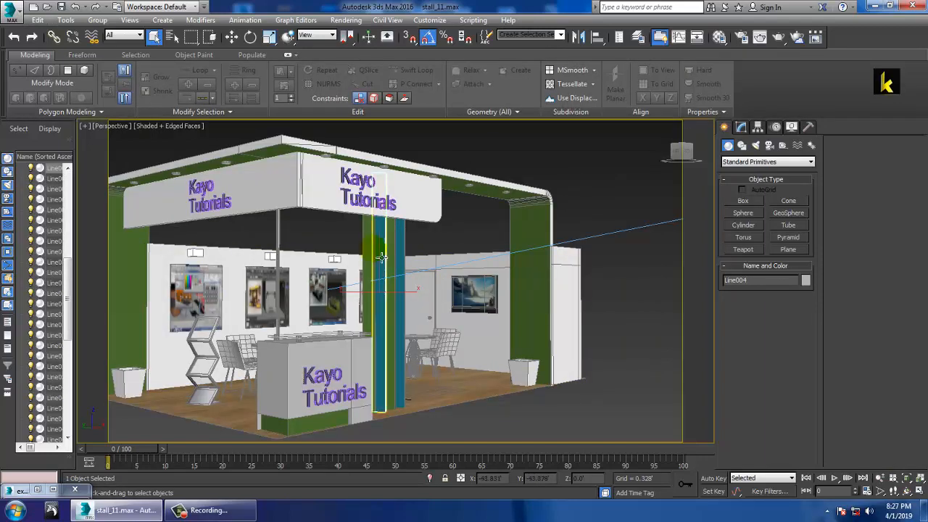
middle_click_drag(421, 293, 421, 293, "alt")
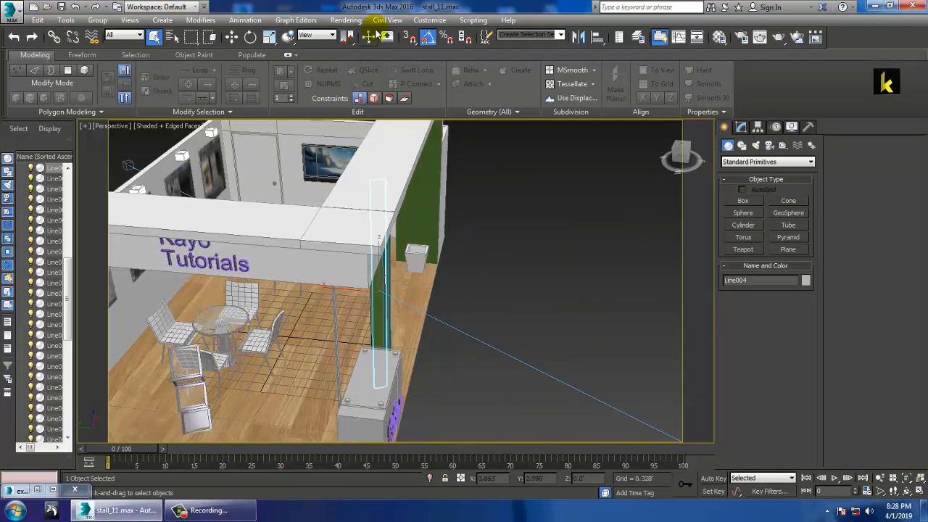
middle_click_drag(406, 279, 398, 259, "alt")
key("shift+z")
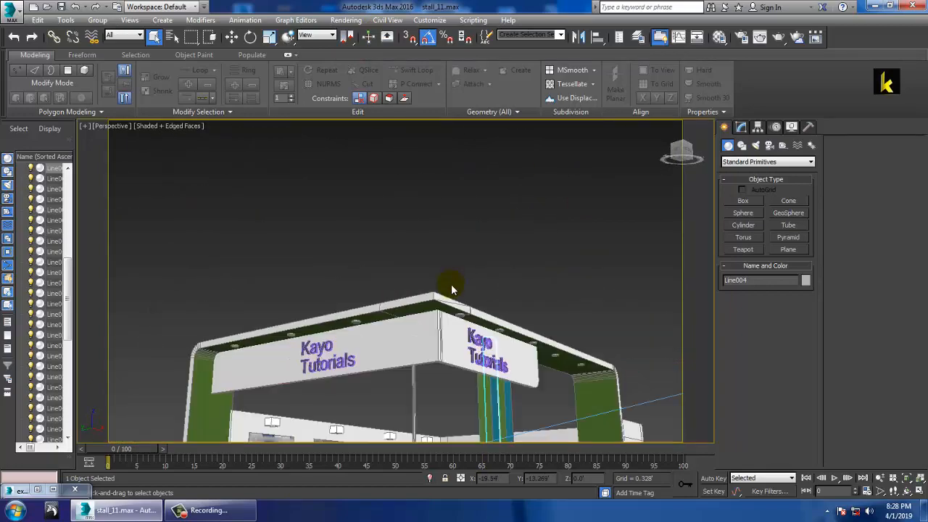
middle_click_drag(507, 326, 422, 219)
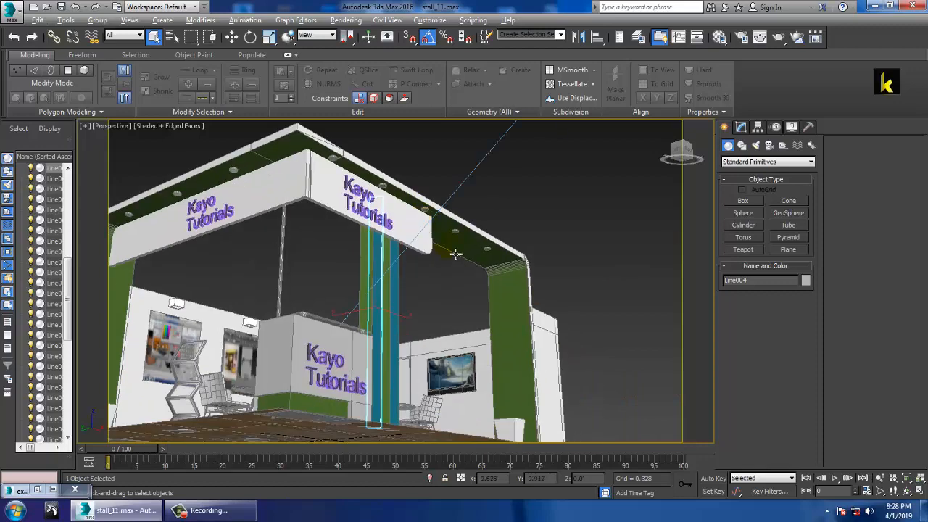
middle_click_drag(456, 254, 454, 253, "alt")
Step: Create a targeted VRayIES light in the Left view, running from the canopy spotlight down to the front sign lettering
left_click(756, 146)
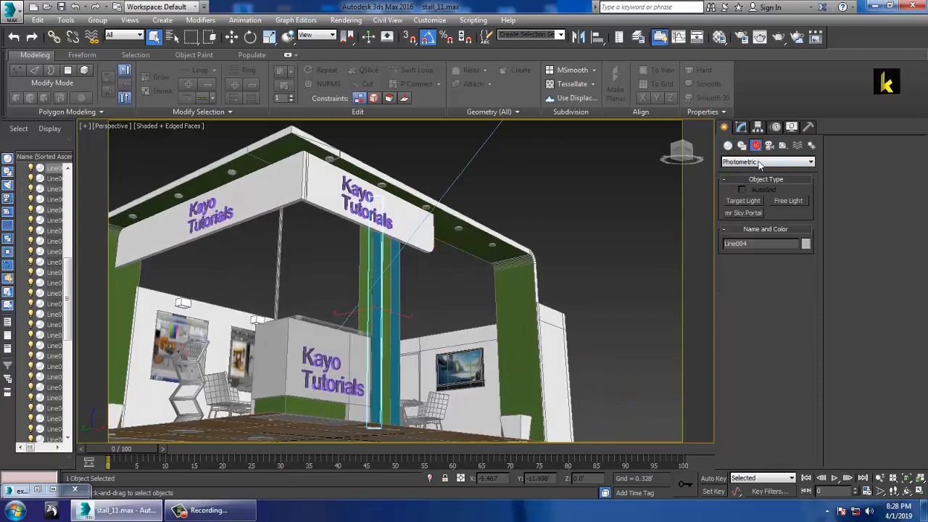
left_click(758, 161)
left_click(757, 187)
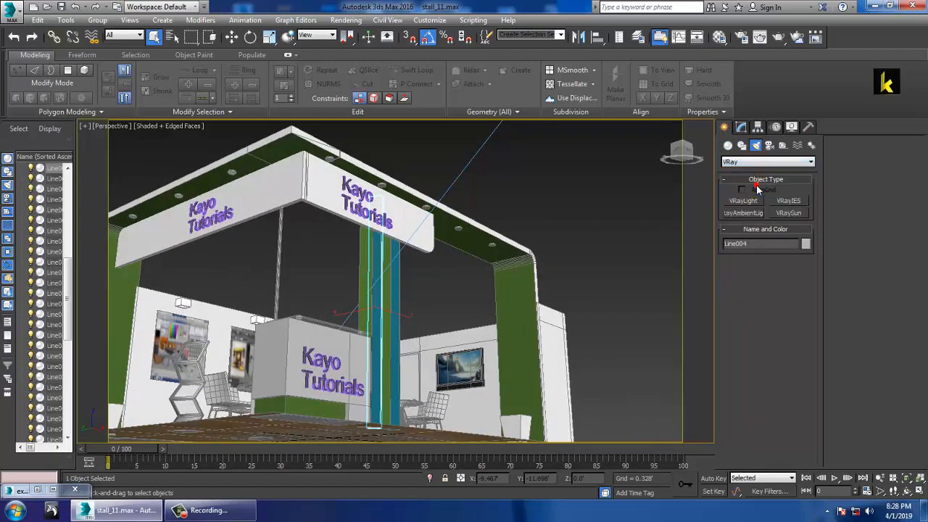
left_click(795, 205)
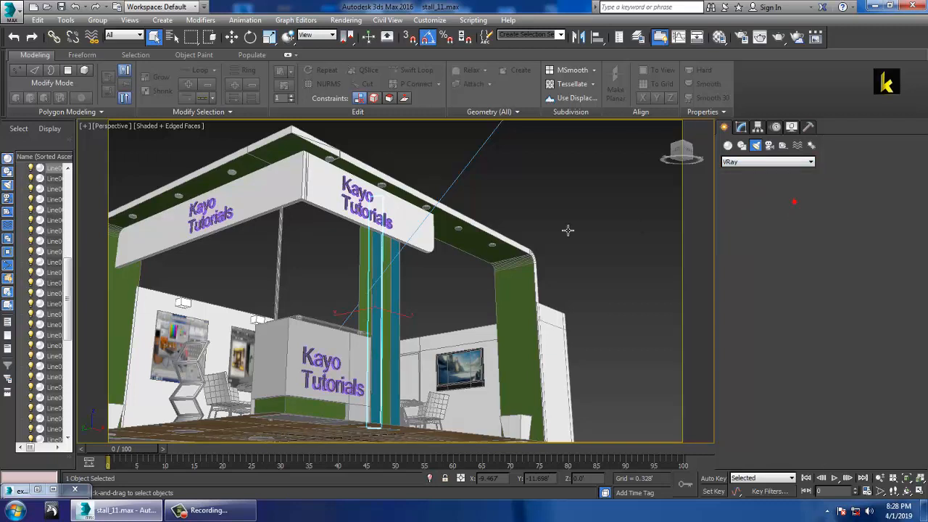
key("alt+w")
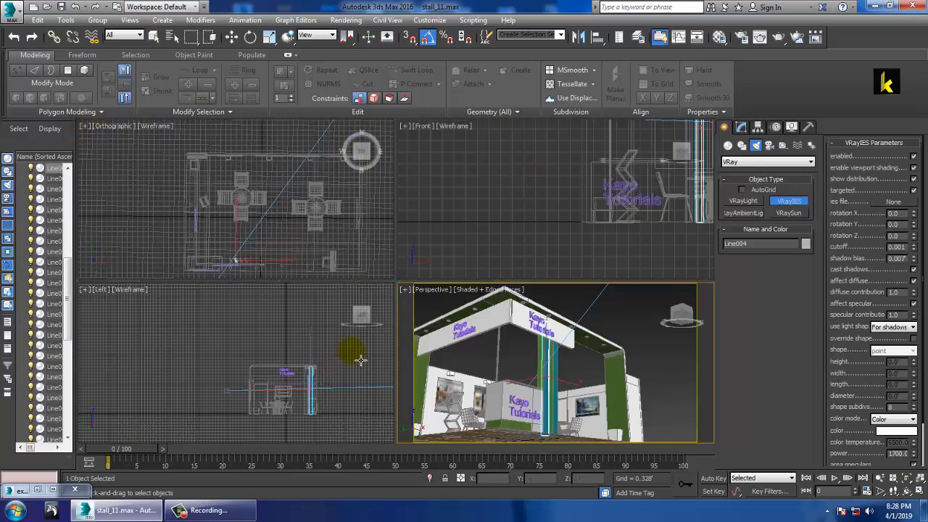
middle_click(283, 353)
key("alt+w")
middle_click_drag(363, 346, 195, 290)
scroll(407, 254, "up", 6)
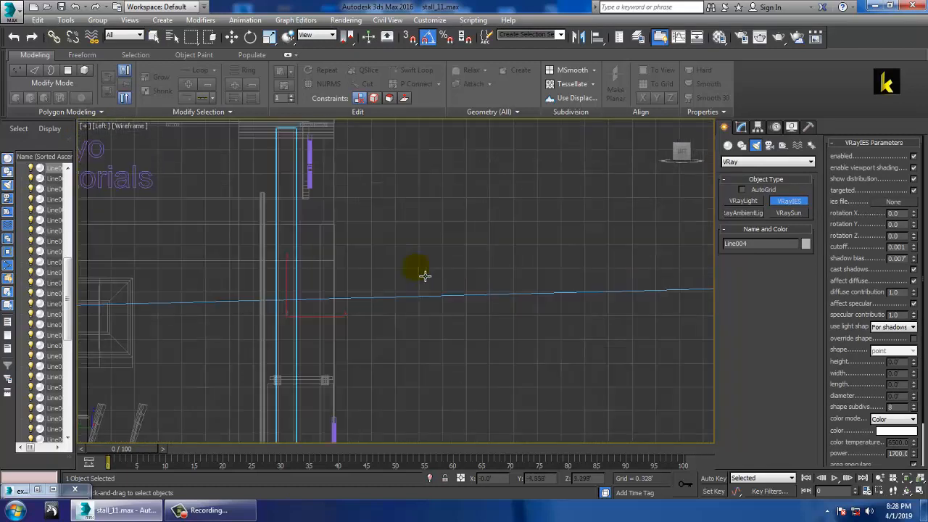
middle_click_drag(424, 275, 459, 311)
scroll(377, 247, "up", 5)
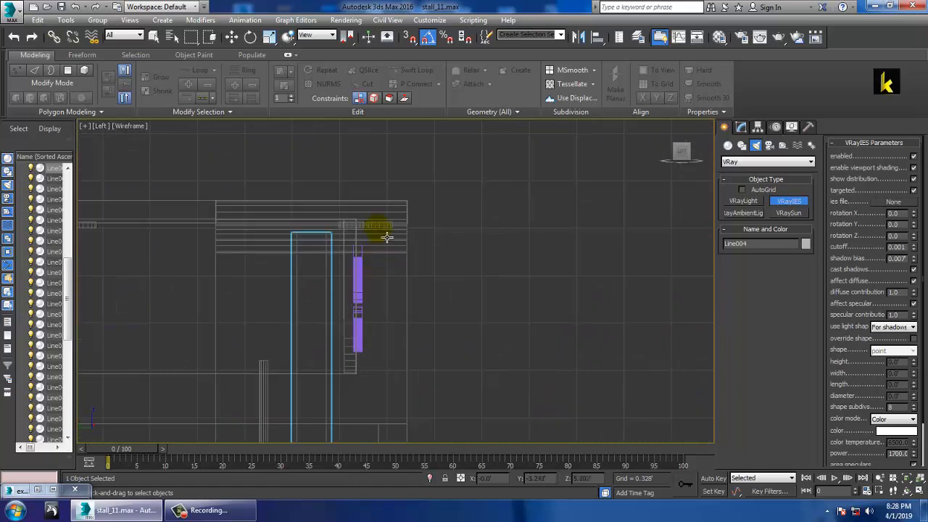
left_click_drag(388, 234, 368, 270)
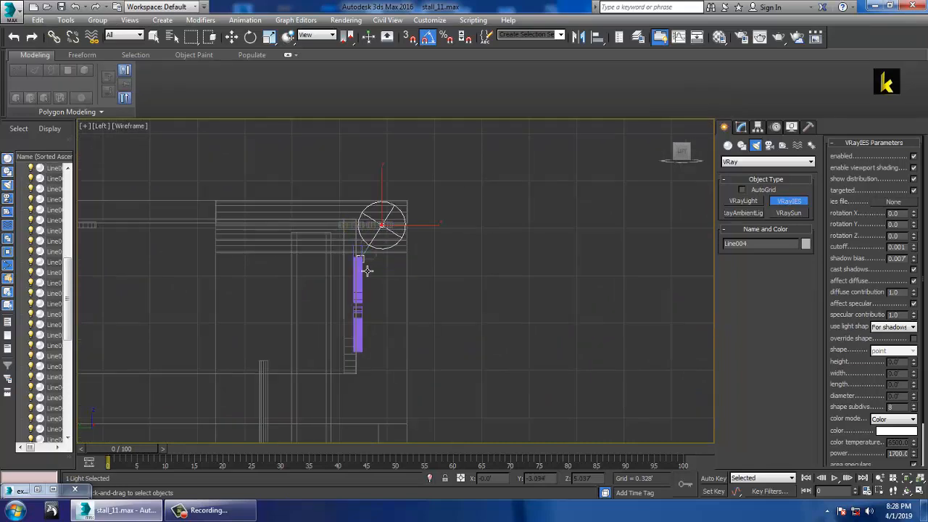
Step: Move the IES light and its target together along the canopy to about X -1.943', beneath the ceiling spotlight by the front sign
key("w")
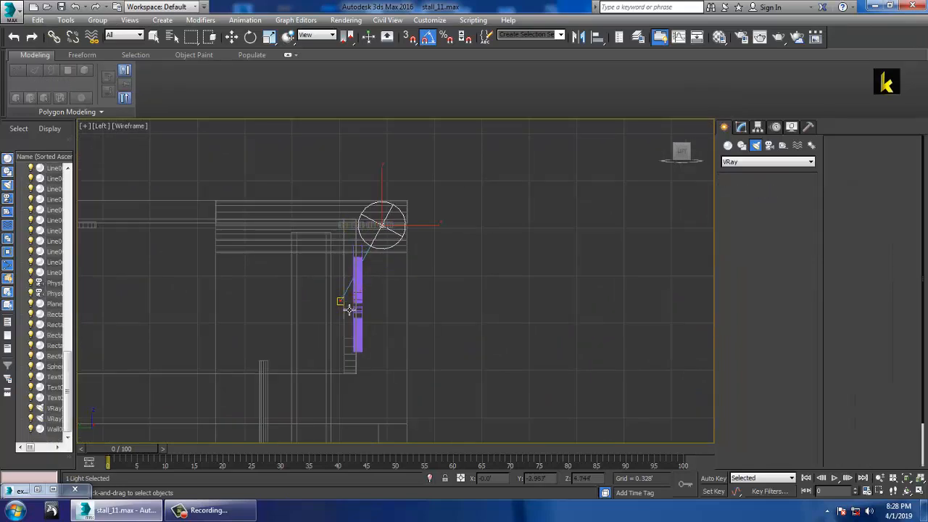
key("alt+w")
middle_click(570, 373)
key("alt+w")
key("z")
scroll(512, 295, "down", 4)
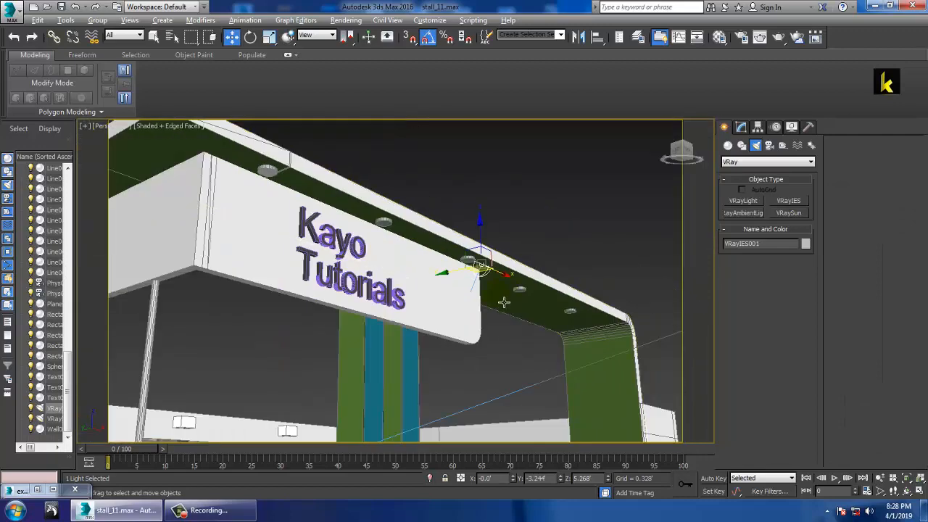
mouse_move(538, 311)
middle_mouse_down("alt")
mouse_move(387, 318)
mouse_move(420, 323)
mouse_move(493, 308)
mouse_move(464, 303)
mouse_move(500, 310)
middle_mouse_up("alt")
key("F3")
left_click(464, 304, "ctrl")
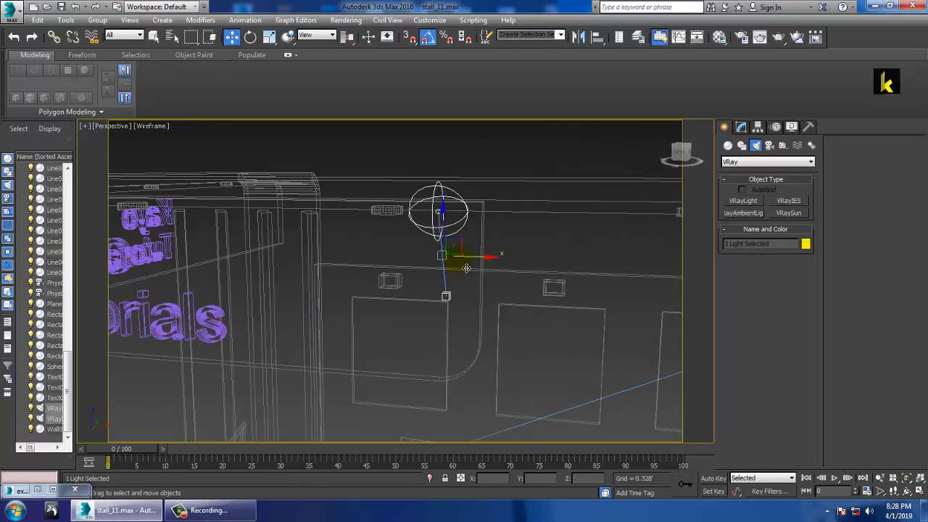
middle_click_drag(483, 267, 519, 233, "alt")
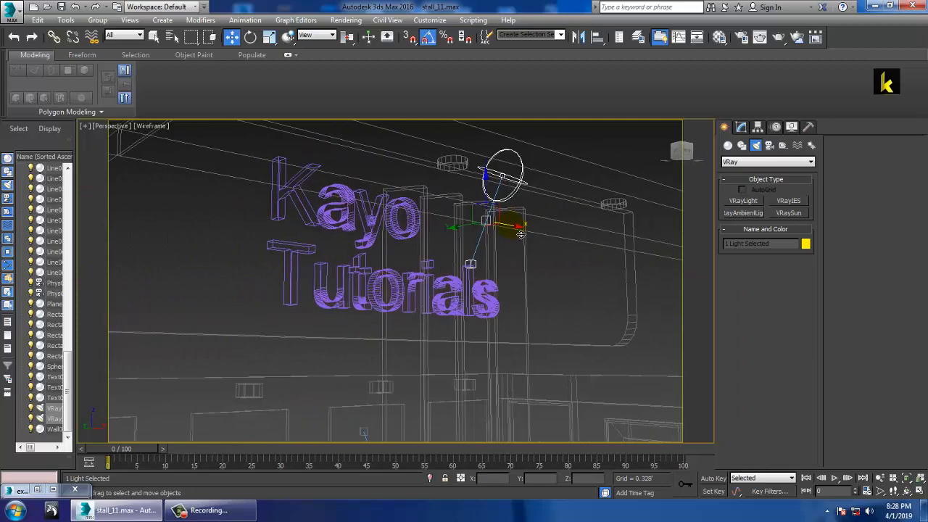
middle_click_drag(471, 216, 423, 276, "alt")
Step: Adjust the depth of the light's target to about Y -3.059' and of the light itself to about Y -3.223'
left_click(415, 265)
left_click_drag(394, 268, 407, 269)
middle_click_drag(502, 272, 471, 183, "alt")
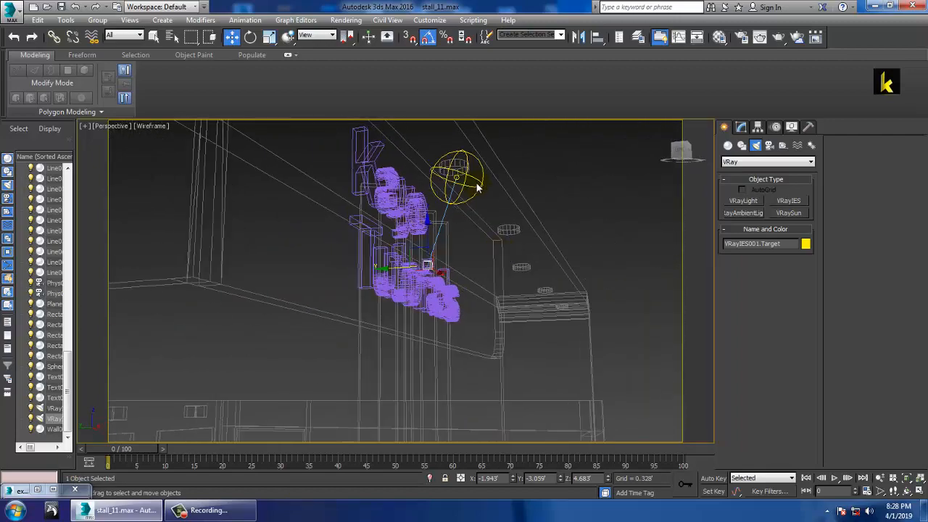
left_click(475, 184)
left_click_drag(440, 192, 434, 190)
Step: Show the light's parameters, then switch to the desktop and look through the IES profiles in the ies folder
left_click(742, 127)
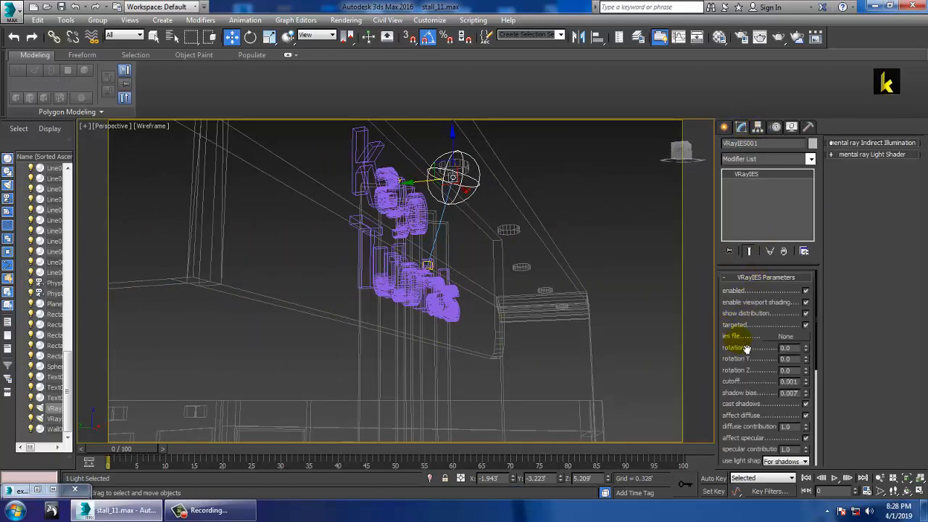
left_click(877, 6)
double_click(818, 20)
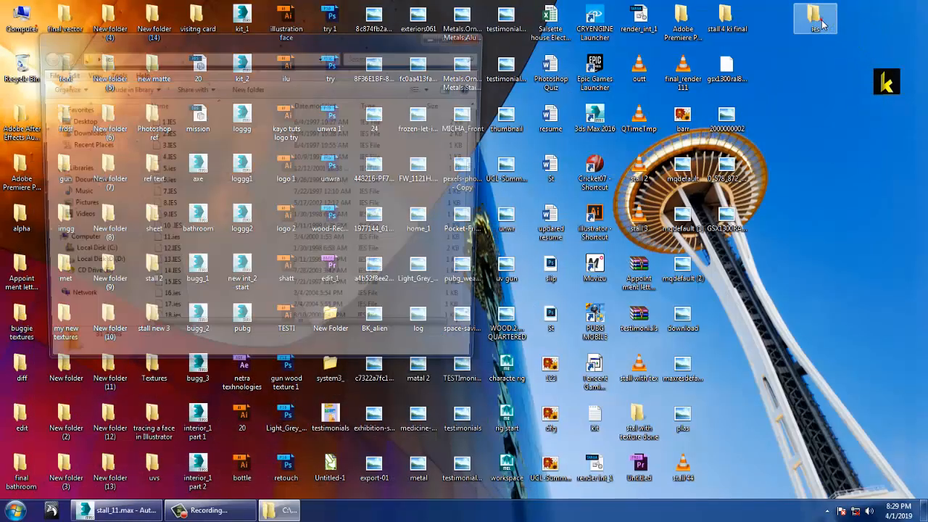
scroll(263, 188, "down", 5)
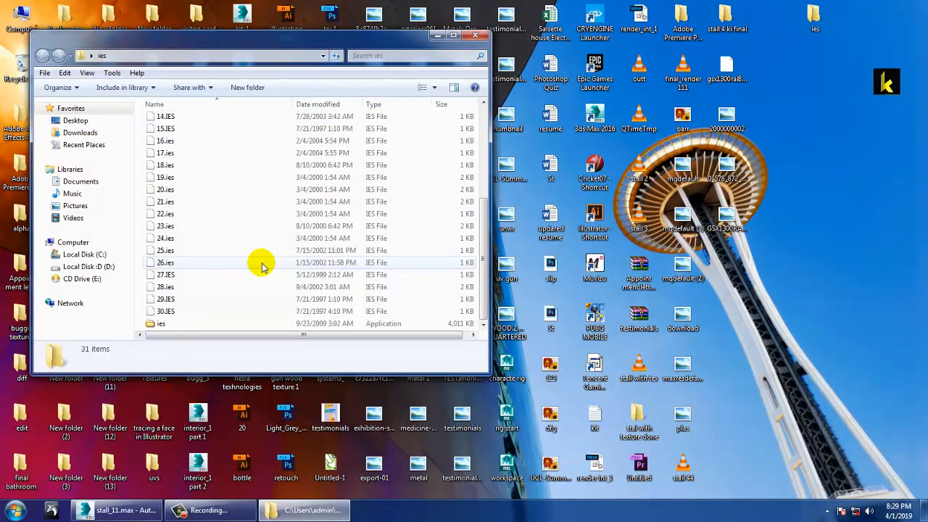
scroll(263, 266, "up", 5)
scroll(261, 265, "down", 5)
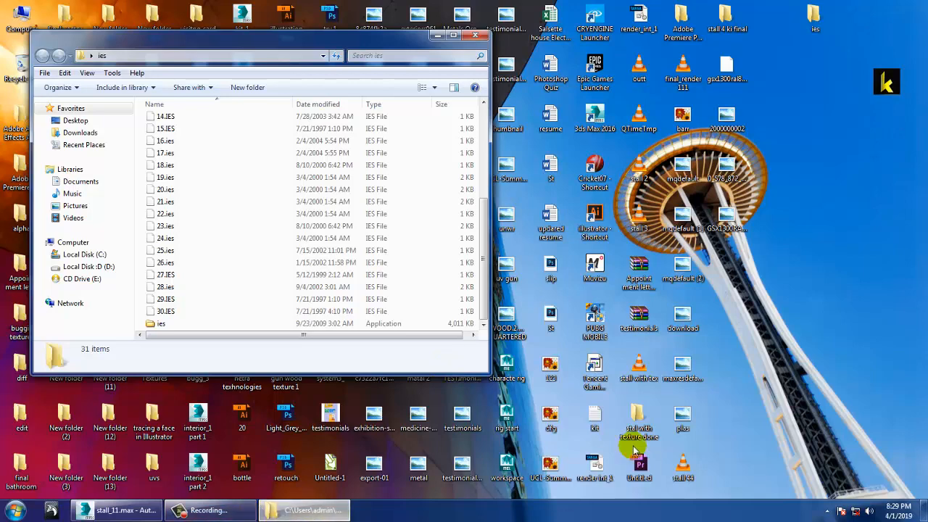
left_click(229, 262)
scroll(228, 257, "up", 5)
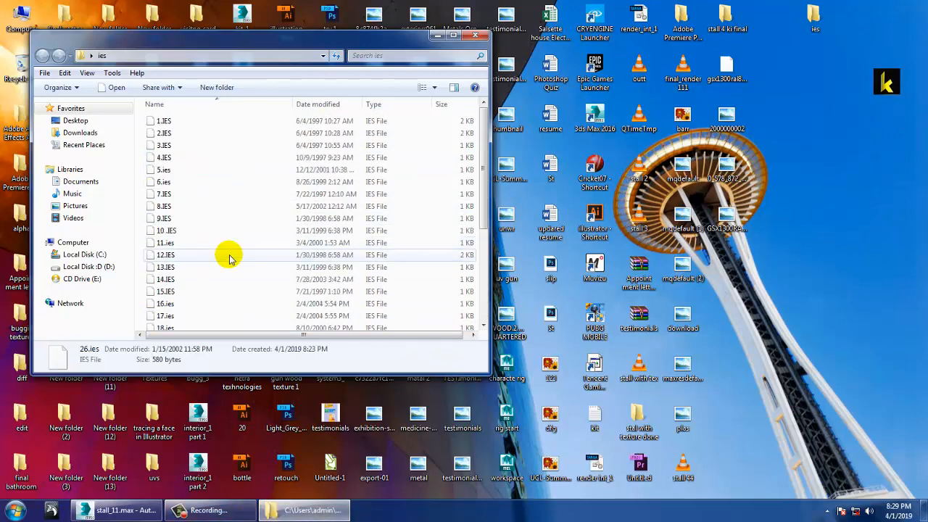
left_click(437, 35)
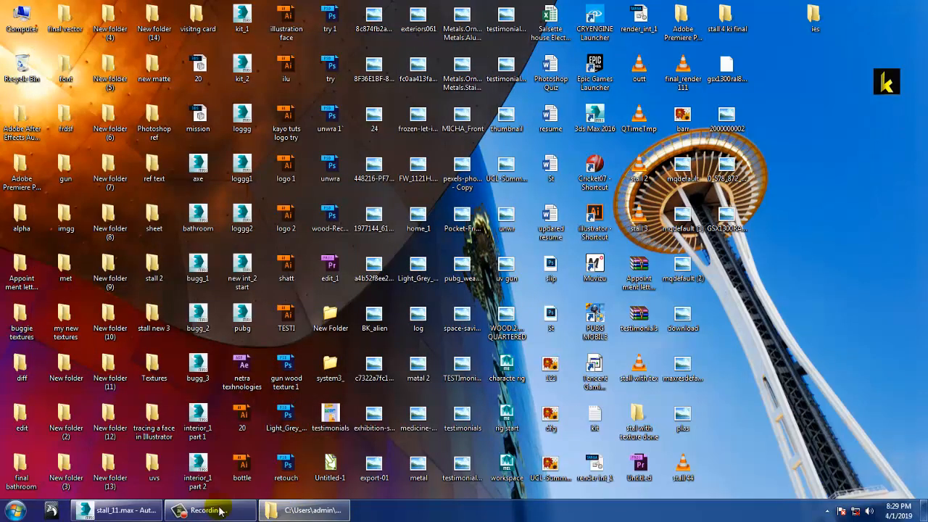
Step: Return to 3ds Max, load 15.IES from the desktop's ies folder as the light's IES file, and minimize the reference image
left_click(98, 510)
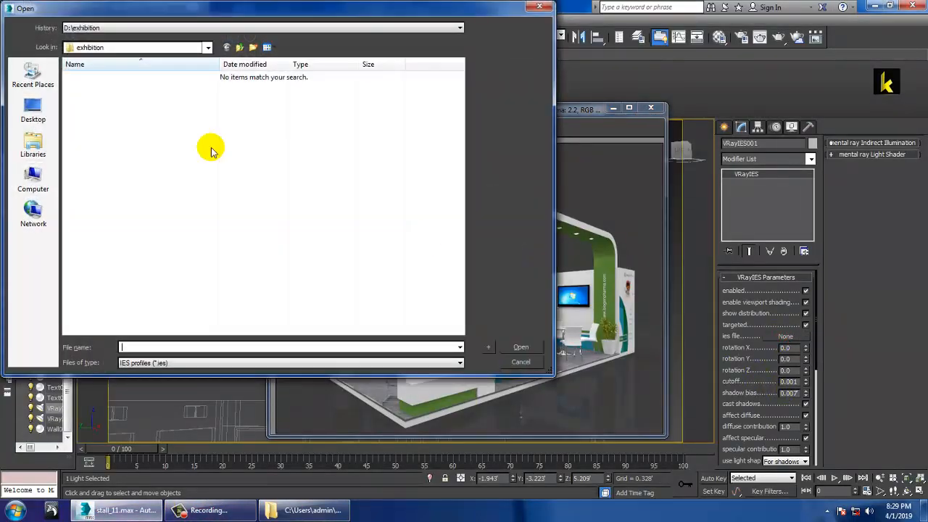
left_click(33, 110)
left_click(327, 166)
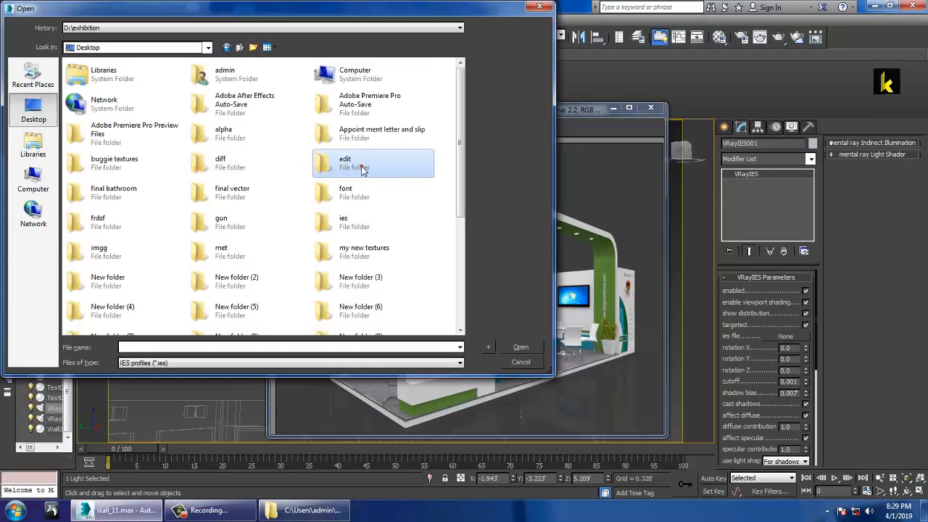
double_click(352, 215)
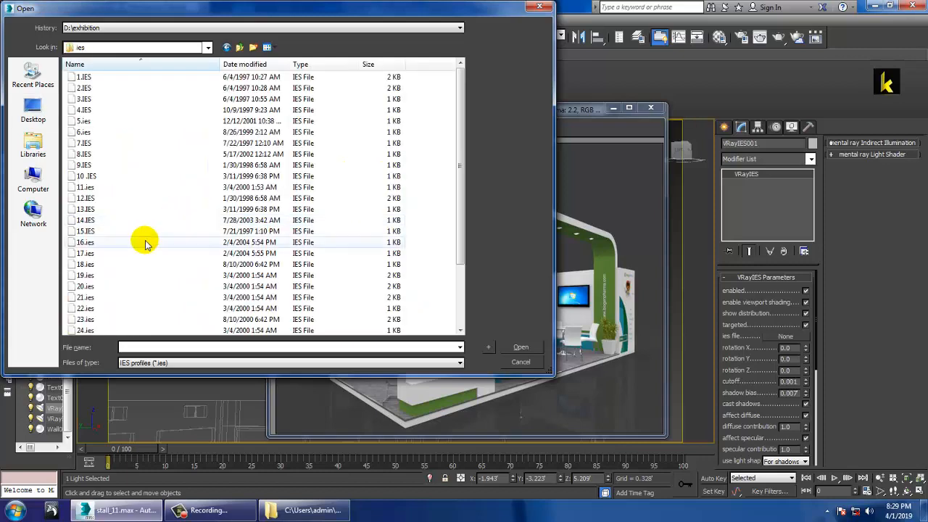
double_click(86, 232)
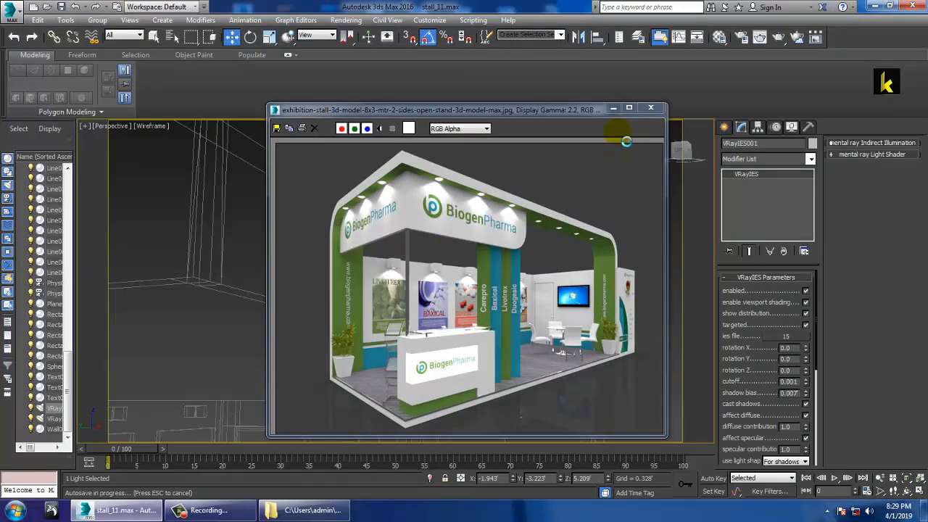
left_click(613, 109)
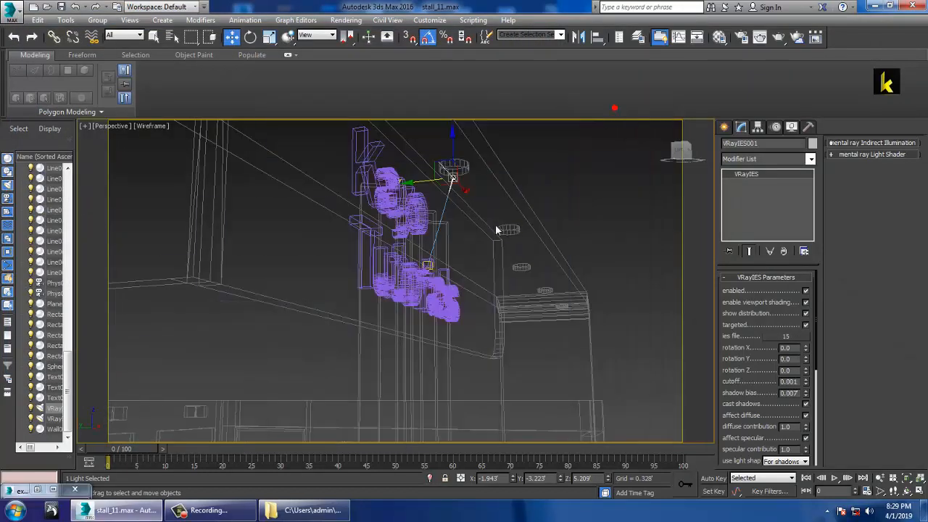
Step: Set the perspective viewport to Realistic shading and inspect the light's effect on the front sign
left_click(111, 126)
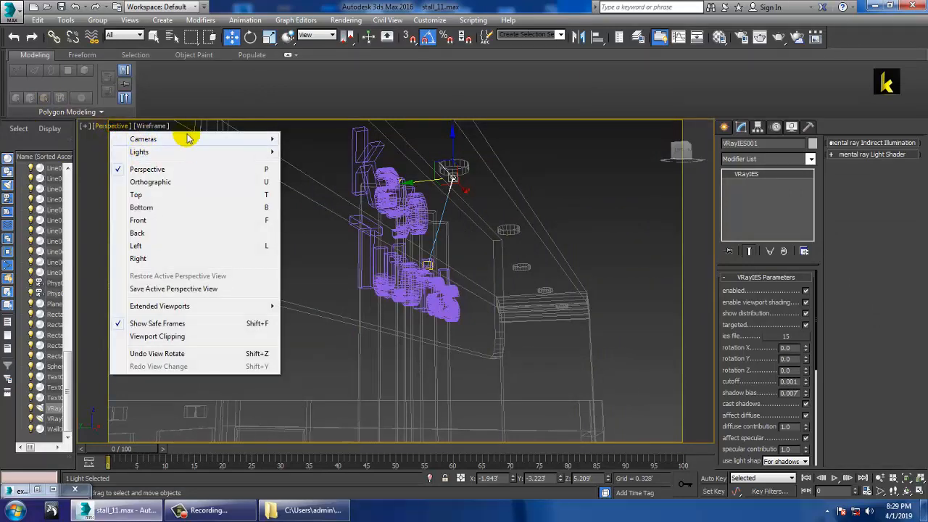
left_click(133, 135)
left_click(122, 126)
left_click(151, 126)
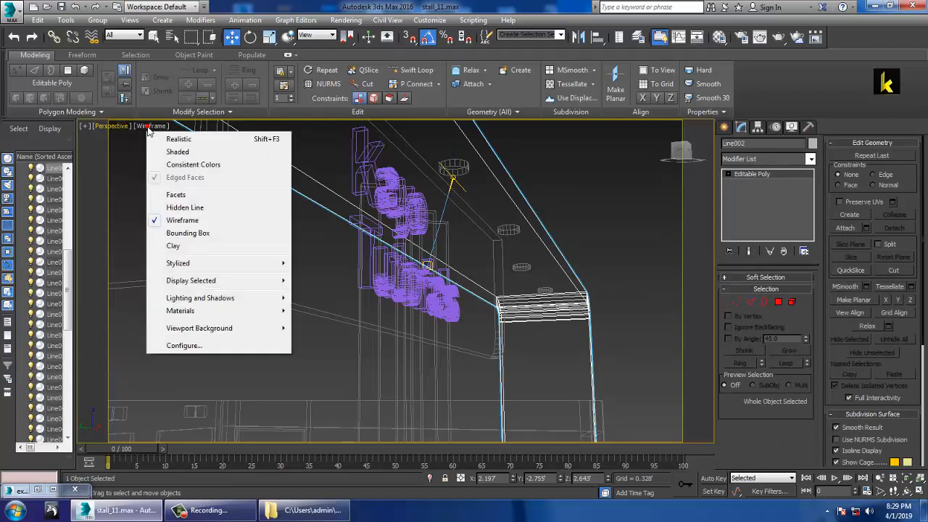
left_click(188, 141)
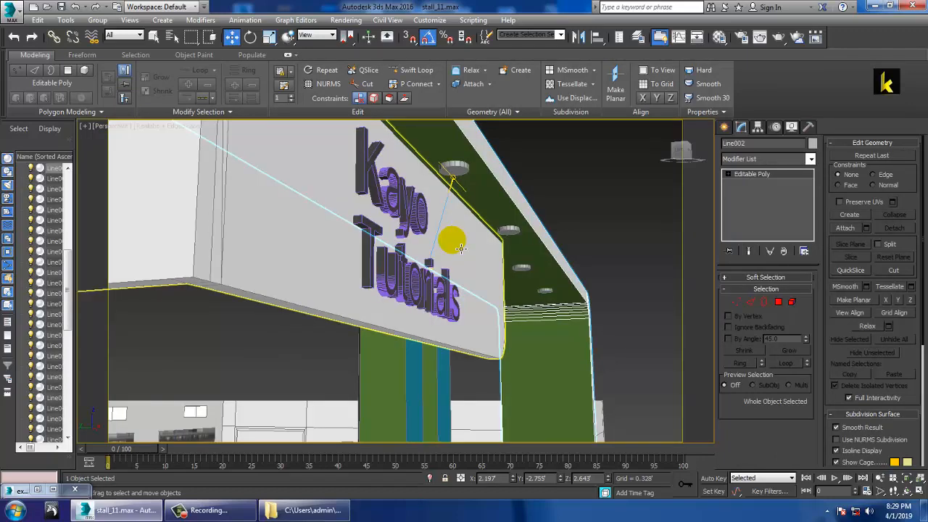
key("F3")
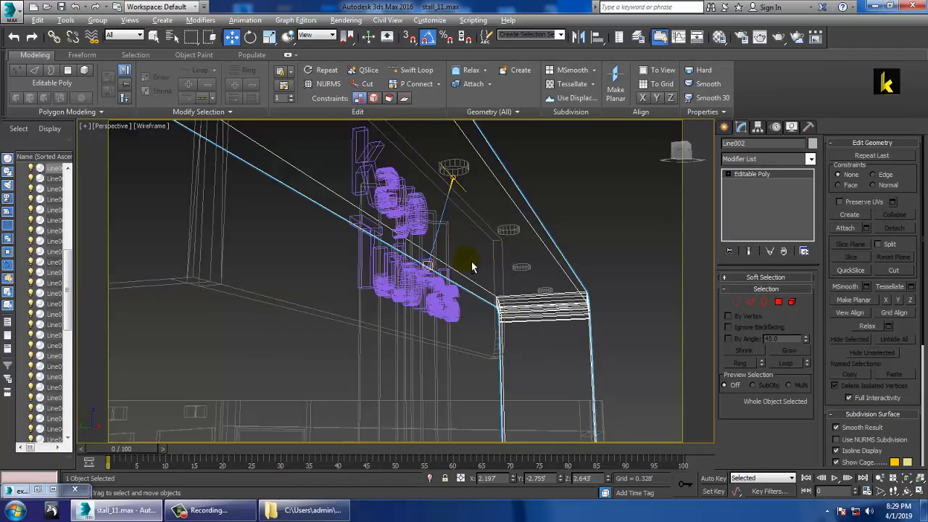
middle_click_drag(499, 271, 417, 263, "alt")
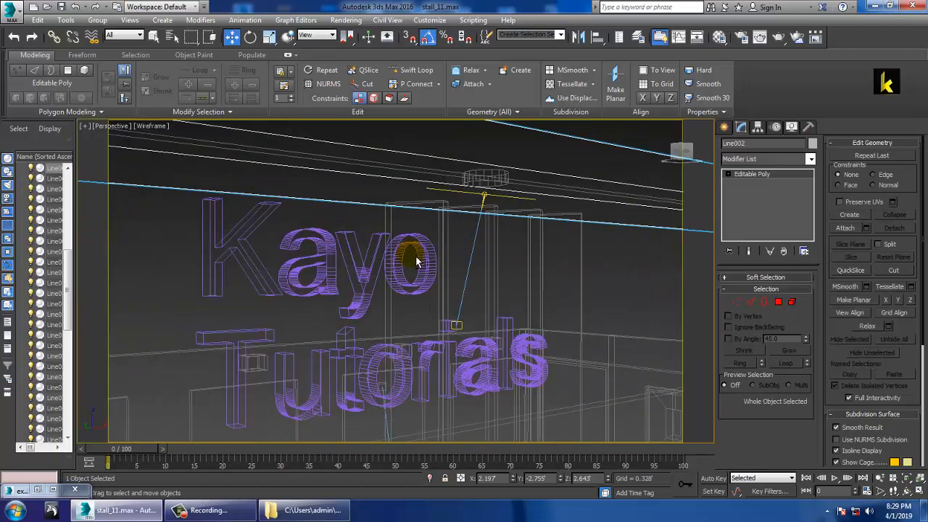
key("F3")
scroll(442, 269, "down", 5)
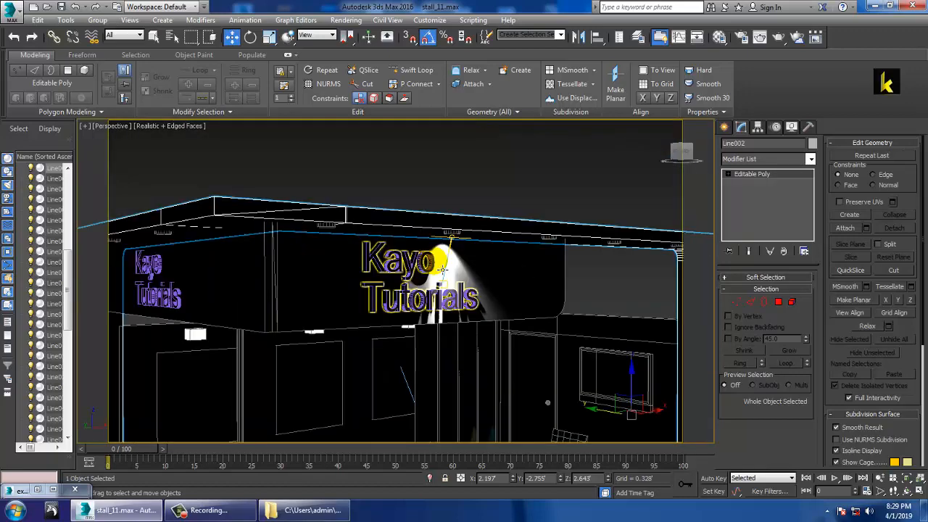
middle_click_drag(484, 285, 455, 282, "alt")
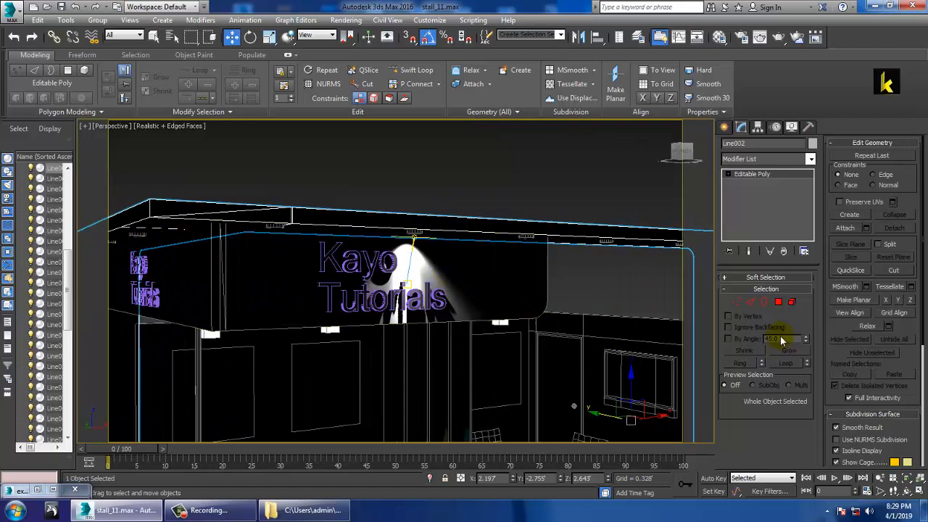
Step: Select the VRayIES light over the front sign and try 7.IES and 5.ies as its IES file
left_click(419, 245)
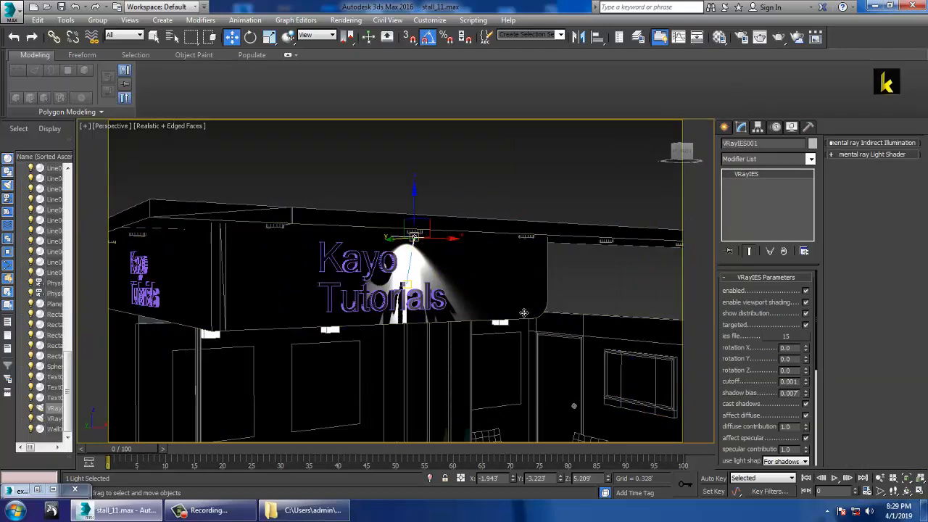
left_click(794, 338)
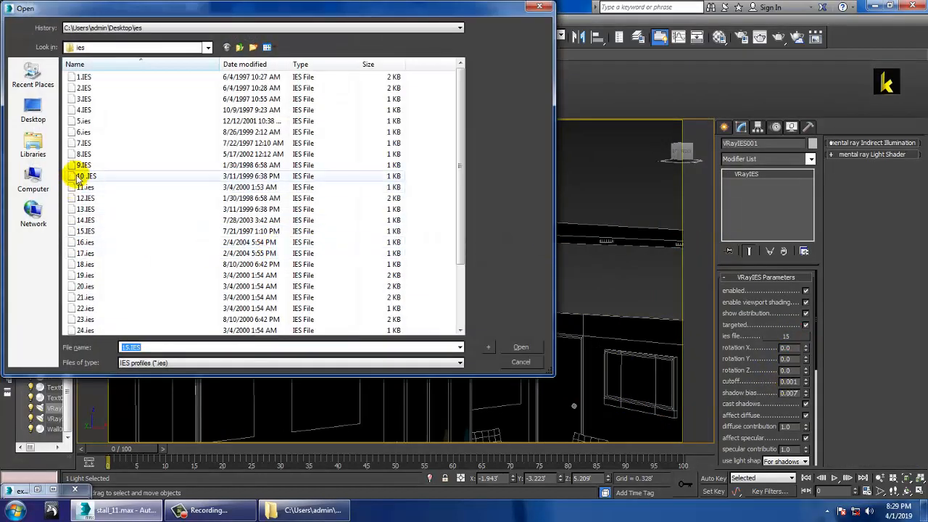
double_click(104, 144)
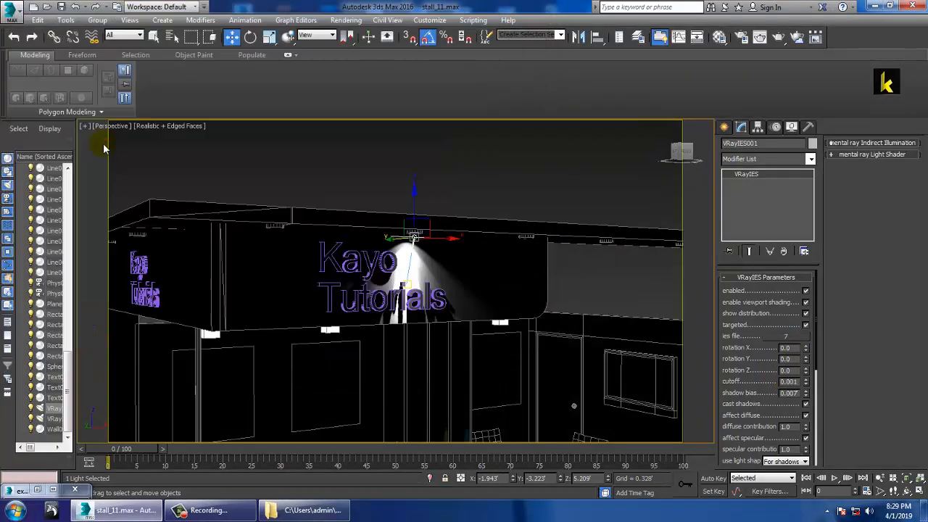
left_click(794, 338)
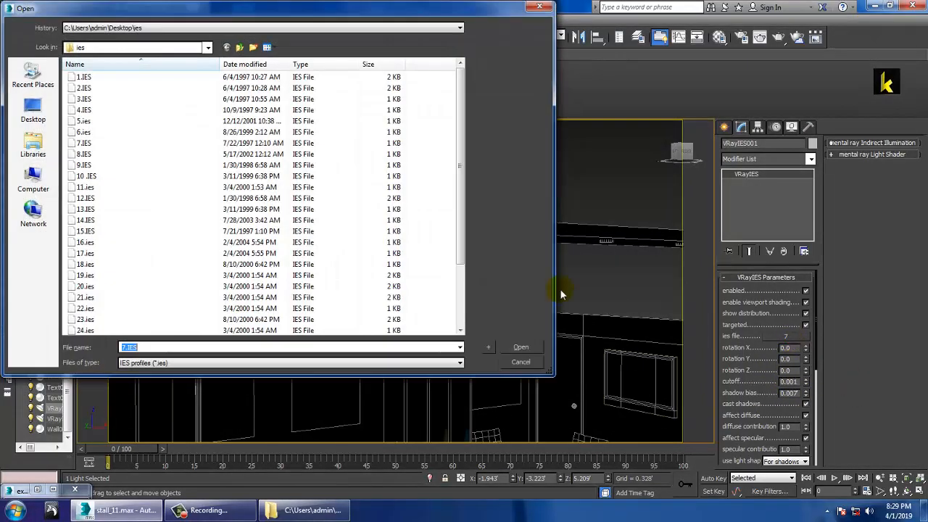
double_click(101, 127)
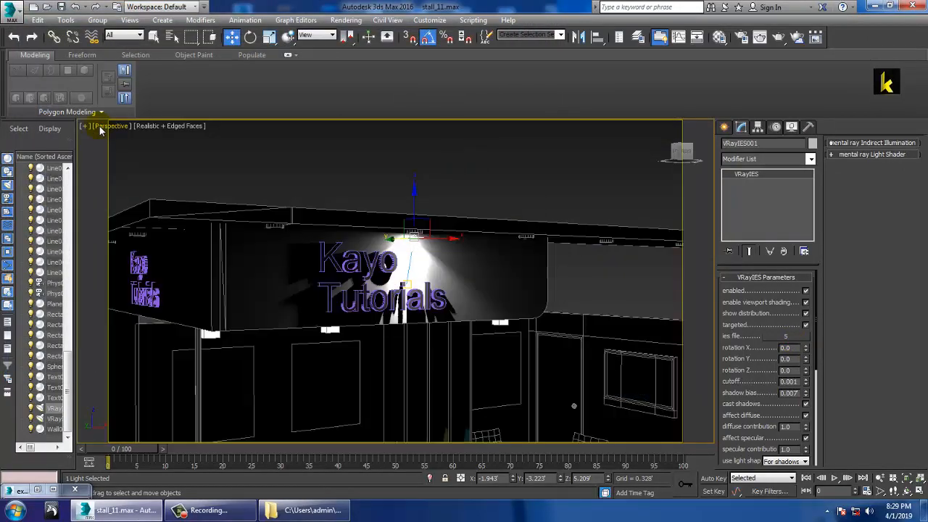
Step: Try the 21.ies and 24.ies profiles on the selected light to compare their beams on the sign
left_click(783, 338)
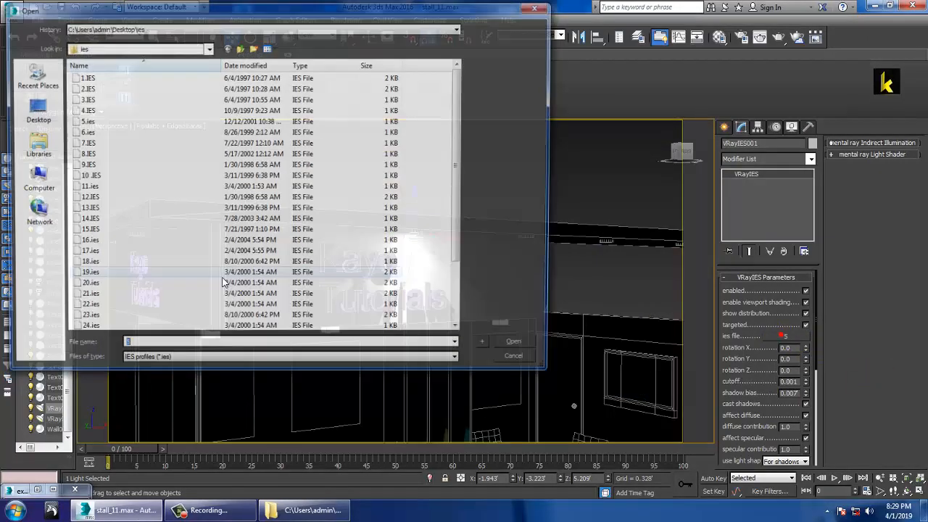
double_click(118, 303)
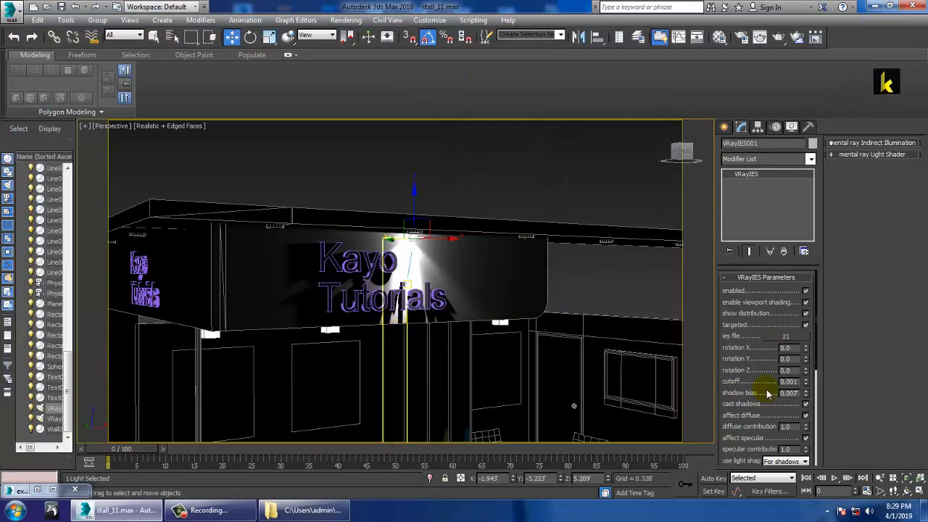
left_click(786, 336)
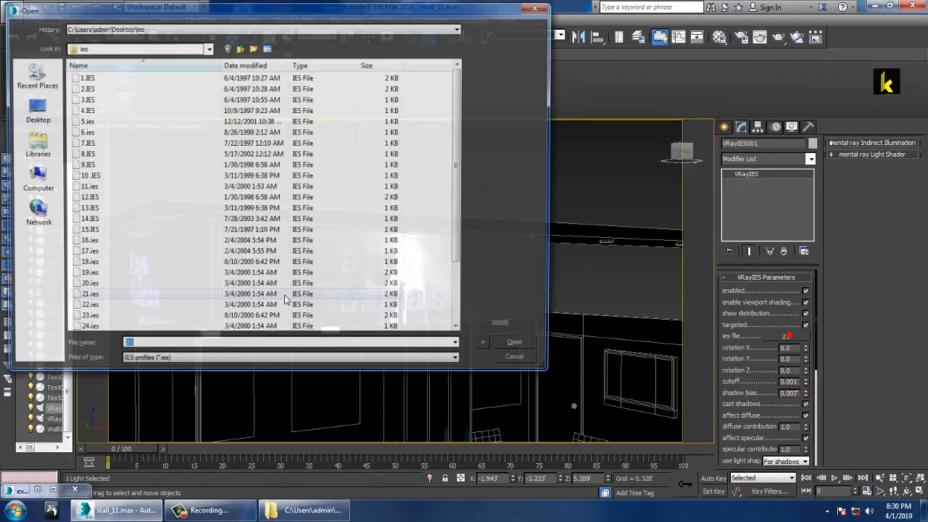
double_click(102, 326)
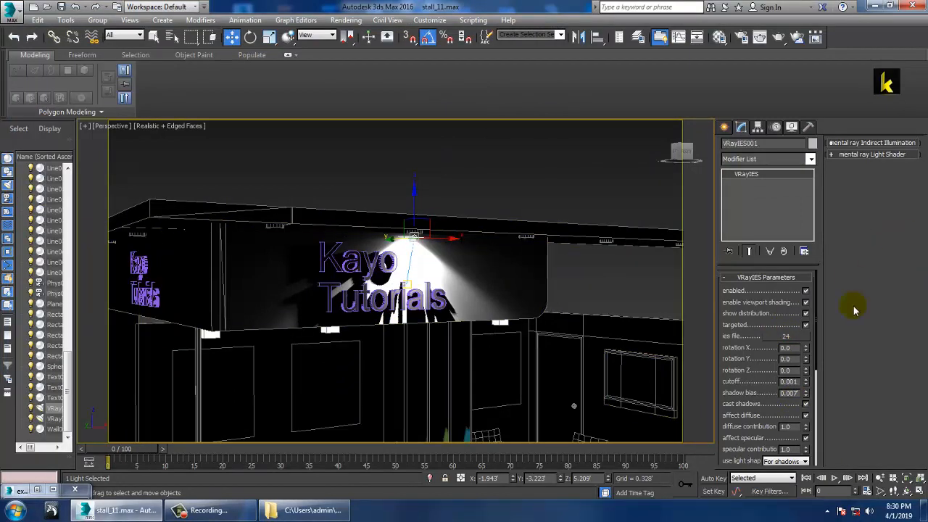
Step: Set the light's colour to a warm orange of about red 233, green 152, blue 65
left_click_drag(780, 435, 768, 221)
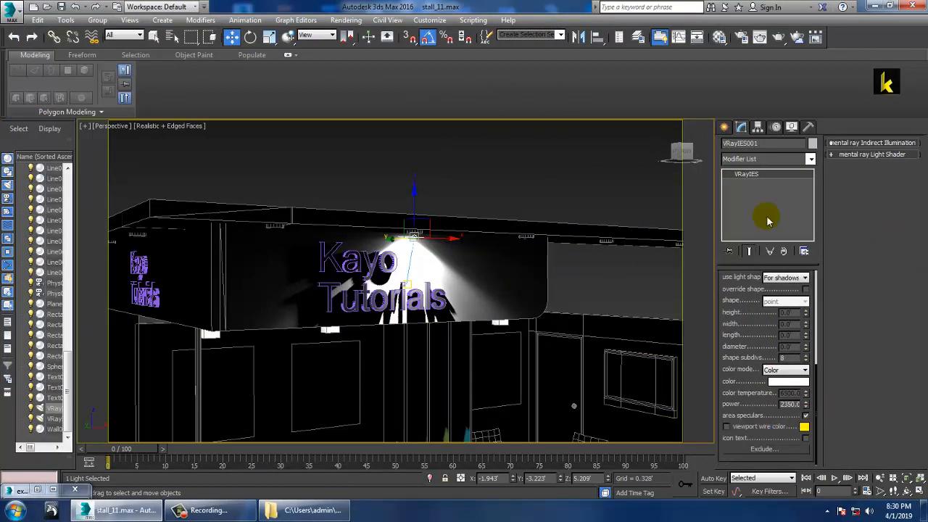
left_click(791, 382)
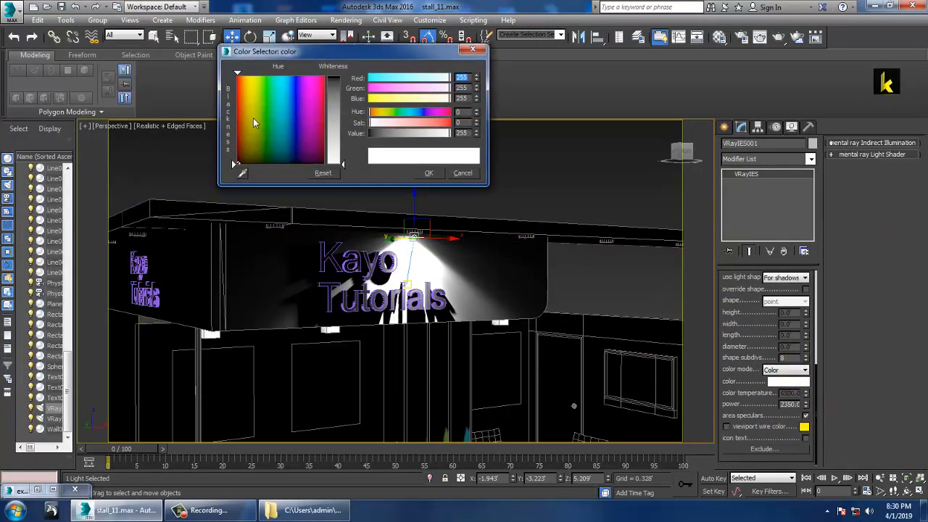
left_click_drag(336, 120, 336, 100)
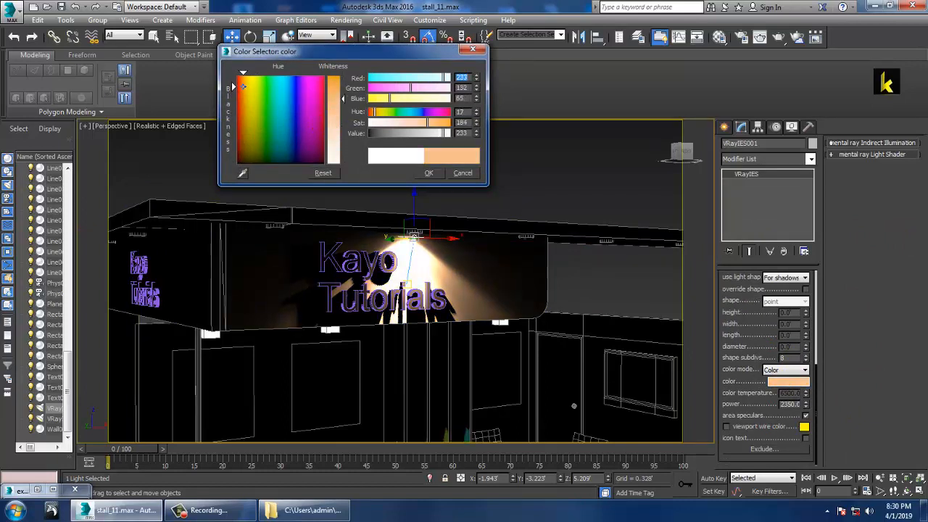
left_click(428, 173)
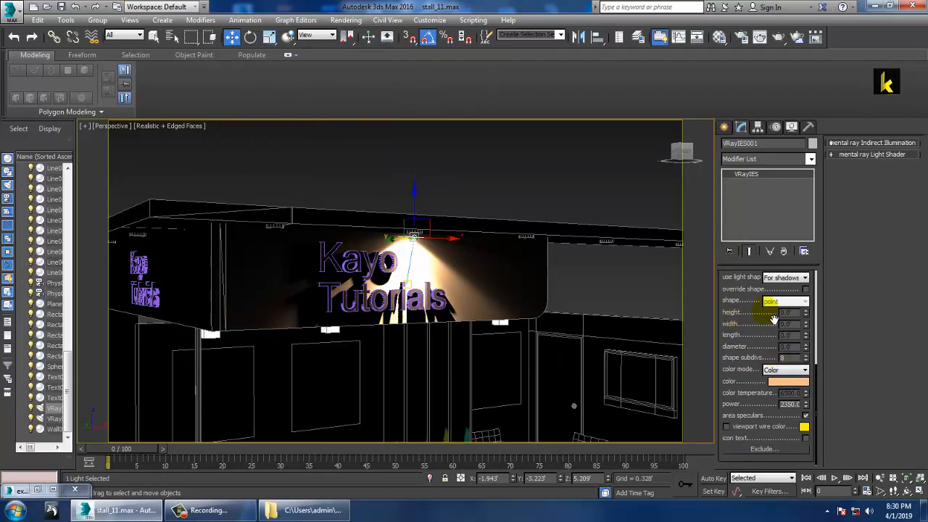
Step: Reduce the light's power to 235
left_click_drag(775, 319, 757, 431)
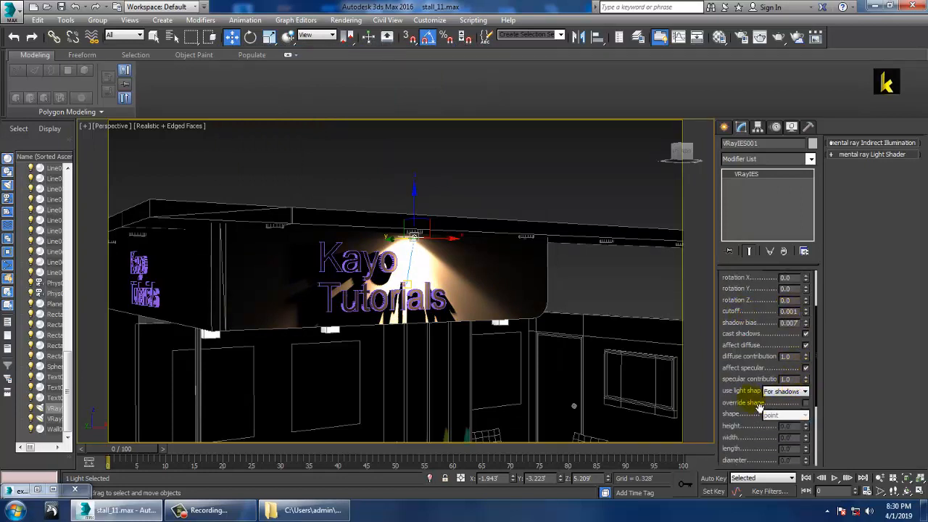
left_click_drag(759, 408, 750, 300)
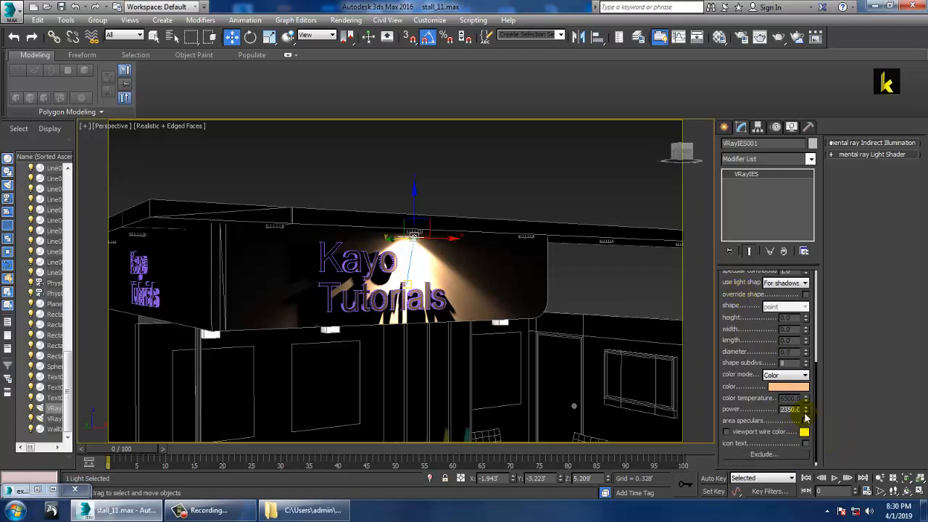
left_click_drag(806, 419, 806, 417)
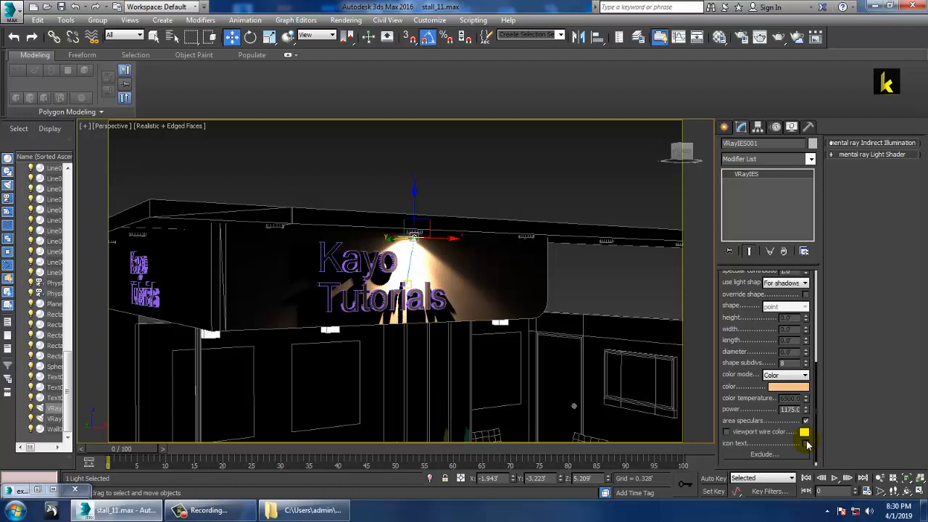
left_click_drag(805, 412, 817, 464)
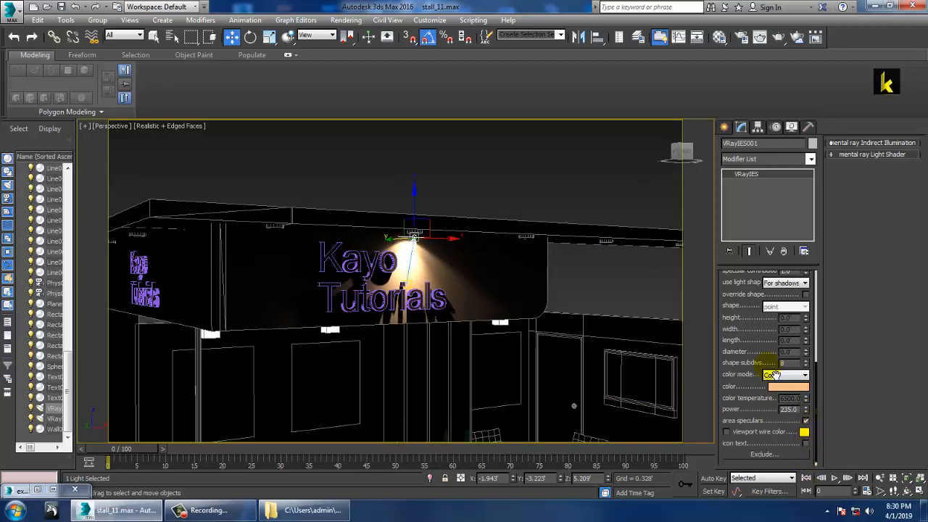
Step: Try 3.IES and 1.IES as the light's IES file
left_click_drag(745, 362, 752, 477)
left_click_drag(783, 391, 760, 439)
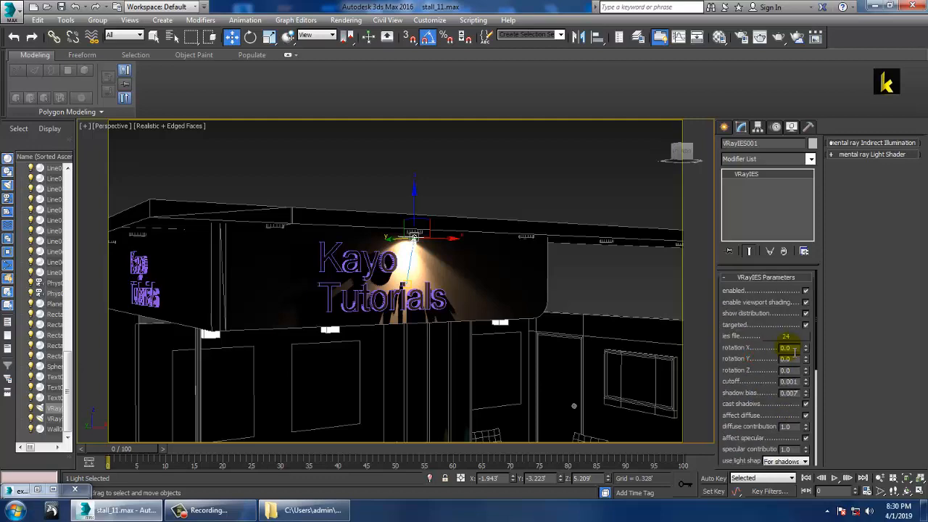
left_click(787, 337)
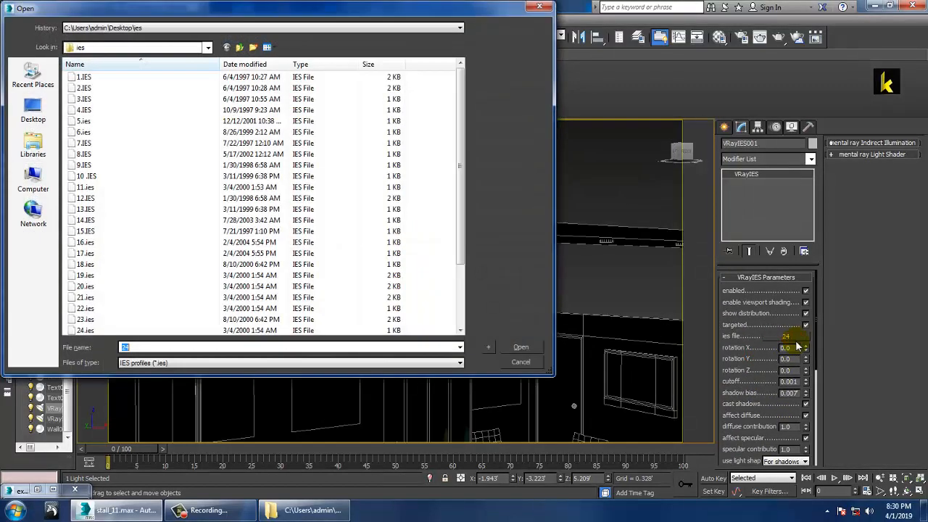
left_click(97, 98)
double_click(98, 98)
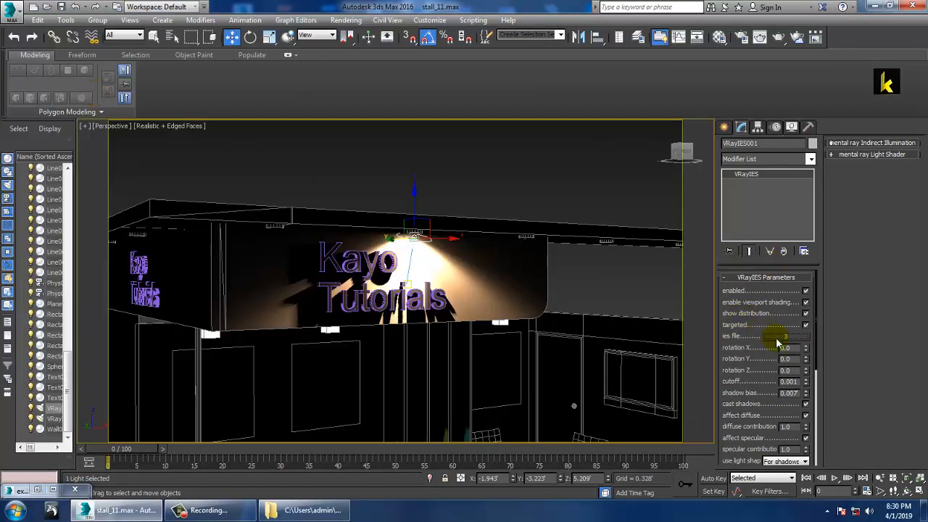
left_click(782, 337)
double_click(102, 77)
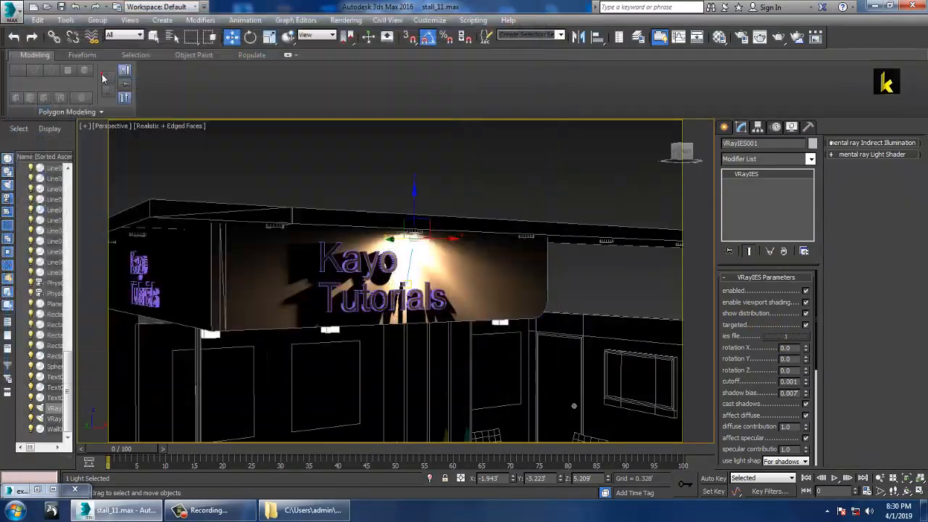
Step: Try 19.ies on the light, deselect it and inspect the beam up close on the front sign
left_click(790, 338)
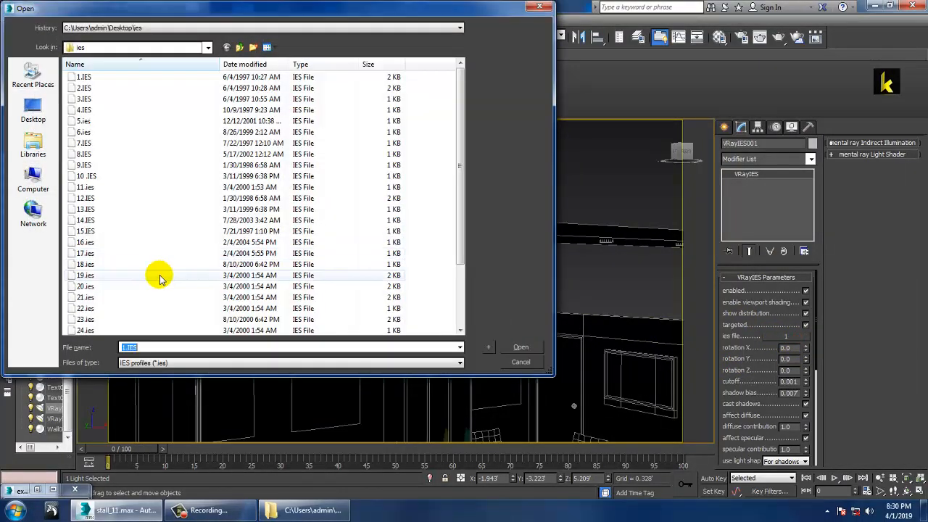
double_click(160, 267)
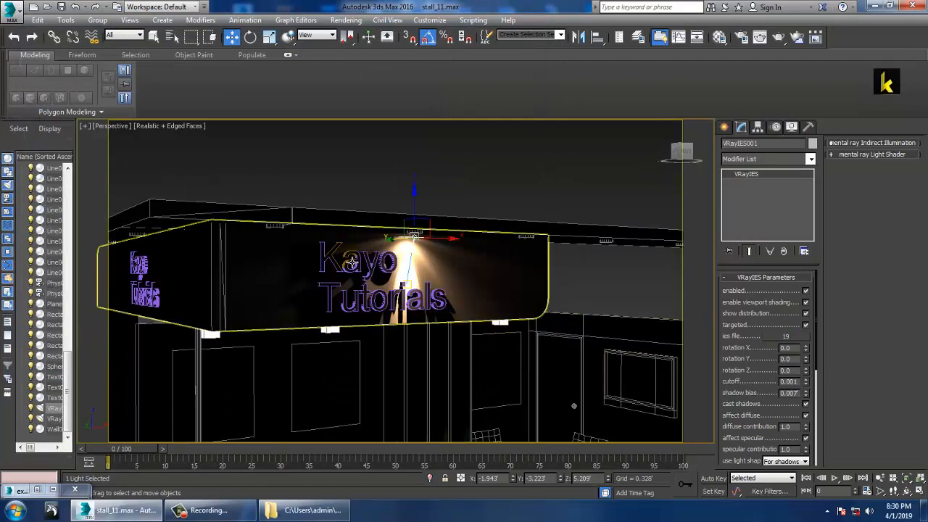
left_click(455, 190)
scroll(449, 231, "down", 1)
scroll(448, 235, "up", 1)
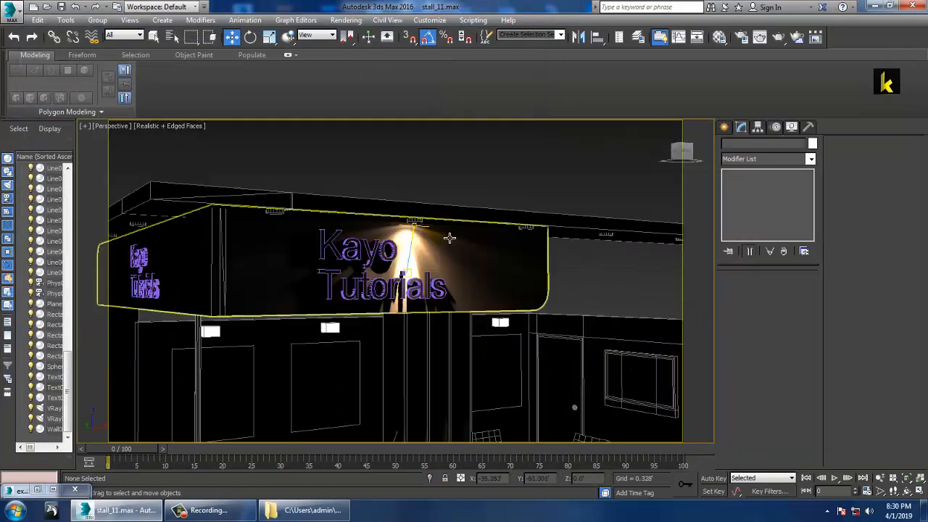
scroll(365, 241, "up", 2)
scroll(368, 242, "down", 2)
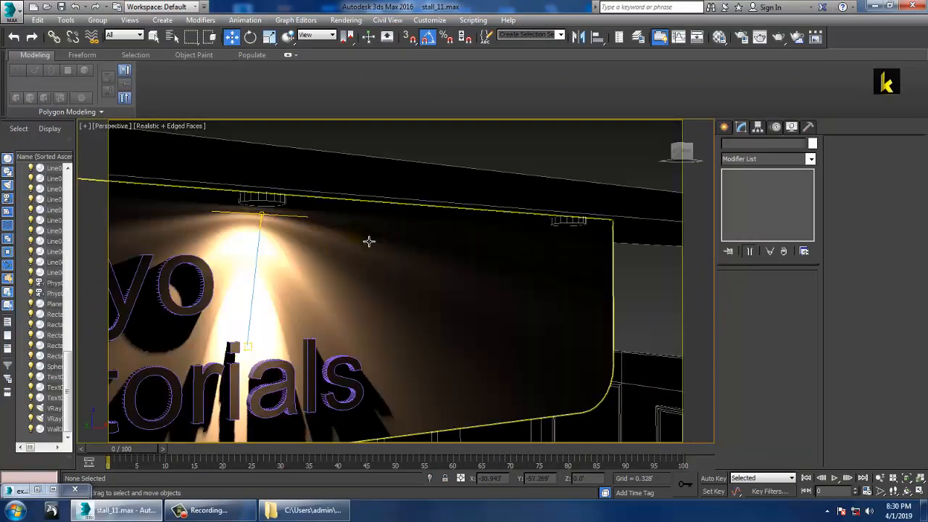
Step: Reselect the light, try 8.IES, and settle on 5.ies as its IES file
left_click(267, 221)
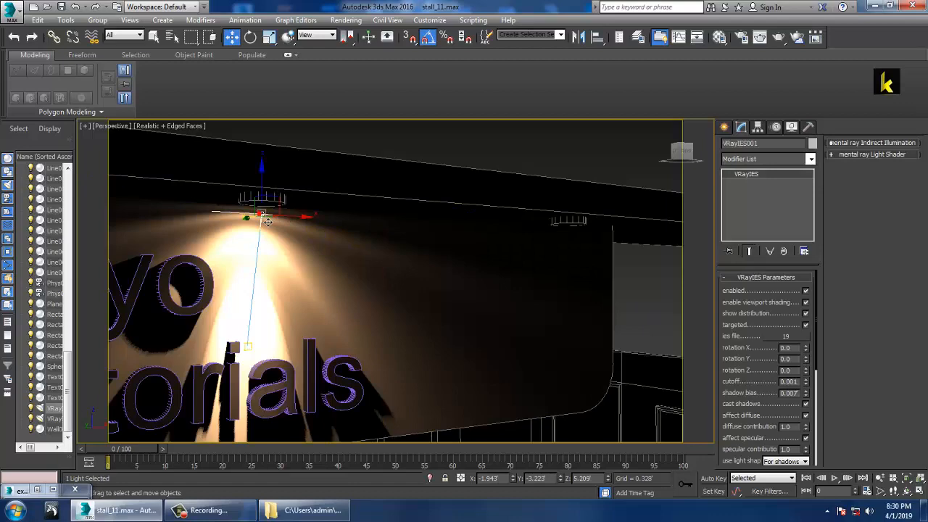
left_click(787, 337)
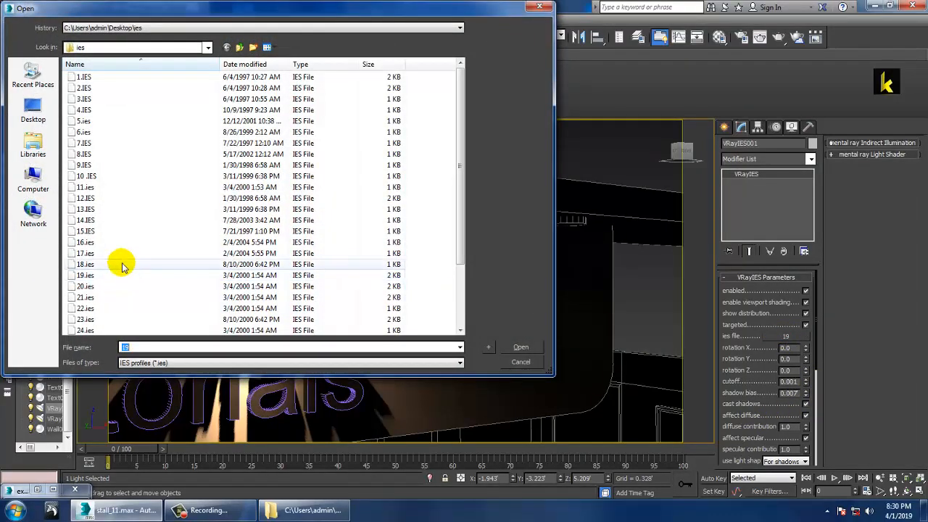
double_click(85, 155)
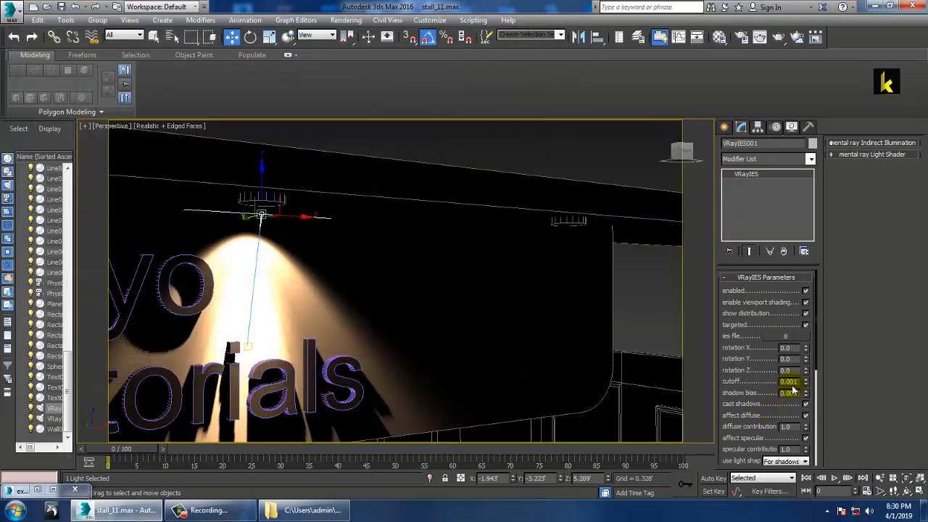
left_click(800, 338)
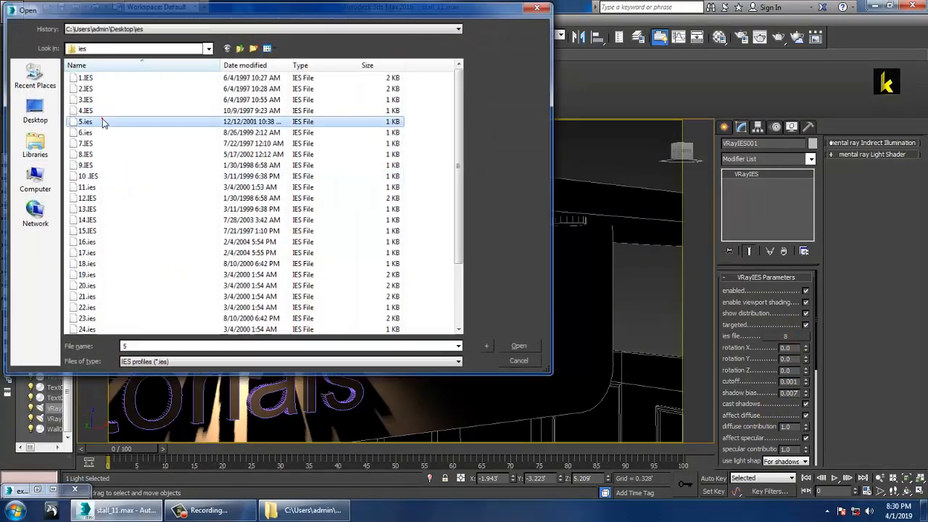
double_click(102, 120)
Step: In wireframe display, select the light with its target and clone them once along X under the neighbouring canopy fixture near the stall's corner
mouse_move(413, 353)
middle_mouse_down("alt")
mouse_move(364, 318)
mouse_move(338, 324)
mouse_move(358, 348)
mouse_move(379, 321)
mouse_move(437, 300)
mouse_move(438, 282)
middle_mouse_up("alt")
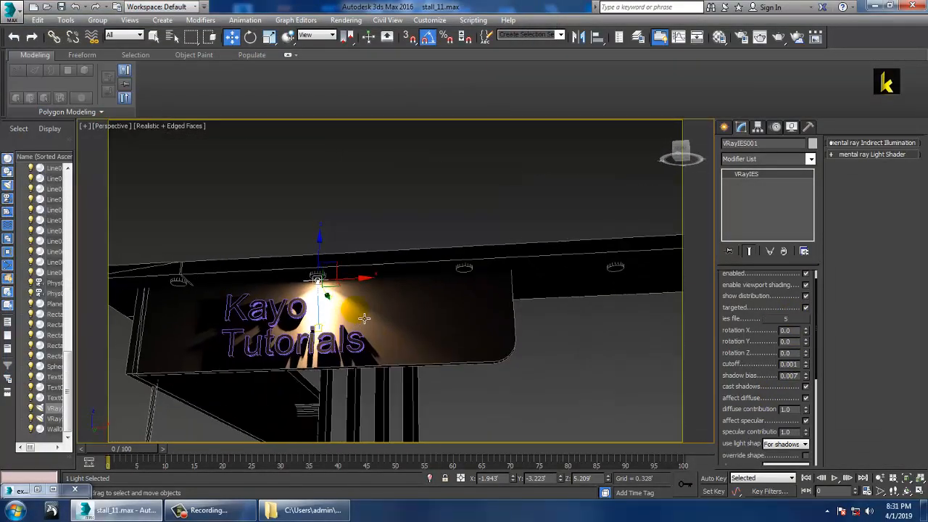
key("F3")
left_click(317, 330, "ctrl")
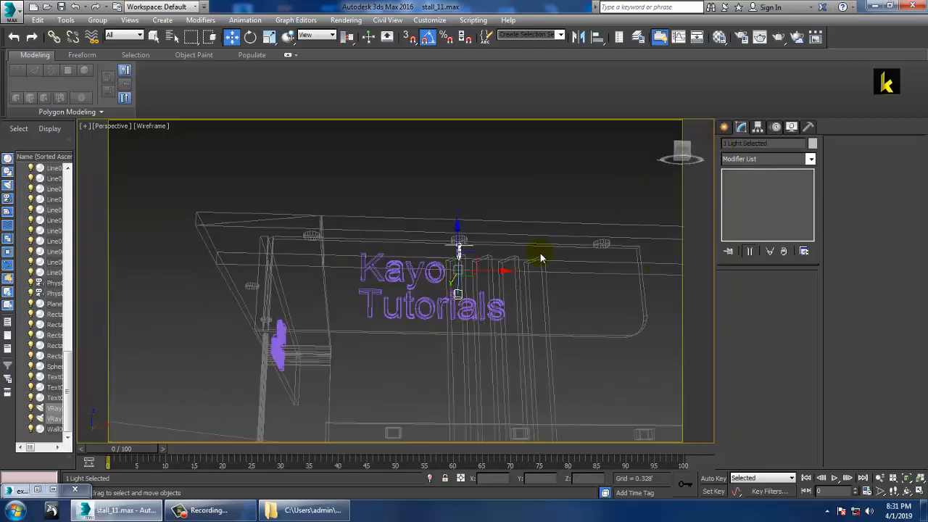
left_click_drag(490, 279, 342, 265)
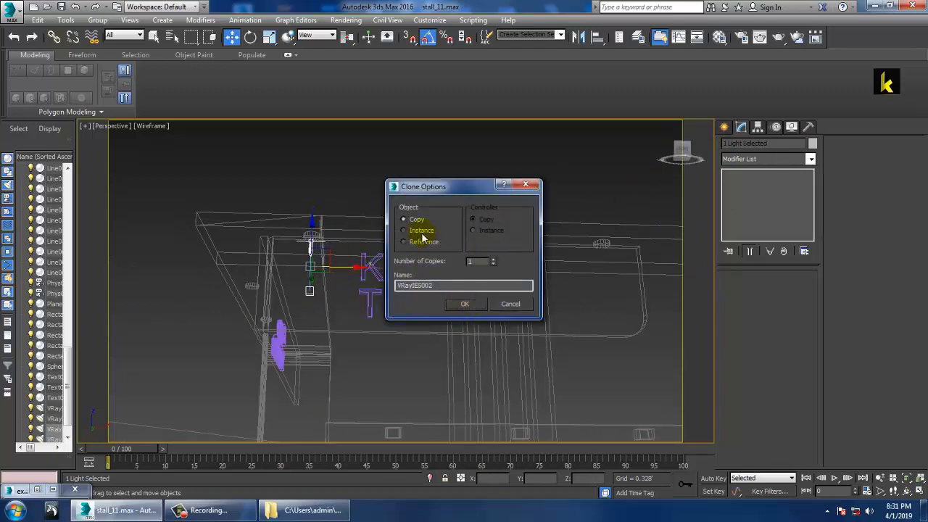
left_click(474, 306)
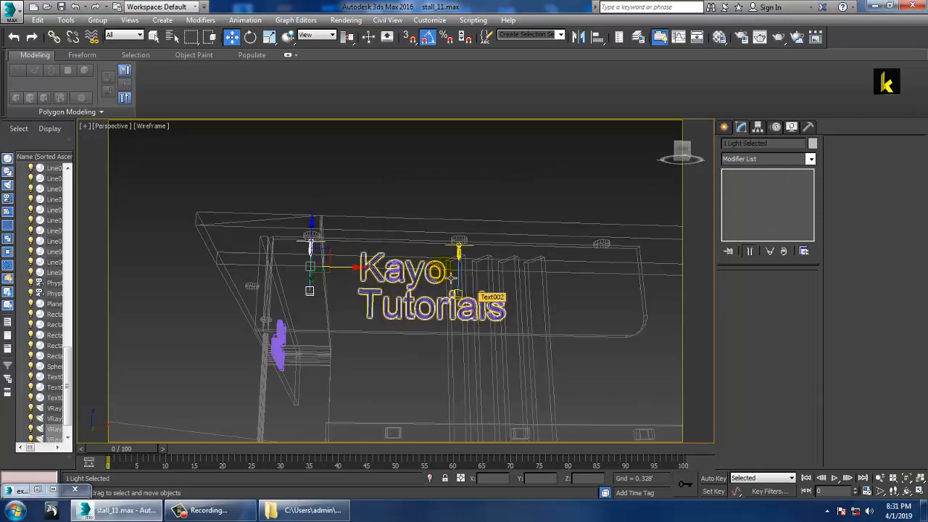
Step: Return the viewport to Realistic shading and toggle the default lighting to check both spotlights on the front sign
key("F3")
middle_click_drag(414, 253, 490, 250, "alt")
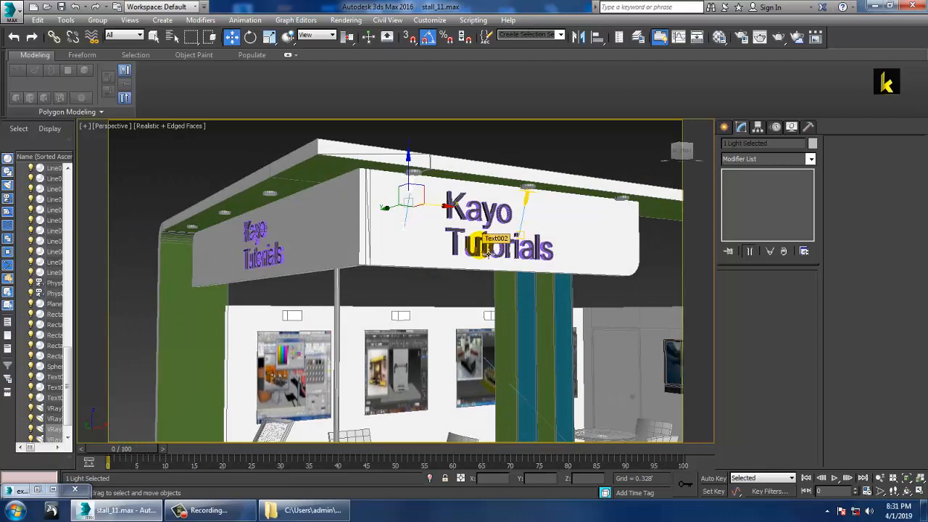
key("ctrl+l")
key("ctrl+l")
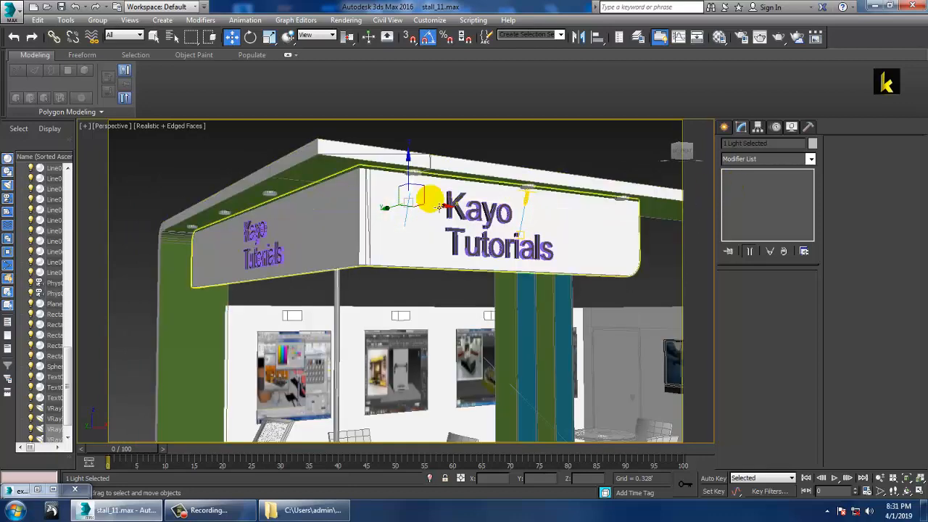
Step: Turn off the default lighting, select the spotlight at the front canopy's corner and lower its power to 72
key("ctrl+l")
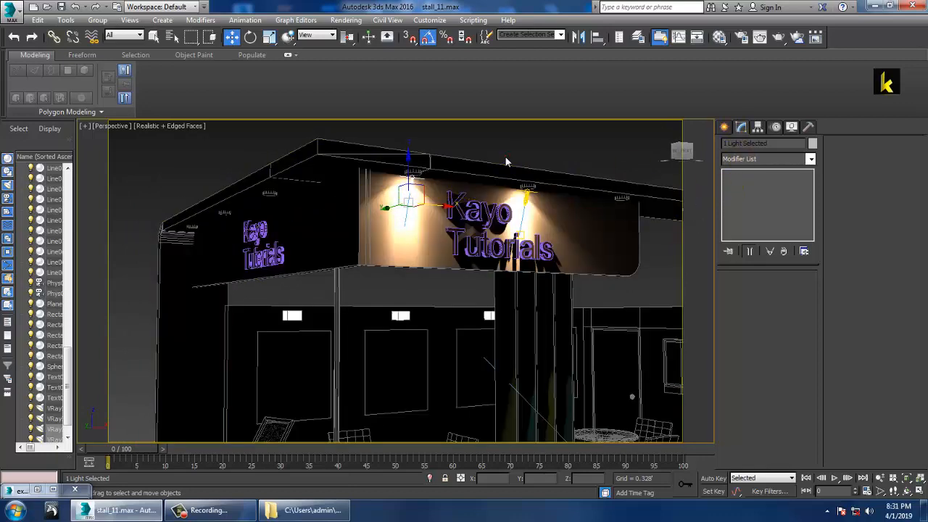
left_click(419, 193)
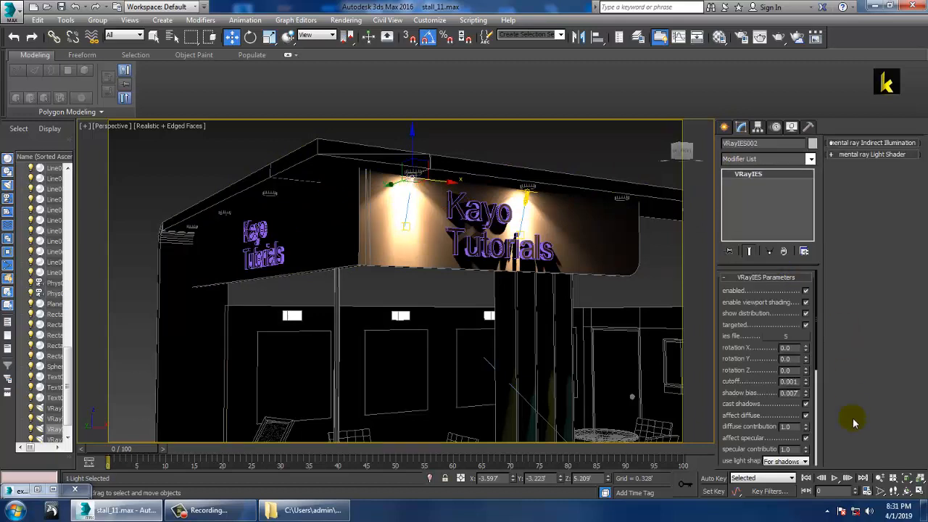
scroll(768, 429, "down", 5)
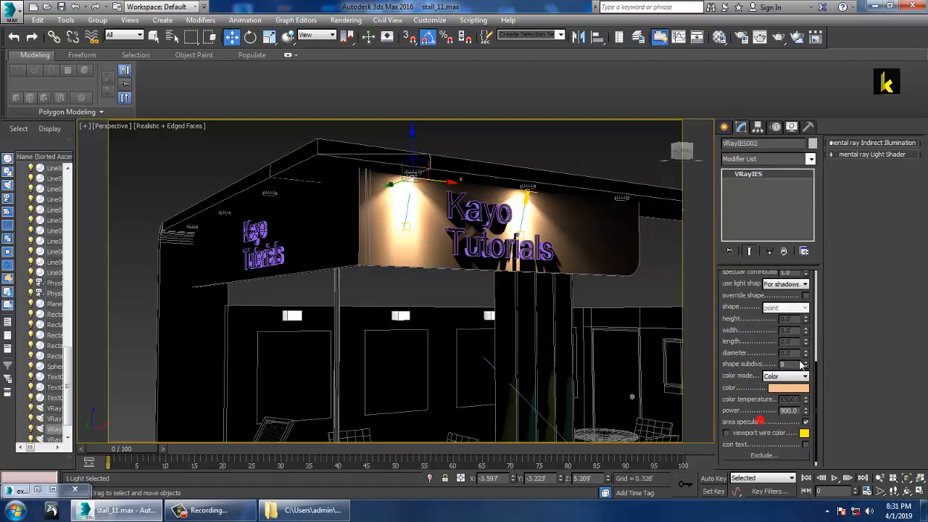
left_click_drag(809, 419, 815, 476)
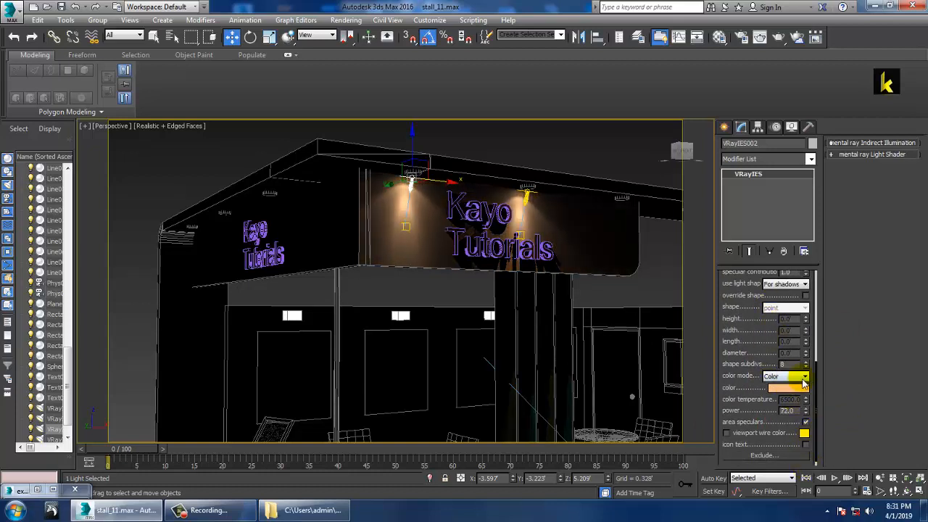
left_click_drag(747, 327, 756, 431)
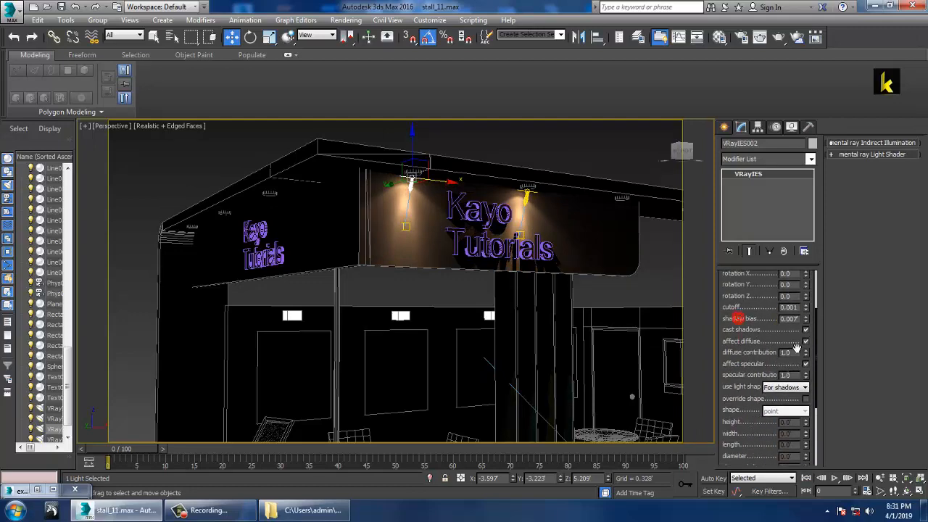
Step: Try 17.ies as the corner spotlight's IES file
scroll(808, 342, "up", 4)
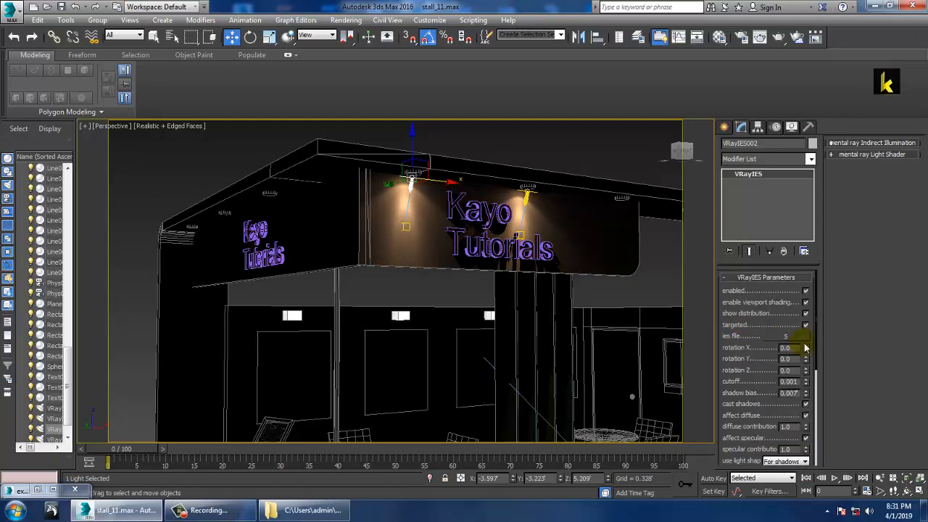
left_click(790, 335)
double_click(86, 254)
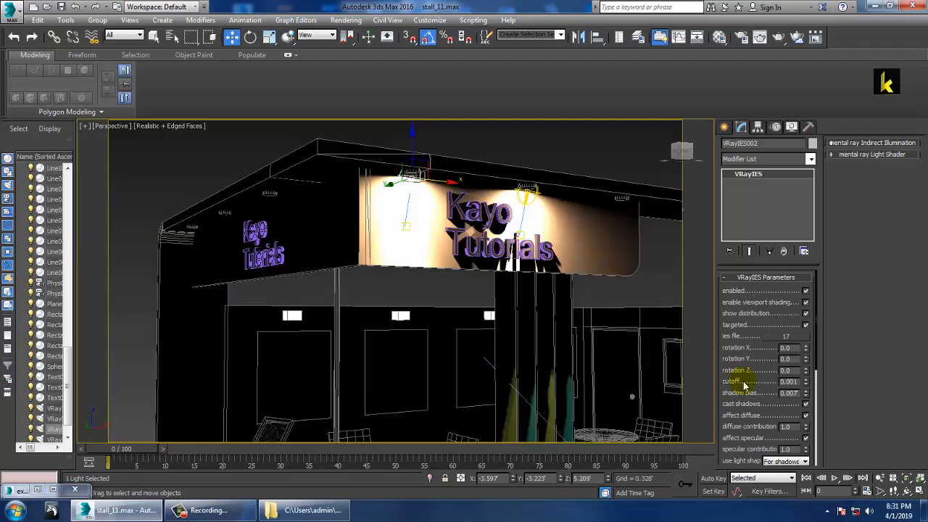
Step: Assign 22.ies as the light's IES file and set its power to 211.5
left_click(788, 336)
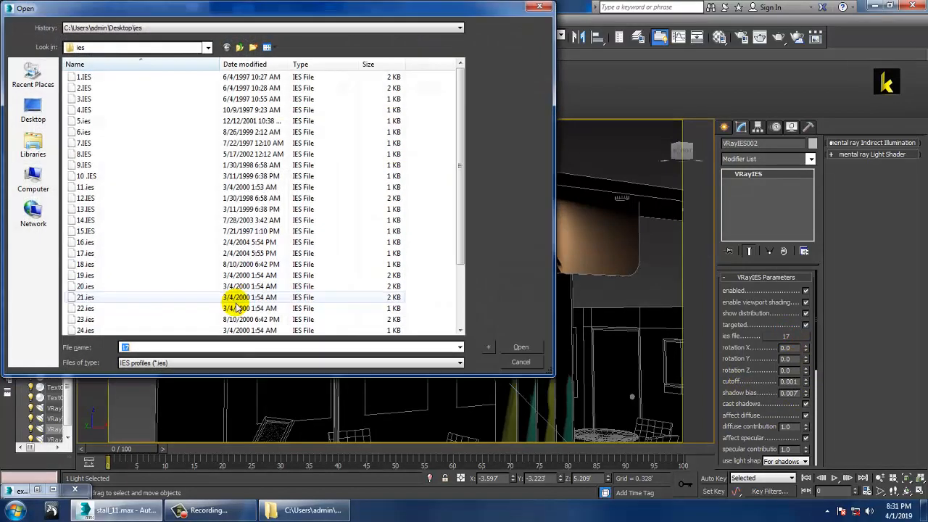
double_click(129, 304)
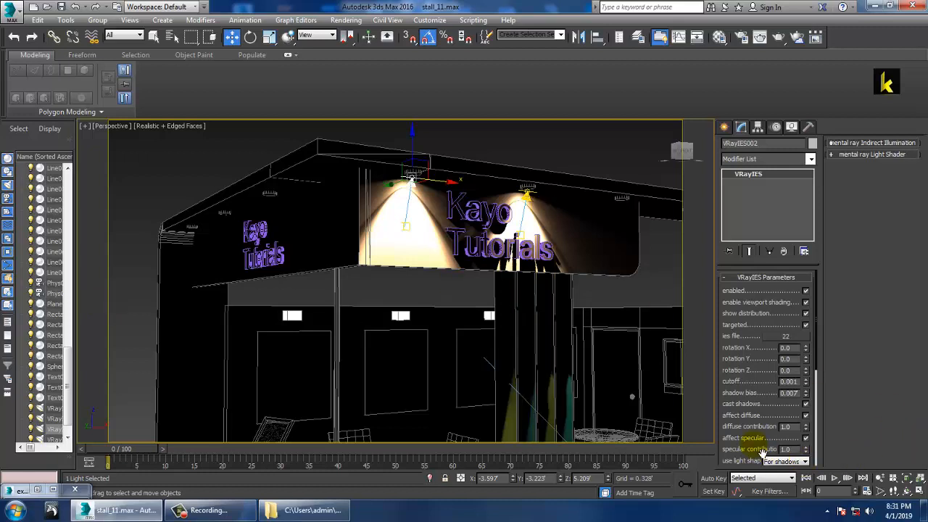
left_click_drag(756, 438, 751, 276)
left_click_drag(806, 430, 818, 491)
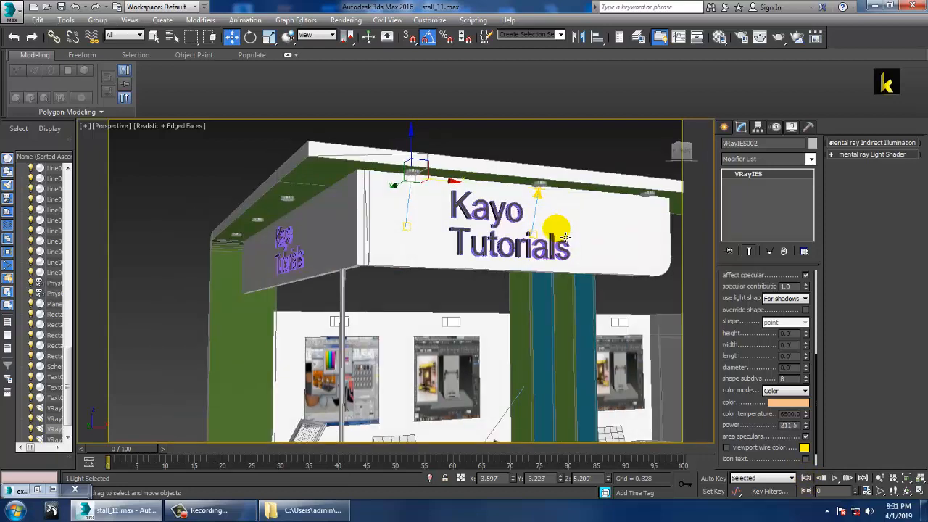
Step: In wireframe display, select the second front light with its target and clone them as one instance along X under the next fixture
scroll(538, 239, "up", 3)
key("F3")
left_click(548, 218)
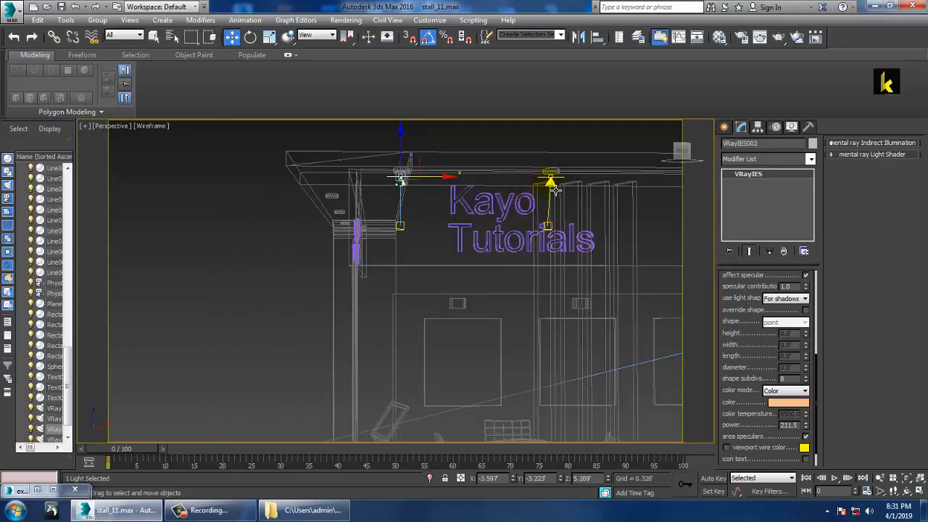
left_click(549, 226, "ctrl")
middle_click_drag(610, 223, 400, 233)
left_click_drag(365, 234, 510, 234, "shift")
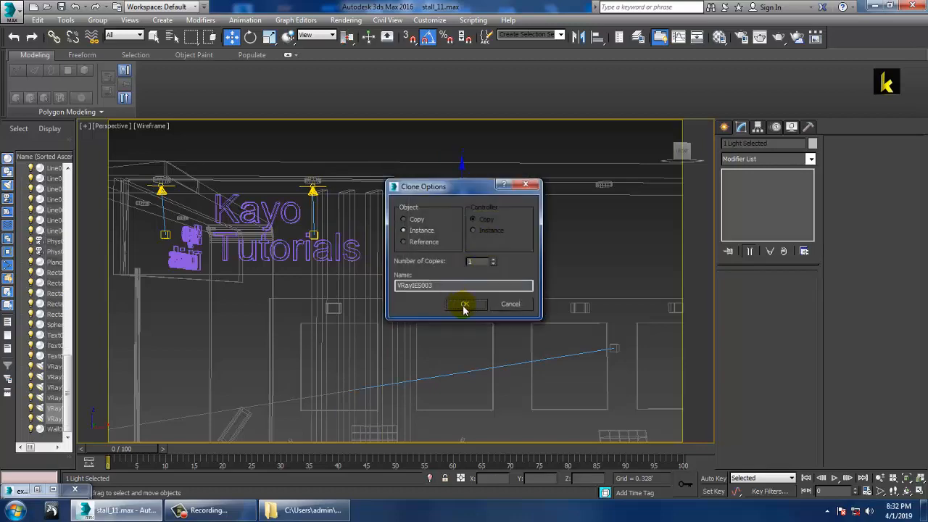
left_click(464, 305)
Step: Examine the third light and its target from above to check their alignment with the front canopy fixture
key("alt+w")
middle_click(268, 155)
key("alt+w")
middle_click_drag(369, 237, 350, 179)
key("z")
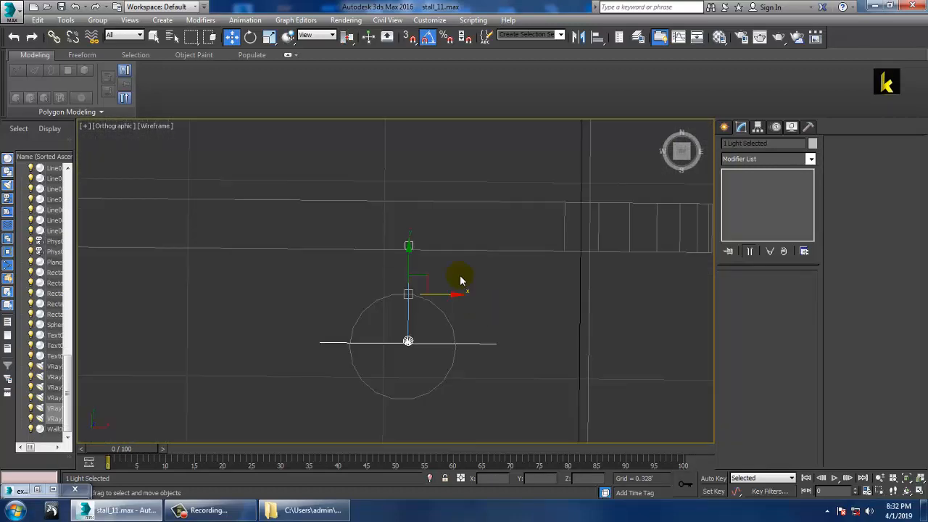
middle_click_drag(460, 280, 445, 261)
scroll(435, 298, "down", 4)
middle_click_drag(493, 290, 348, 250)
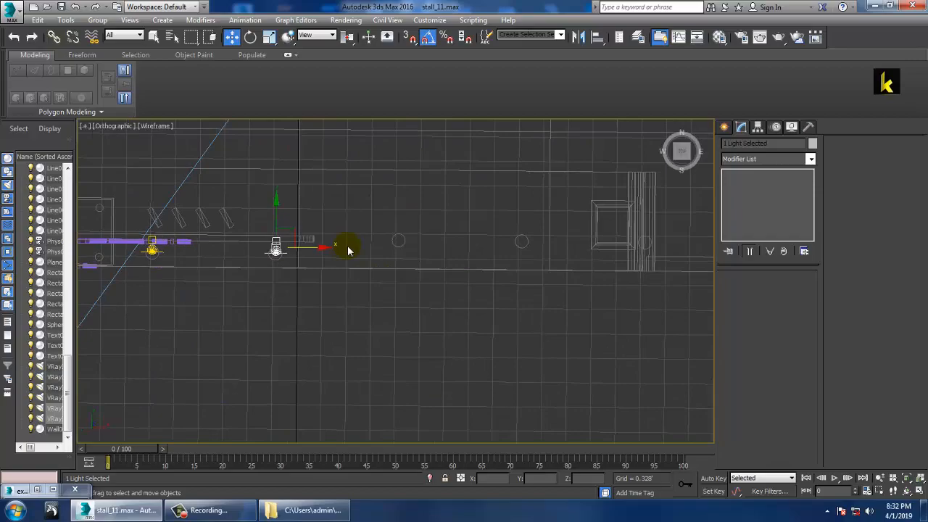
key("alt+w")
middle_click_drag(513, 315, 474, 321)
key("alt+w")
Step: Clone the third front light and its target as one instance along X, past the first front light at the canopy's corner
middle_click_drag(407, 274, 312, 262, "alt")
scroll(410, 259, "down", 5)
middle_click_drag(313, 262, 428, 249)
scroll(428, 249, "up", 4)
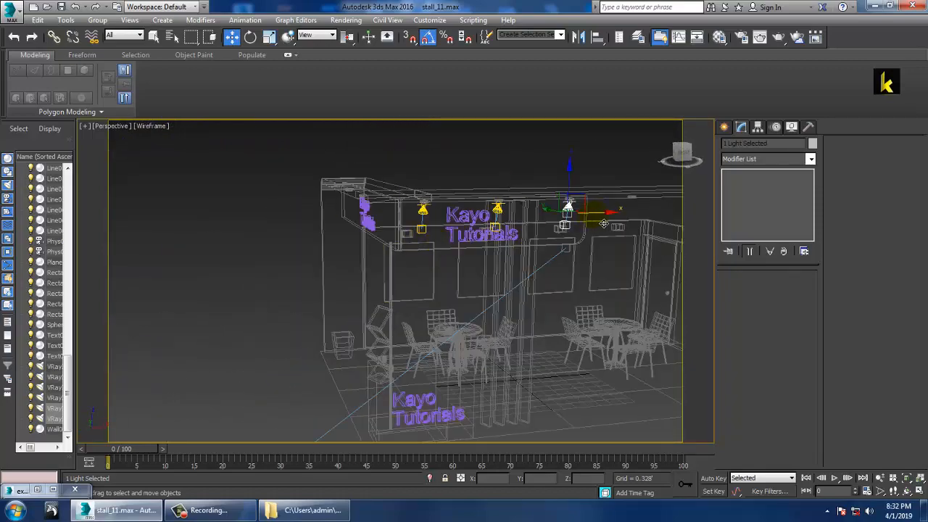
left_click_drag(604, 224, 424, 228, "shift")
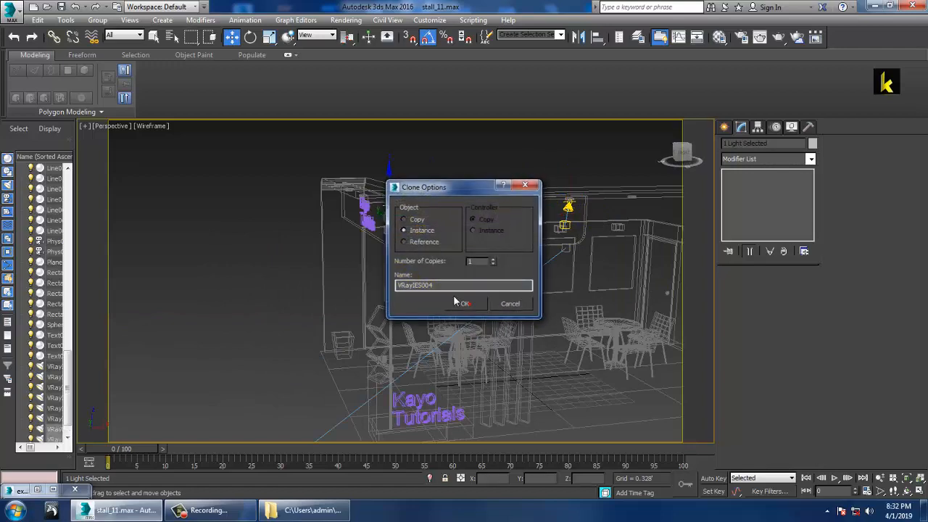
left_click(459, 303)
Step: Move the cloned light and its target along Y under the side canopy's first fixture
mouse_move(456, 272)
middle_mouse_down("alt")
mouse_move(518, 238)
mouse_move(566, 236)
middle_mouse_up("alt")
middle_click_drag(360, 199, 440, 242)
scroll(426, 255, "up", 4)
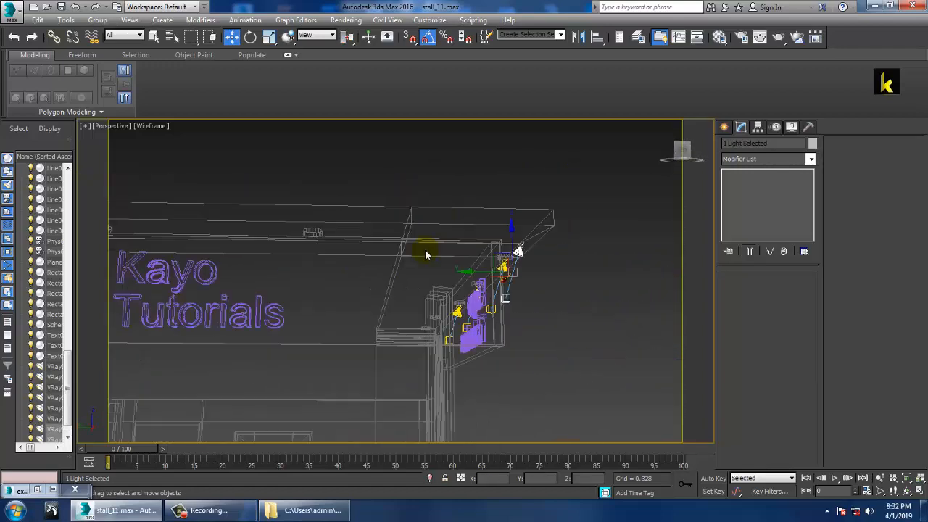
left_click_drag(450, 270, 278, 249)
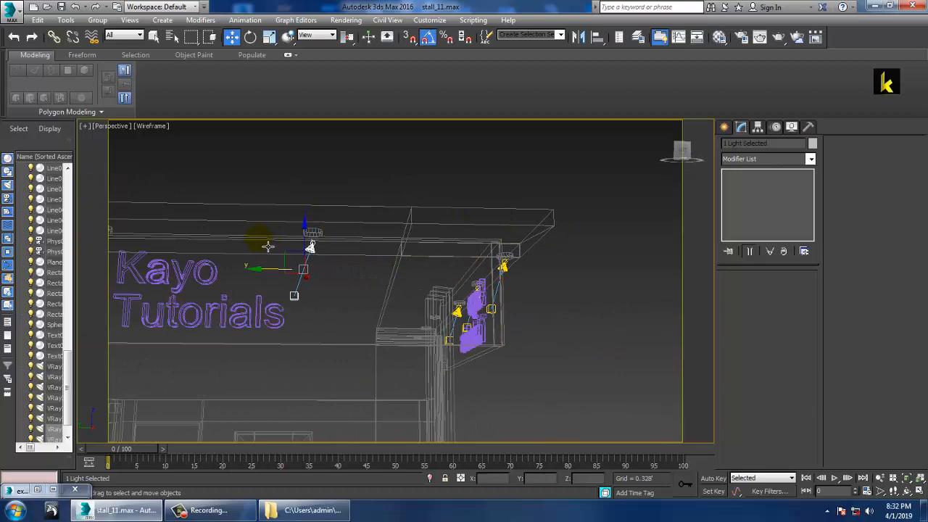
Step: Rotate the side light and its target about Z by -90°, then by 180°, to aim it at the side sign
middle_click_drag(362, 227, 414, 213, "alt")
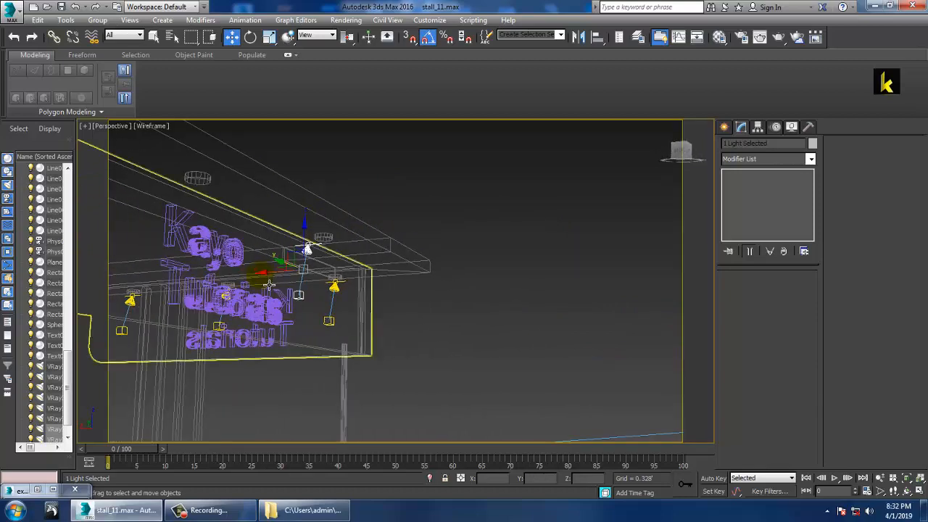
key("e")
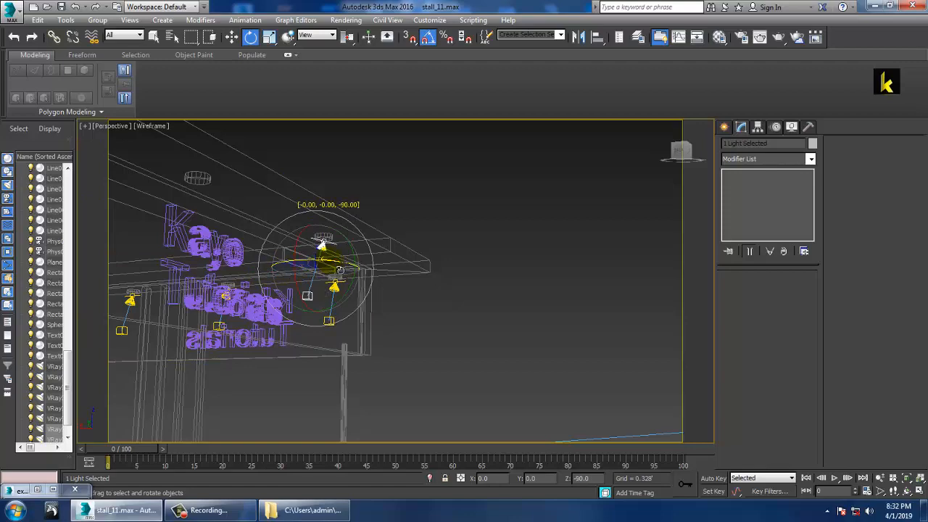
middle_click_drag(340, 269, 255, 278, "alt")
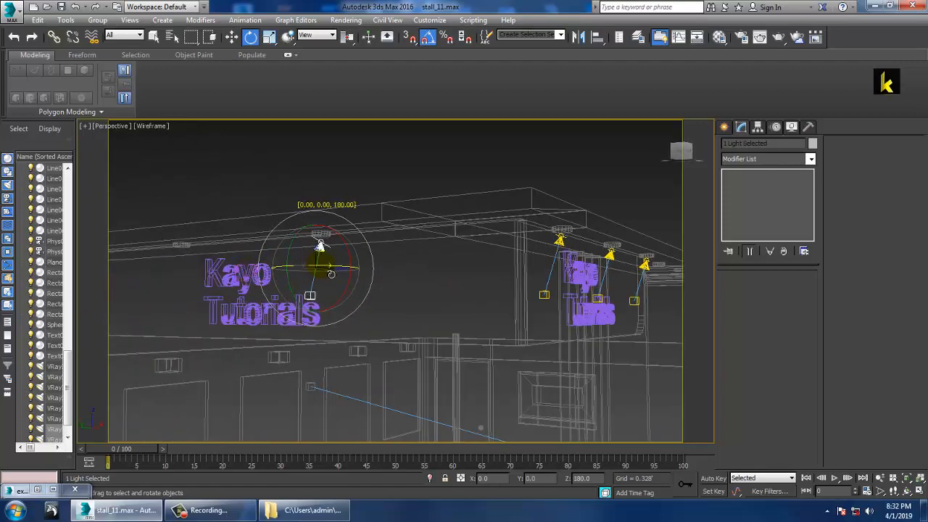
middle_click_drag(338, 272, 495, 242, "alt")
Step: In Realistic shading, clone the side light and its target as instances under each of the two remaining side canopy fixtures
key("F3")
key("w")
left_click_drag(657, 268, 445, 267, "shift")
left_click(468, 307)
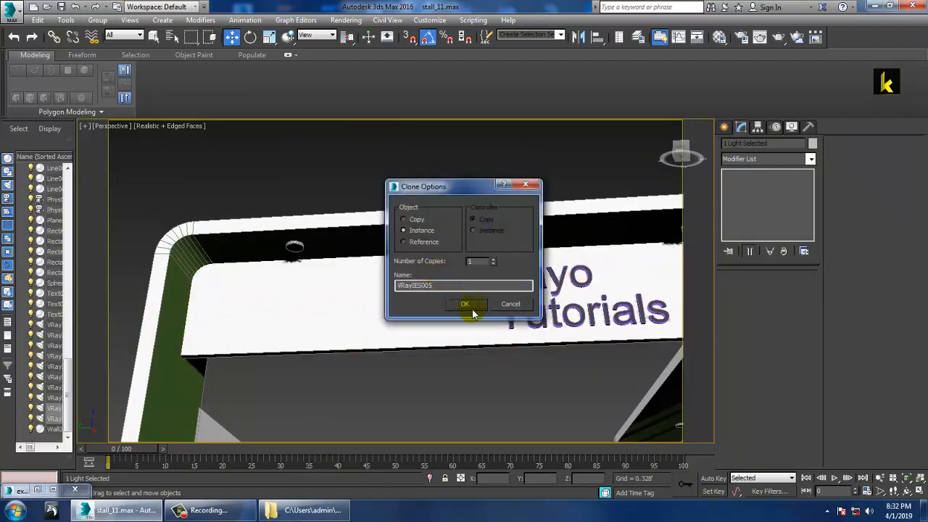
mouse_move(382, 280)
left_mouse_down("shift")
mouse_move(250, 270)
mouse_move(263, 270)
left_mouse_up("shift")
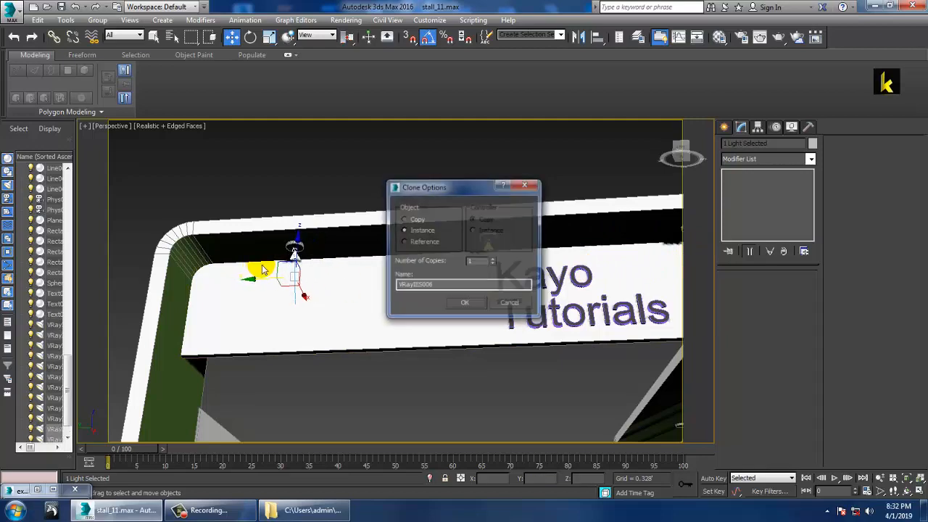
left_click(456, 304)
Step: Clear the selection and inspect the spotlight beams on the front and side signs without the default lighting
middle_click_drag(478, 287, 242, 251)
scroll(250, 253, "down", 4)
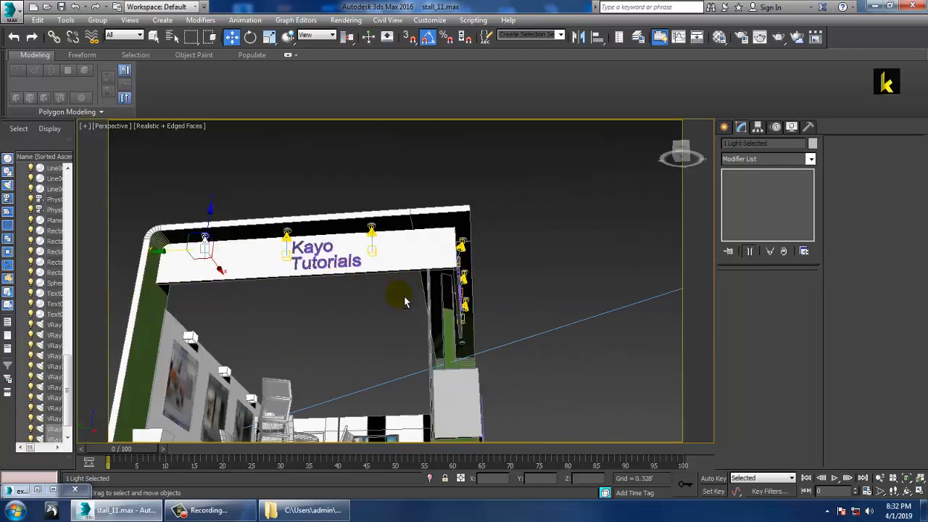
middle_click_drag(404, 302, 310, 277, "alt")
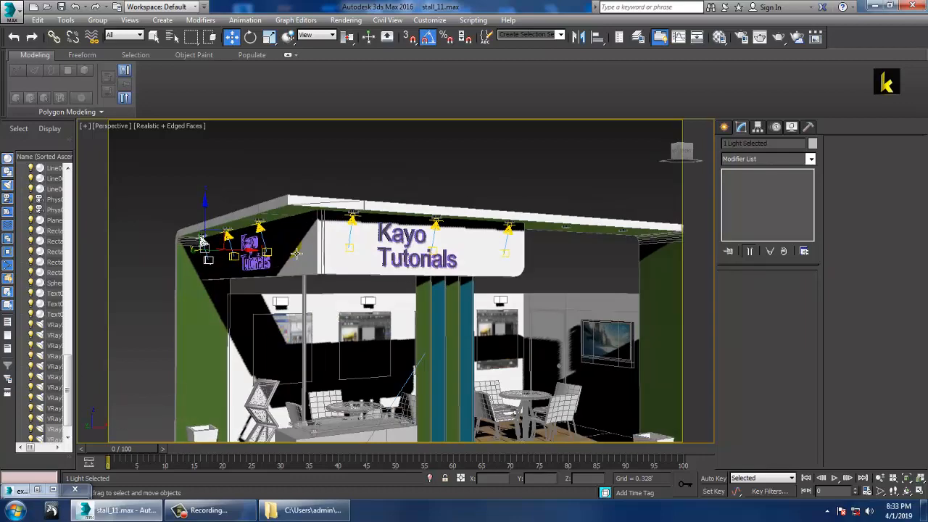
left_click(324, 159)
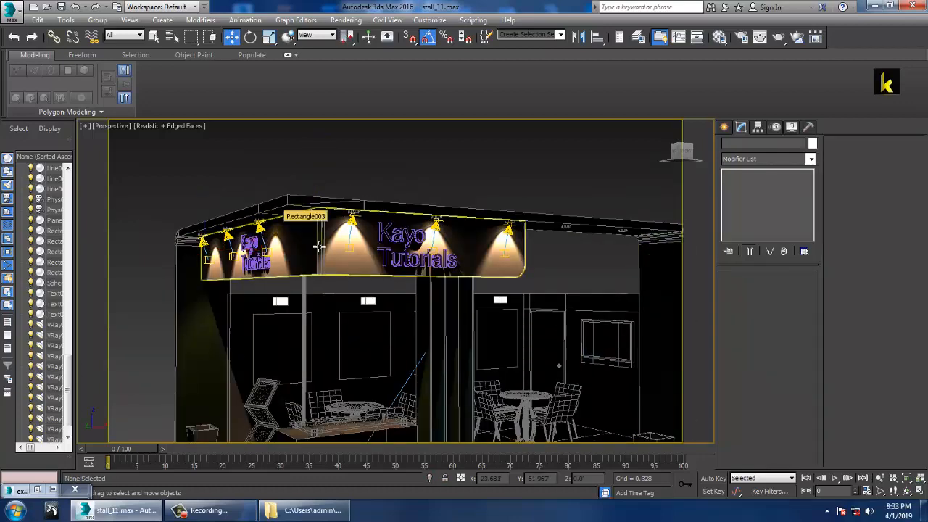
Step: Delete the two unlit fixtures at the front canopy's far end and undo the accidental deletion of the canopy frame
mouse_move(322, 245)
middle_mouse_down("alt")
mouse_move(334, 263)
mouse_move(356, 213)
mouse_move(382, 249)
mouse_move(321, 253)
mouse_move(367, 232)
mouse_move(363, 218)
mouse_move(371, 269)
mouse_move(358, 228)
mouse_move(356, 249)
mouse_move(414, 232)
mouse_move(342, 235)
mouse_move(323, 208)
mouse_move(361, 251)
middle_mouse_up("alt")
scroll(371, 269, "up", 2)
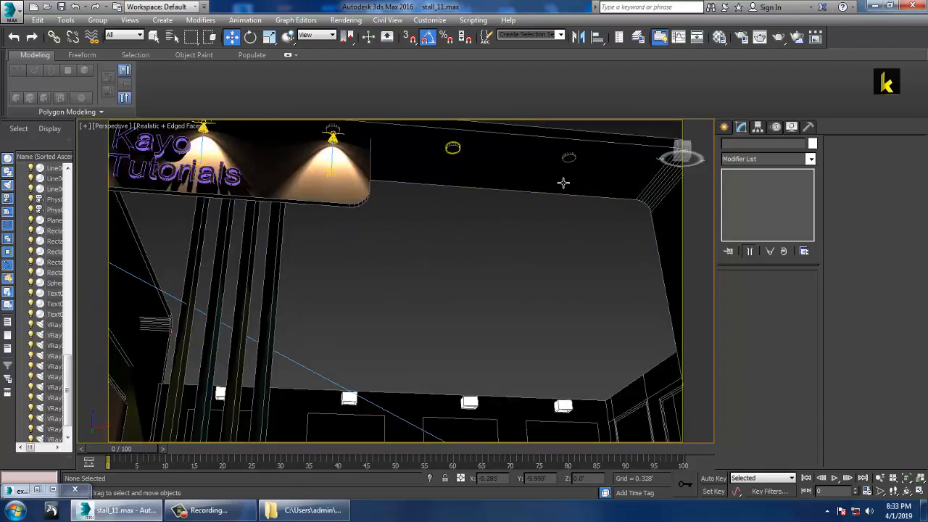
left_click(569, 159)
key("Delete")
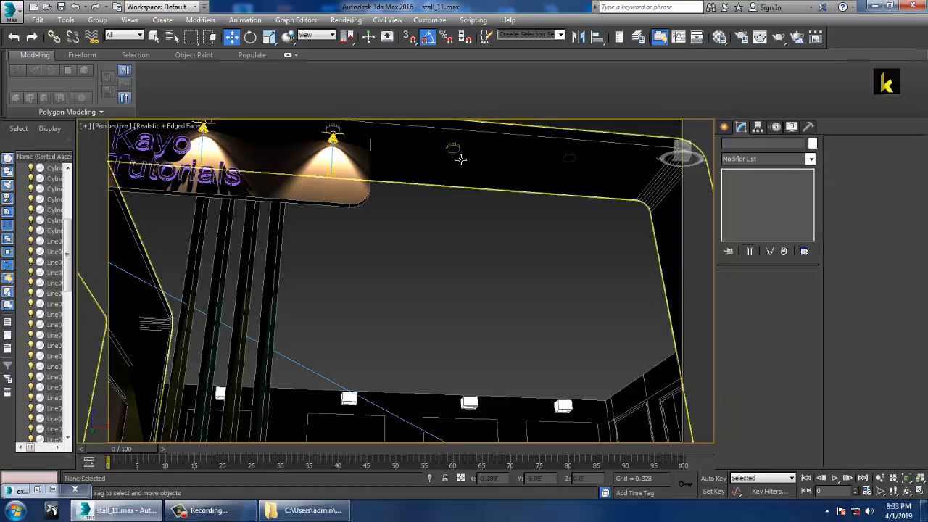
left_click(458, 155)
key("Delete")
key("Delete")
left_click(470, 193)
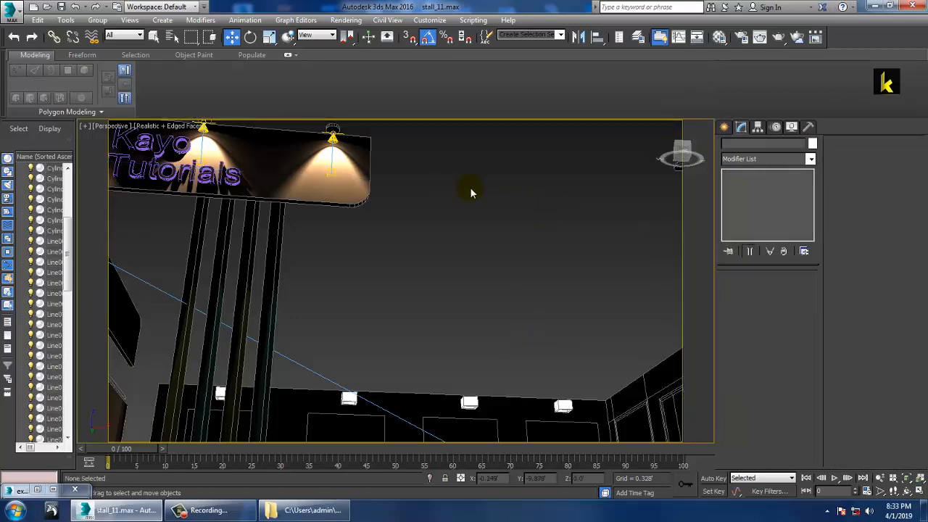
key("ctrl+z")
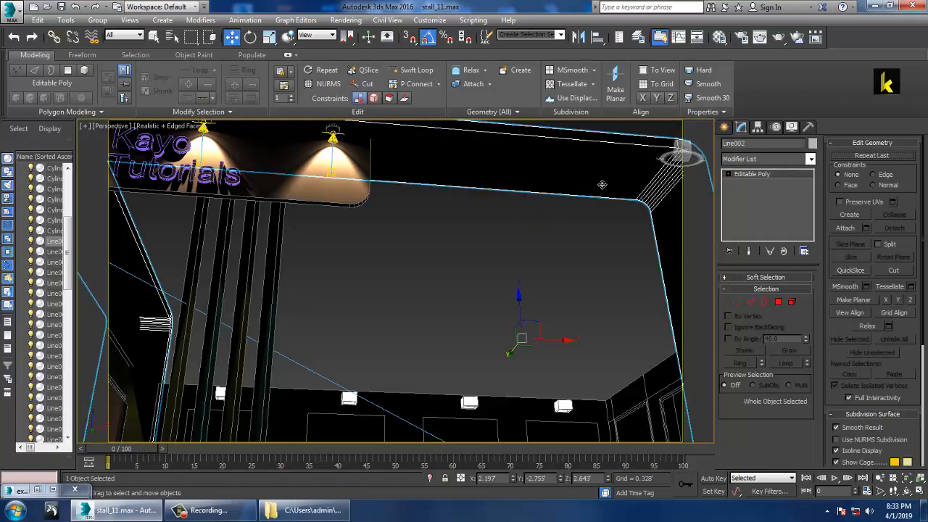
Step: Select the spotlight nearest the corner on the front sign together with its target
middle_click_drag(553, 205, 461, 219, "alt")
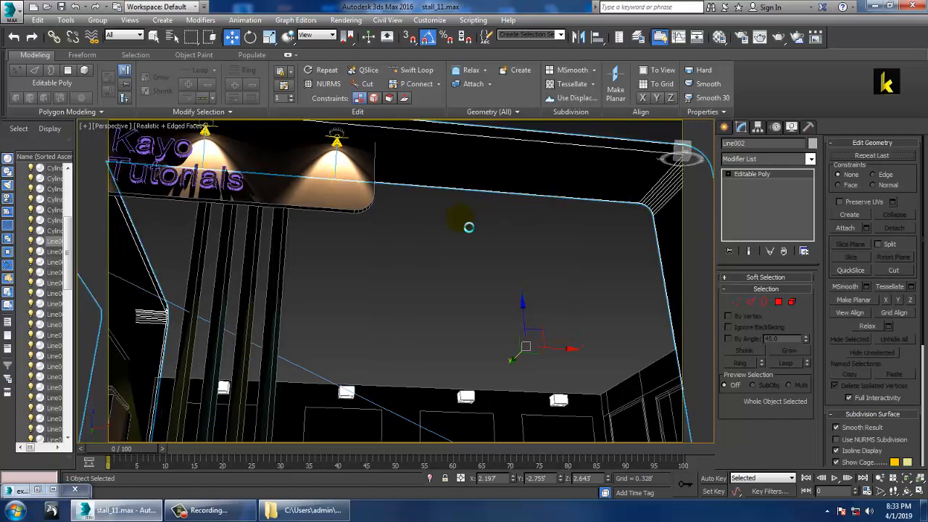
middle_click_drag(381, 263, 315, 241, "alt")
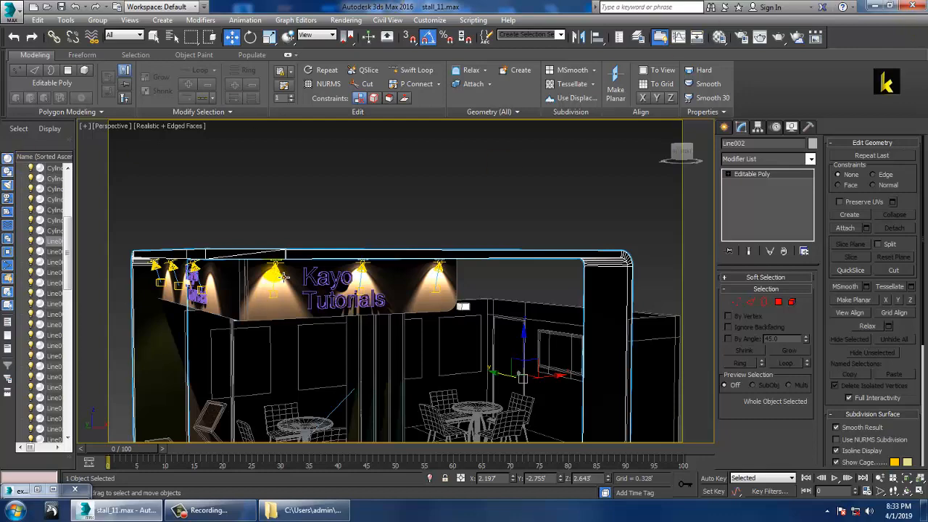
left_click(282, 277)
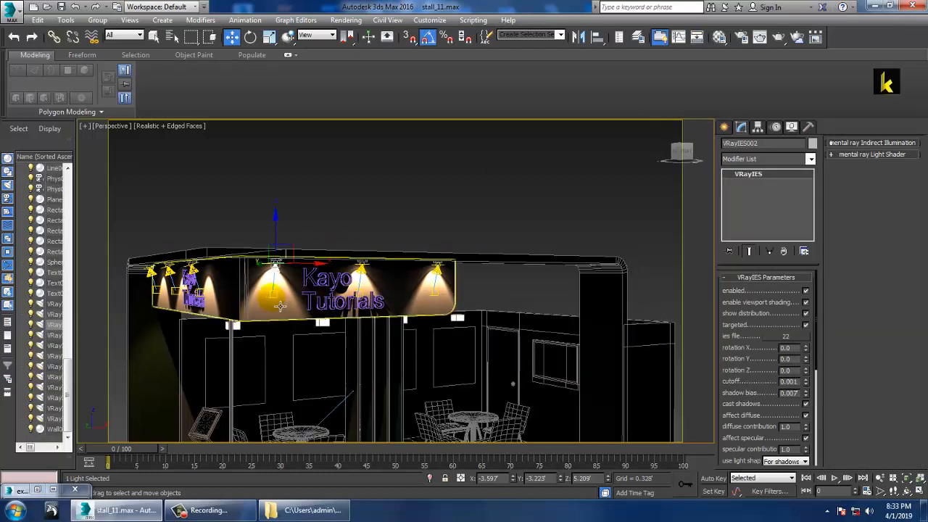
left_click(279, 306, "ctrl")
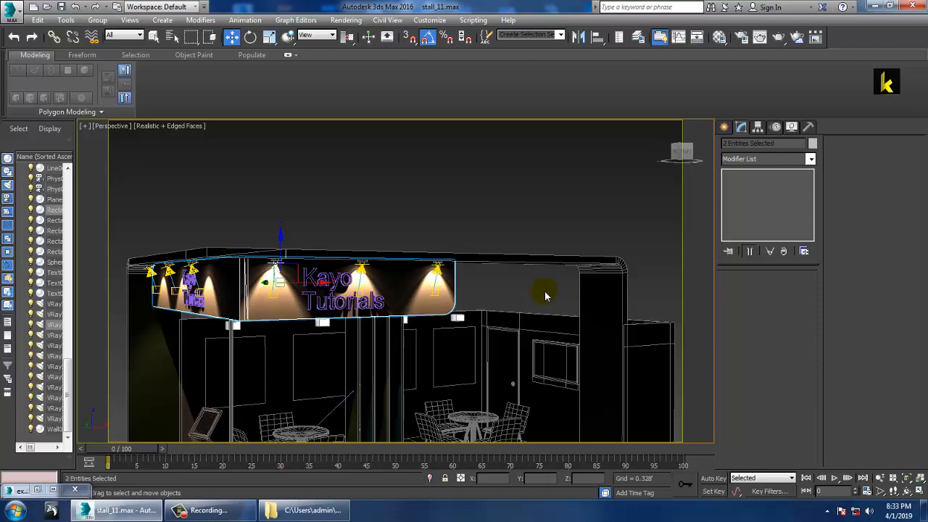
middle_click_drag(279, 264, 335, 243, "alt")
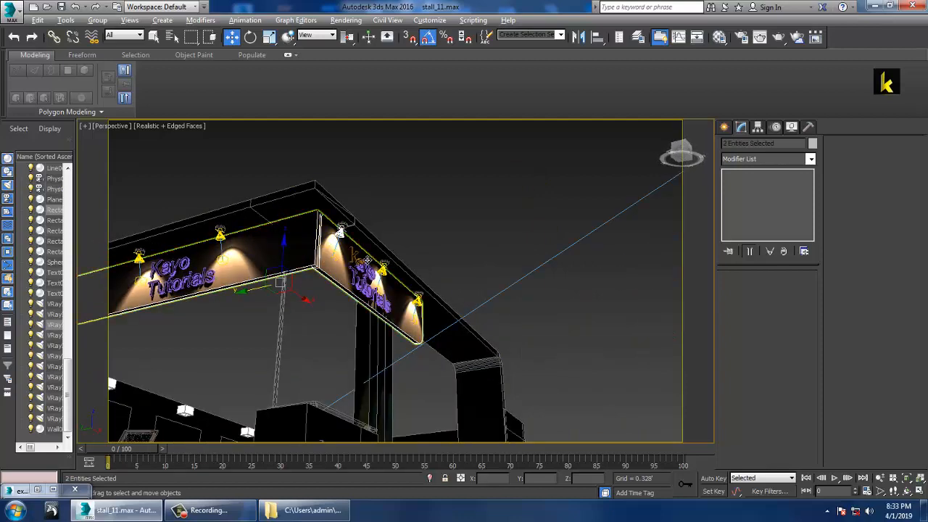
left_click(313, 247, "alt")
left_click(314, 247, "alt")
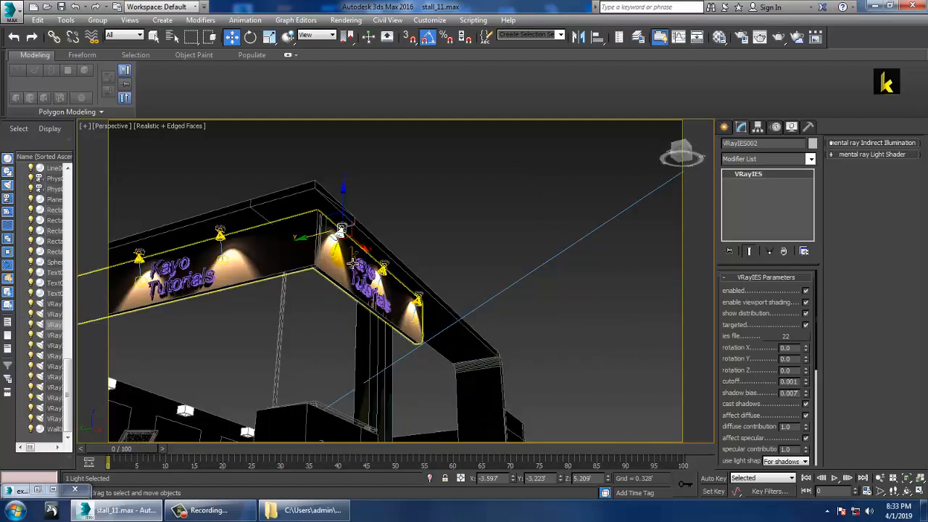
left_click(334, 256, "ctrl")
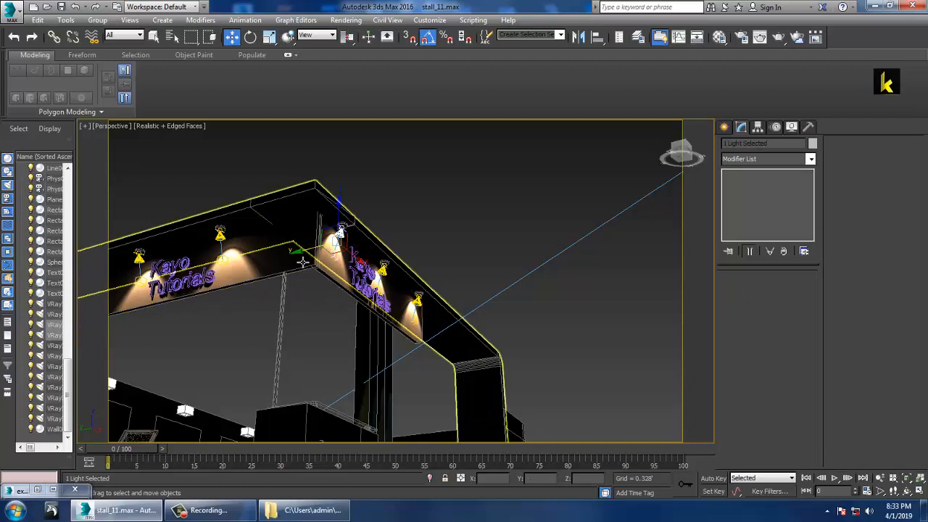
Step: Try to clone the selected spotlight and its target as an instance toward the stall's interior, and undo the clone
middle_click_drag(336, 260, 630, 182, "alt")
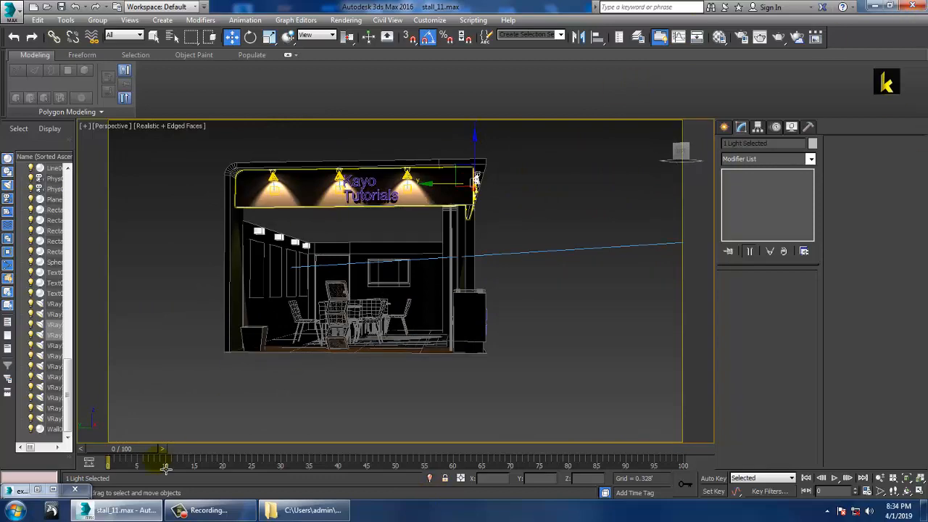
middle_click_drag(550, 265, 478, 308, "alt")
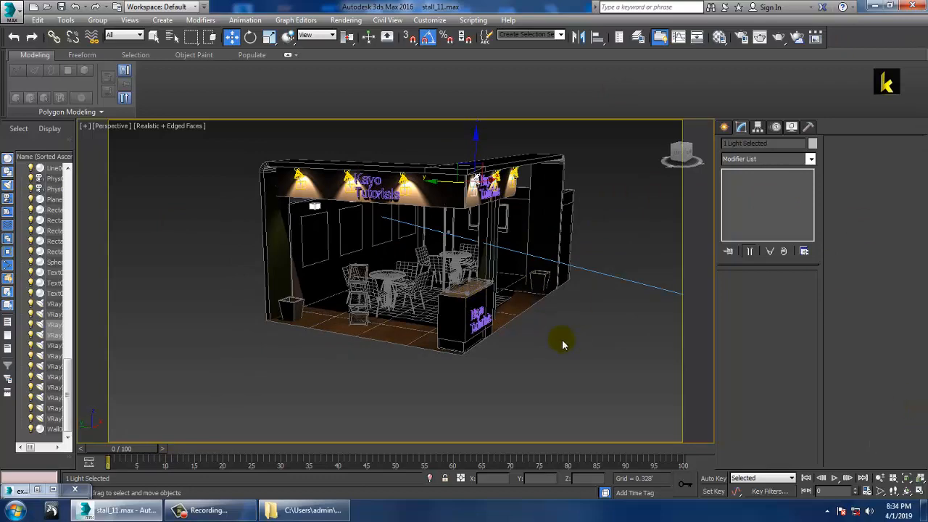
middle_click_drag(561, 341, 430, 287, "alt")
left_click_drag(419, 247, 363, 210, "shift")
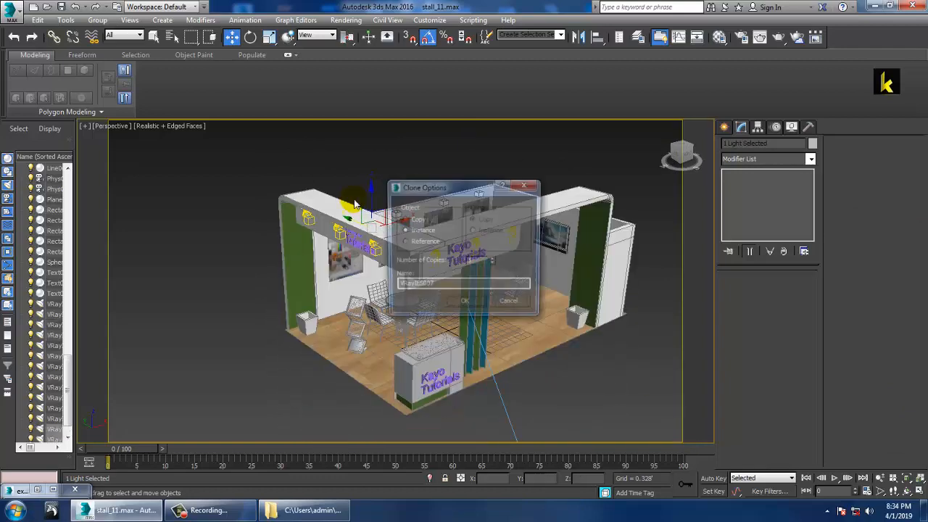
left_click(464, 309)
key("z")
middle_click_drag(462, 247, 411, 249, "alt")
scroll(412, 247, "down", 5)
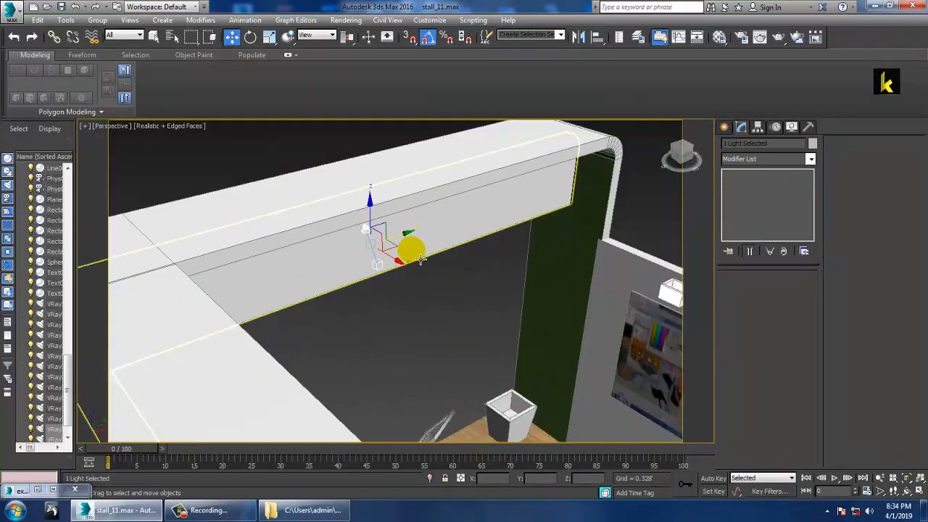
middle_click_drag(331, 263, 511, 255, "alt")
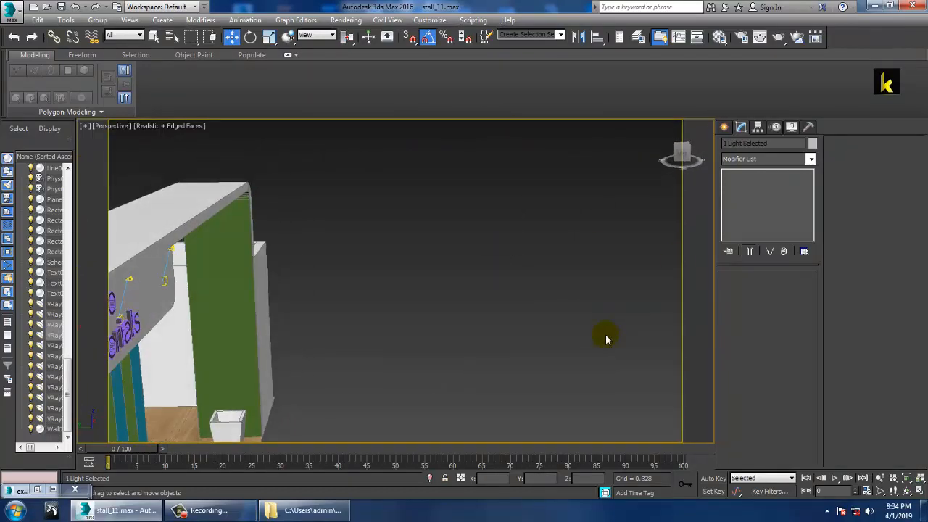
key("ctrl+l")
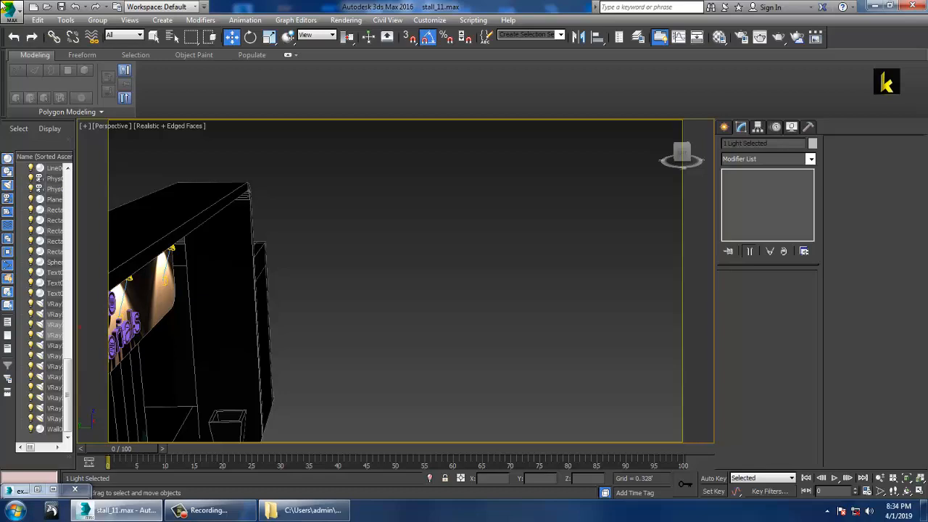
Step: Examine the spotlight beams on both canopy signs around the stall's corner
middle_click_drag(235, 265, 524, 251, "alt")
scroll(276, 320, "down", 2)
middle_click_drag(278, 321, 258, 318, "alt")
middle_click_drag(514, 314, 536, 309)
middle_click_drag(407, 259, 613, 227)
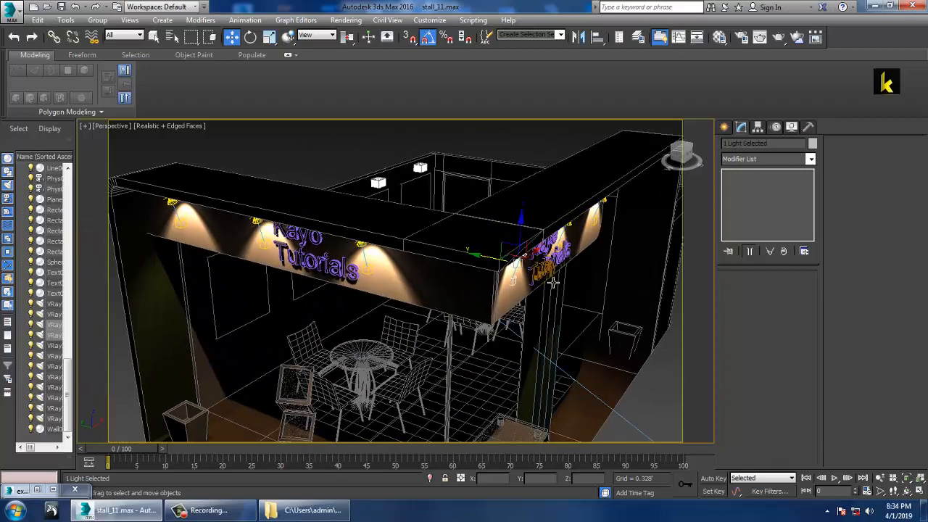
middle_click_drag(552, 284, 523, 271, "alt")
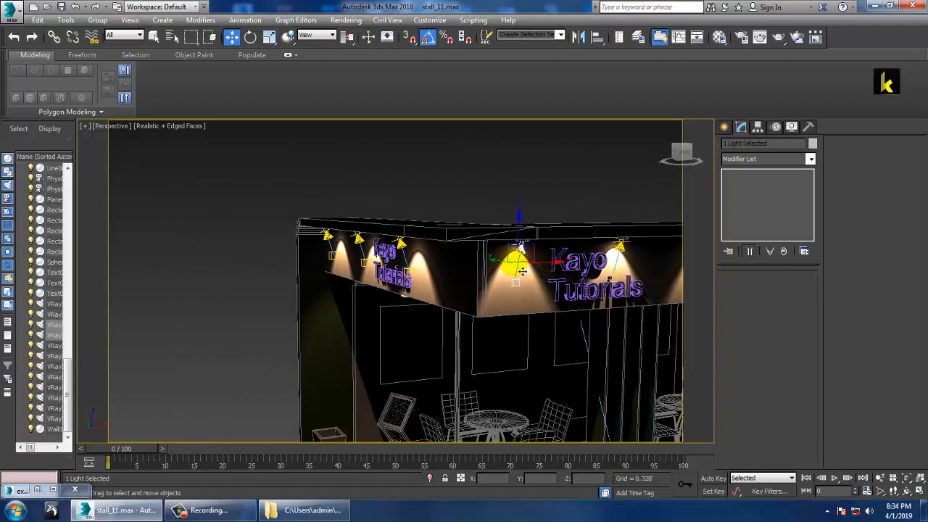
Step: Examine the corner spotlight's position and aim in the Front and Left views
key("alt+w")
middle_click_drag(594, 230, 443, 240)
key("alt+w")
key("z")
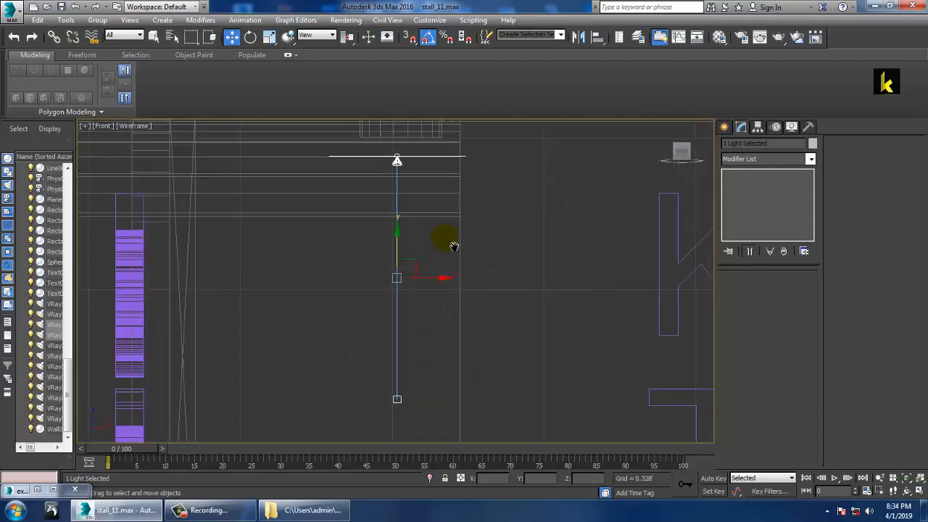
scroll(440, 277, "down", 7)
scroll(440, 278, "down", 4)
middle_click_drag(534, 319, 460, 213)
scroll(459, 213, "up", 2)
middle_click_drag(481, 274, 350, 240)
key("alt+w")
middle_click_drag(286, 350, 440, 317)
key("alt+w")
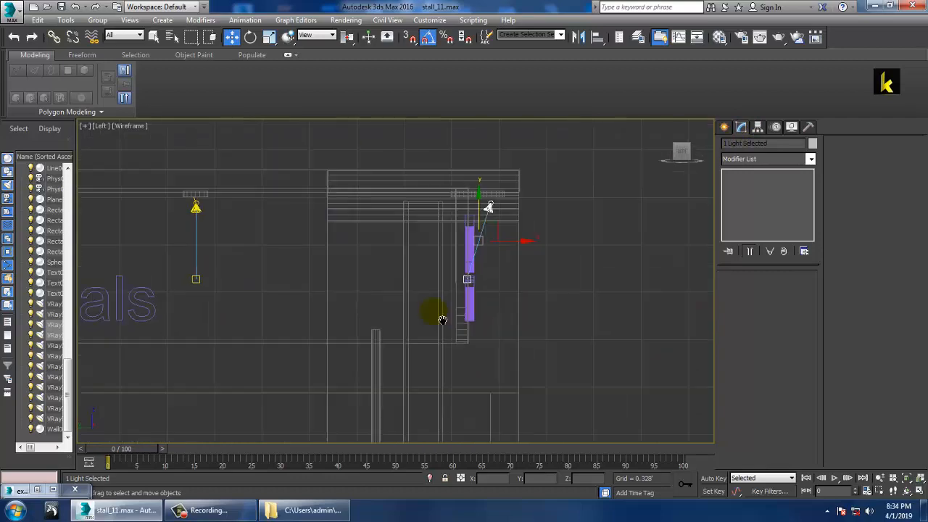
Step: Create a targeted VRayIES light in the Left view at the interior wall fixture, aiming down below it
middle_click_drag(332, 288, 491, 287)
middle_click_drag(132, 294, 350, 290)
middle_click_drag(159, 299, 394, 297)
scroll(394, 297, "down", 3)
middle_click_drag(324, 304, 369, 244)
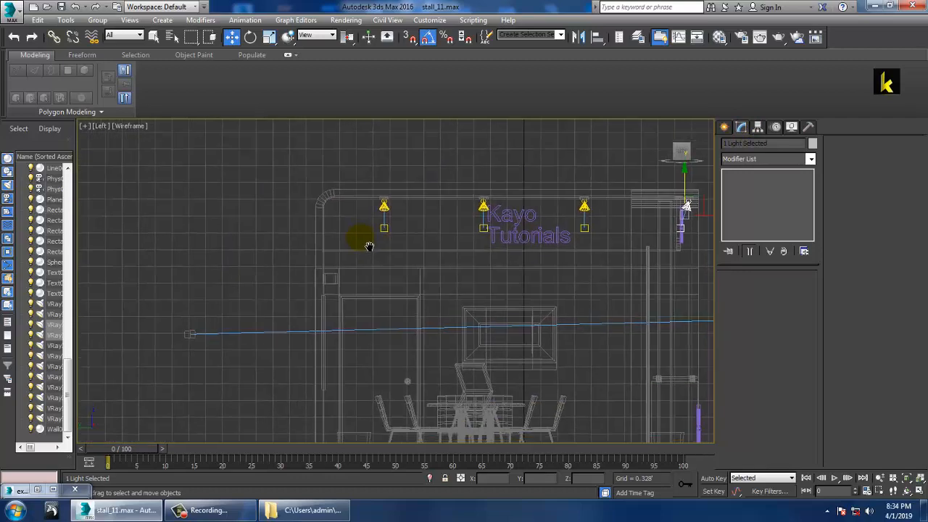
scroll(364, 292, "up", 1)
middle_click_drag(364, 292, 346, 235)
left_click(724, 128)
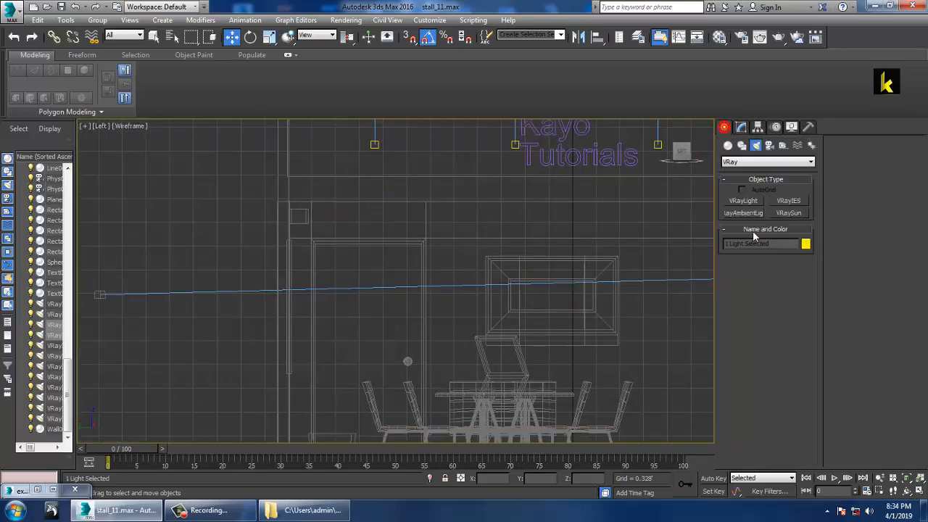
left_click(783, 202)
left_click_drag(308, 224, 300, 248)
right_click(300, 247)
key("alt+w")
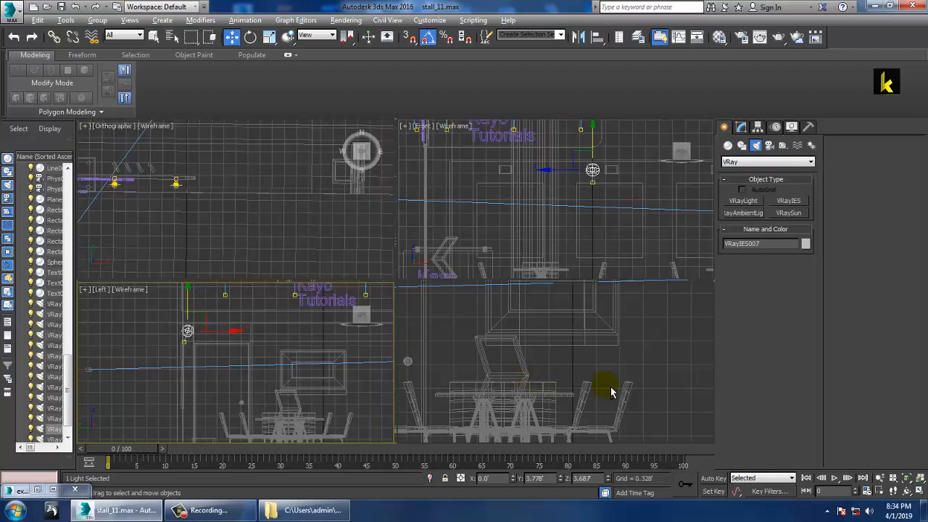
Step: In the Perspective view, move the new VRayIES light and its target along the wall to the fixture above the first poster
right_click(606, 391)
key("alt+w")
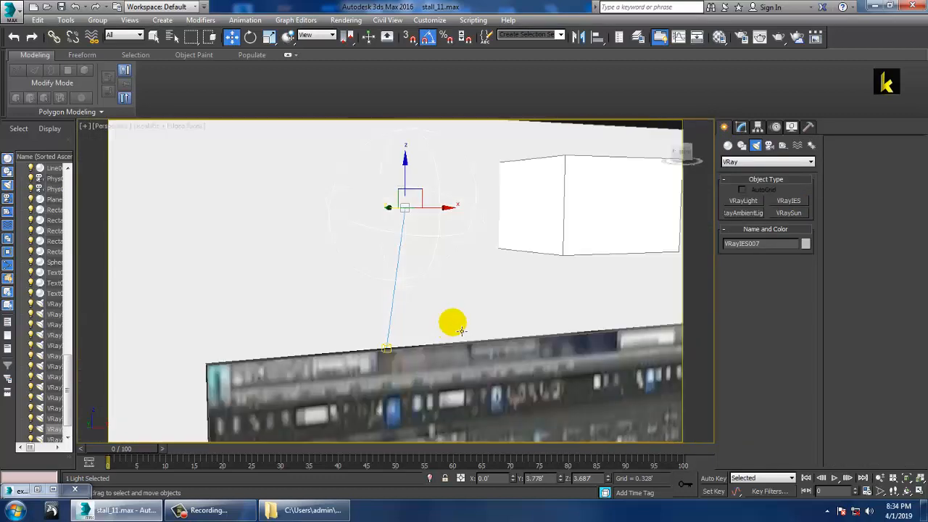
scroll(460, 327, "down", 5)
middle_click_drag(516, 355, 492, 350, "alt")
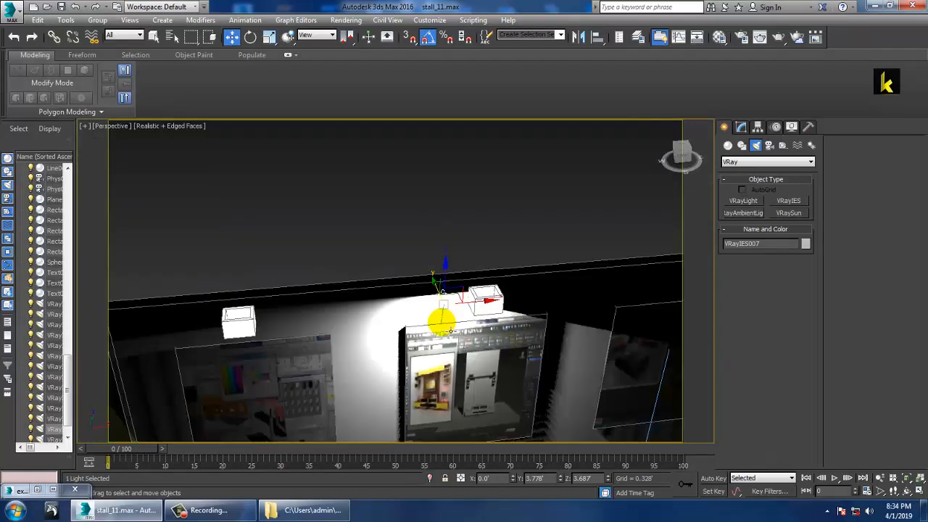
left_click_drag(451, 334, 485, 324)
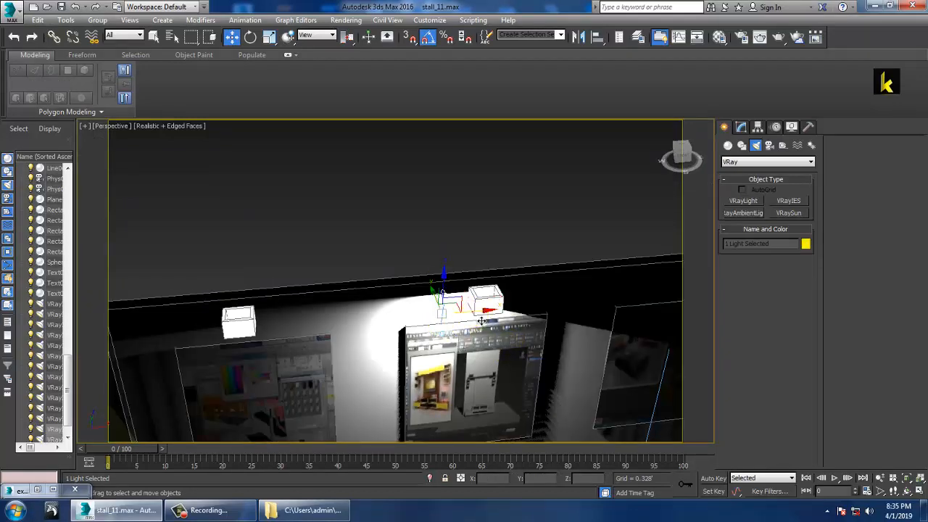
left_click_drag(329, 320, 276, 336)
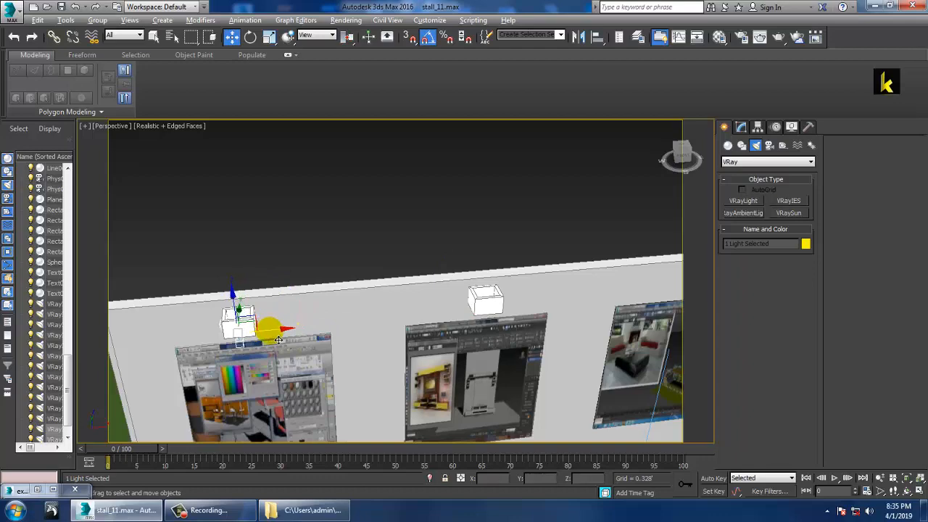
Step: Lower the interior light's target in front of the first poster
middle_click_drag(276, 336, 299, 317, "alt")
left_click(290, 309)
left_click_drag(289, 288, 289, 339)
Step: Try to select the VRayIES light overlapping the fixture above the first poster
left_click(313, 248)
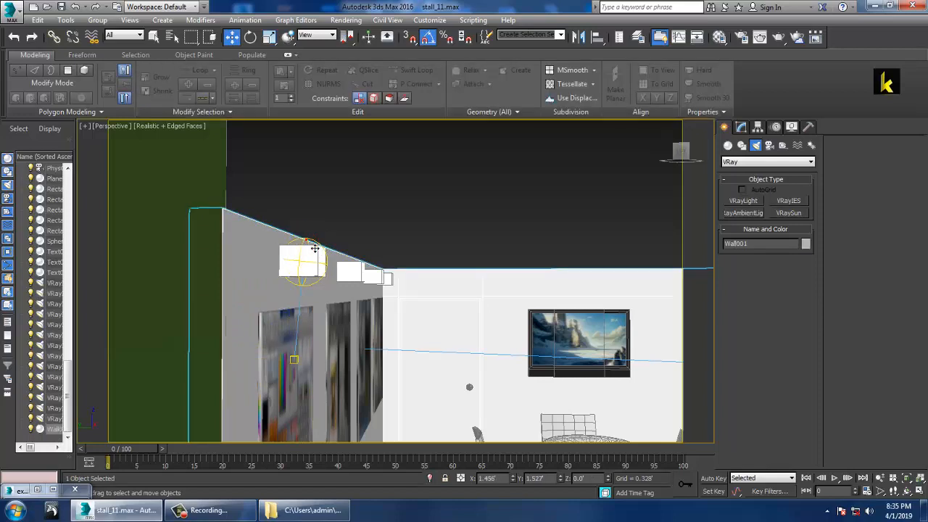
left_click(319, 229)
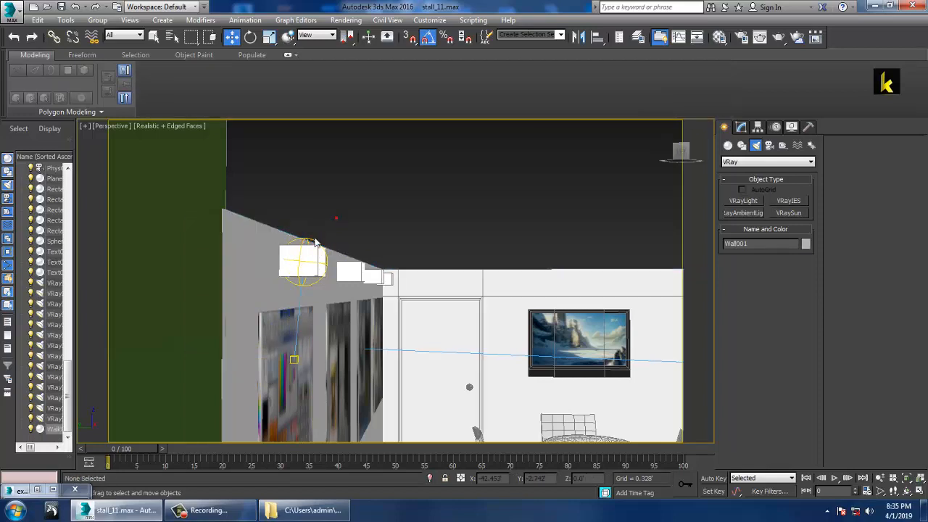
middle_click_drag(324, 227, 313, 238, "alt")
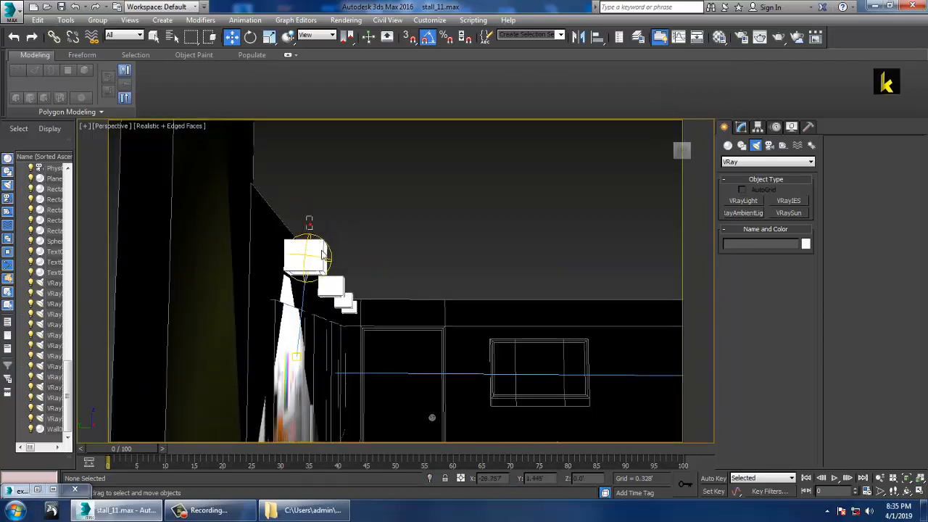
left_click(322, 253)
middle_click_drag(321, 255, 307, 219, "alt")
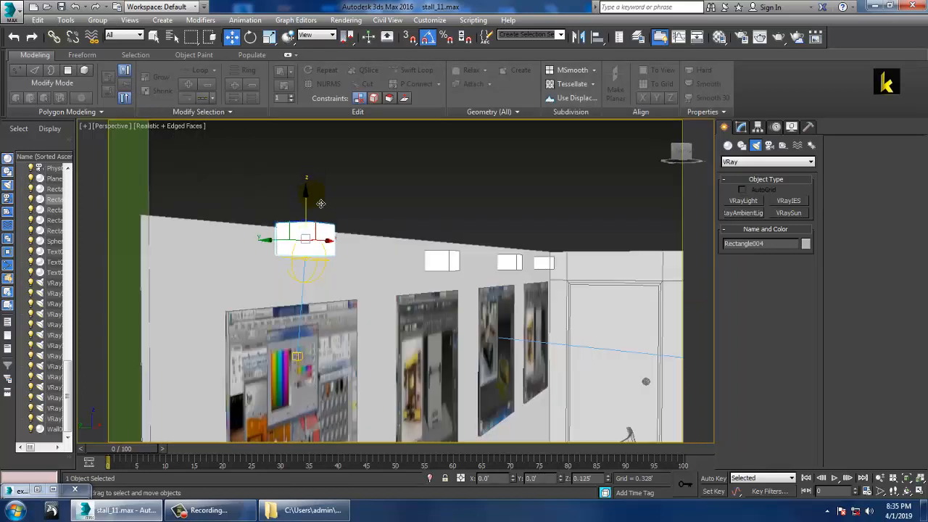
Step: Try to select the light with a region around the fixture and remove the unwanted objects from the selection
left_click(322, 290)
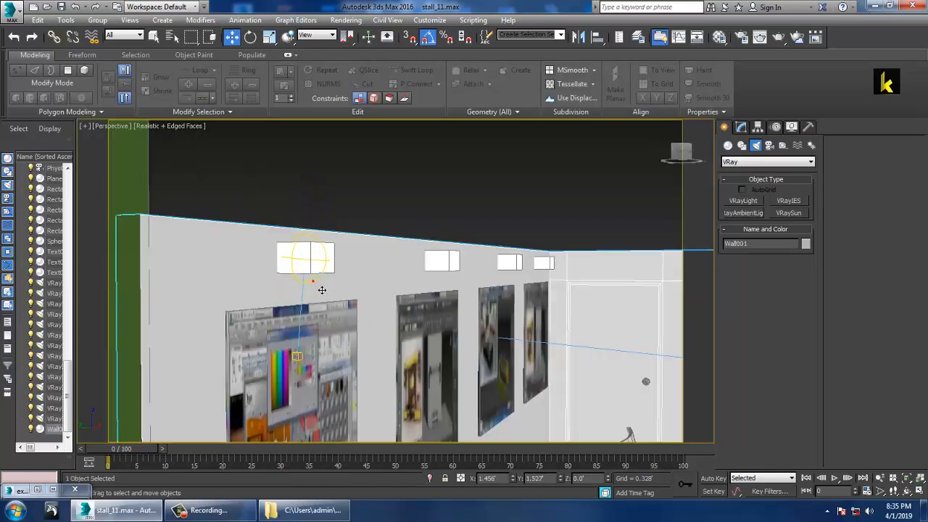
left_click(319, 285)
left_click(342, 312)
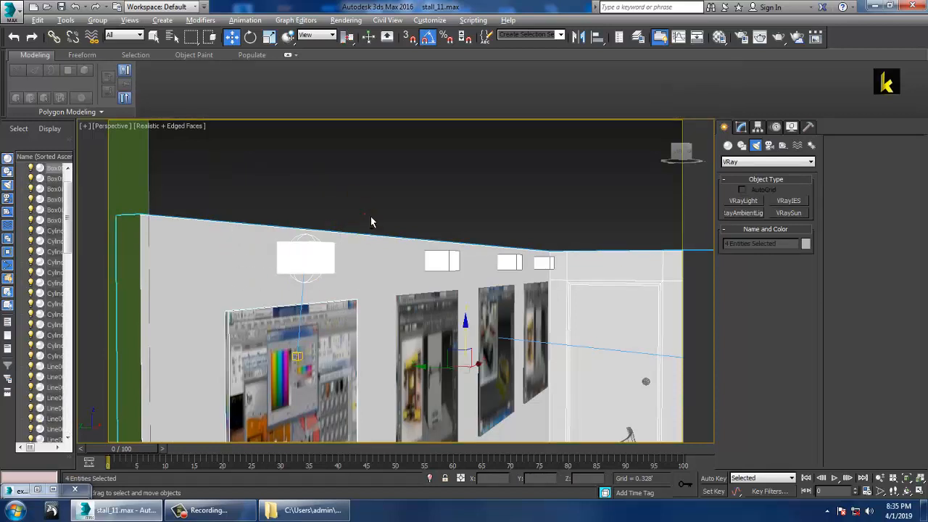
left_click_drag(258, 259, 282, 261, "alt")
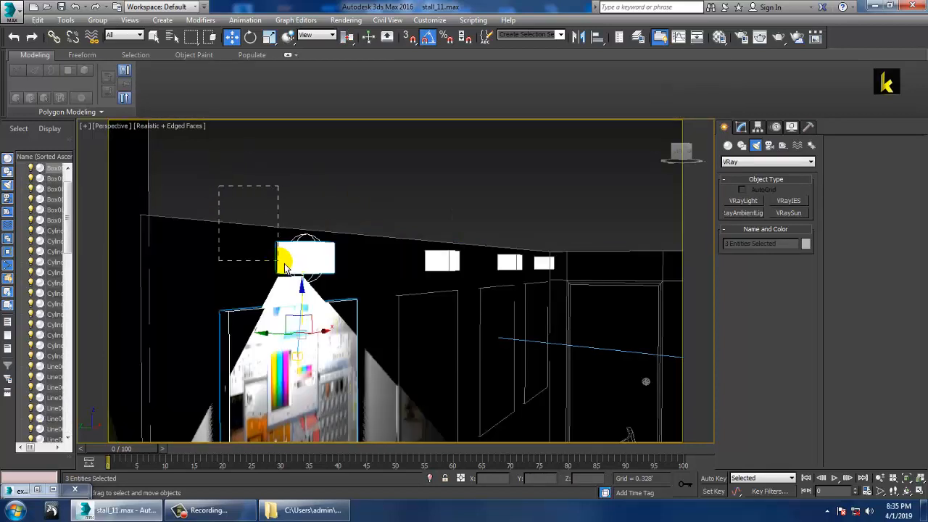
Step: Select the VRayIES light at the fixture above the first poster and load 20.ies as its IES file
left_click(741, 128)
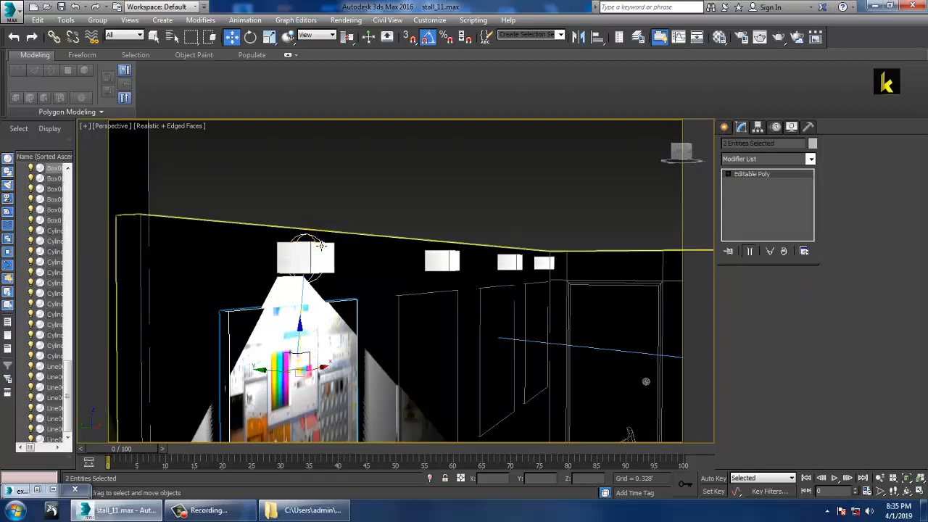
left_click(321, 246)
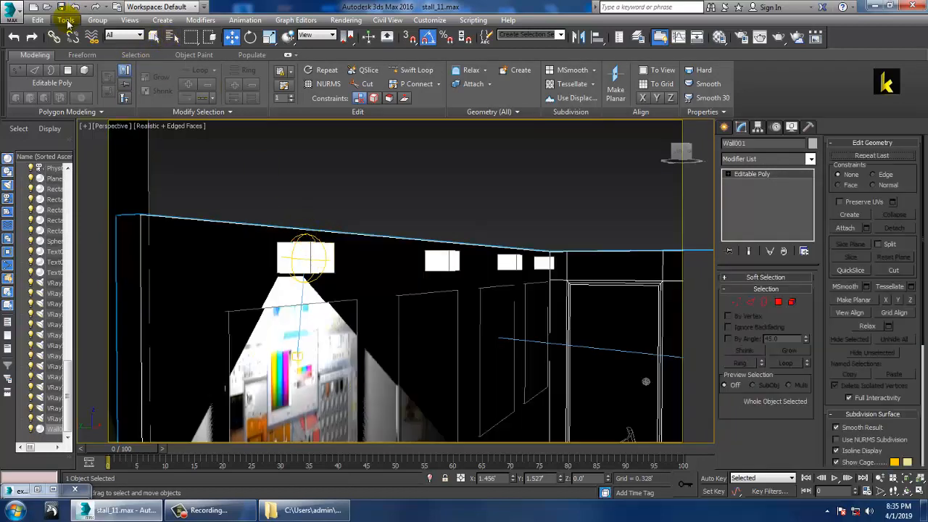
middle_click_drag(307, 279, 289, 196, "alt")
scroll(309, 206, "up", 4)
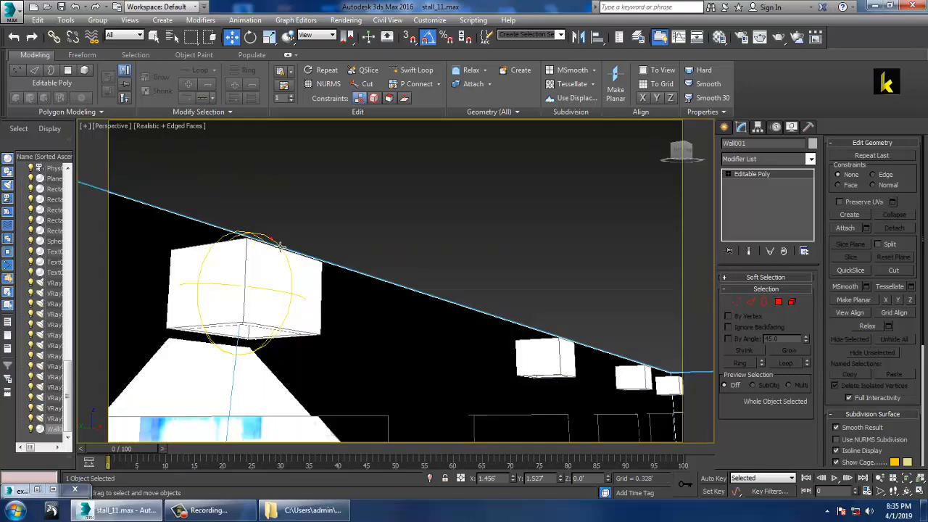
left_click(280, 247)
middle_click_drag(418, 265, 404, 292, "alt")
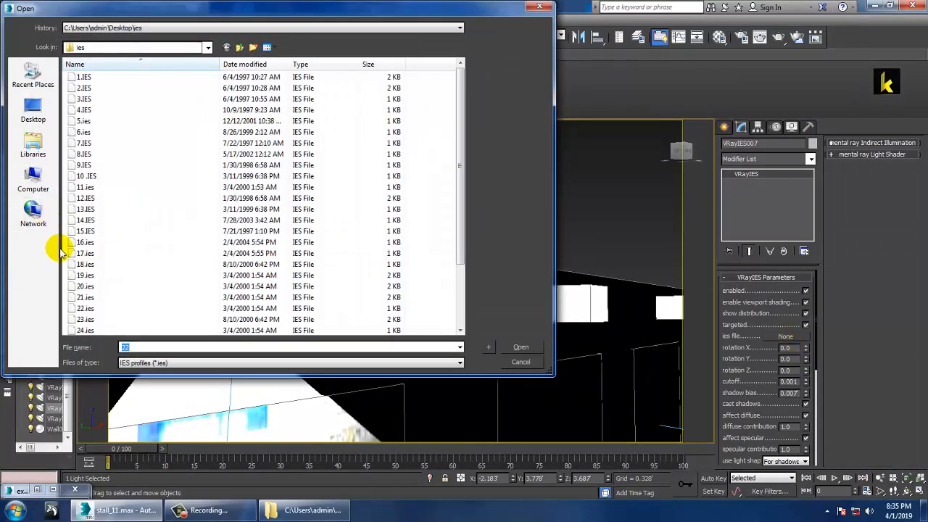
double_click(85, 286)
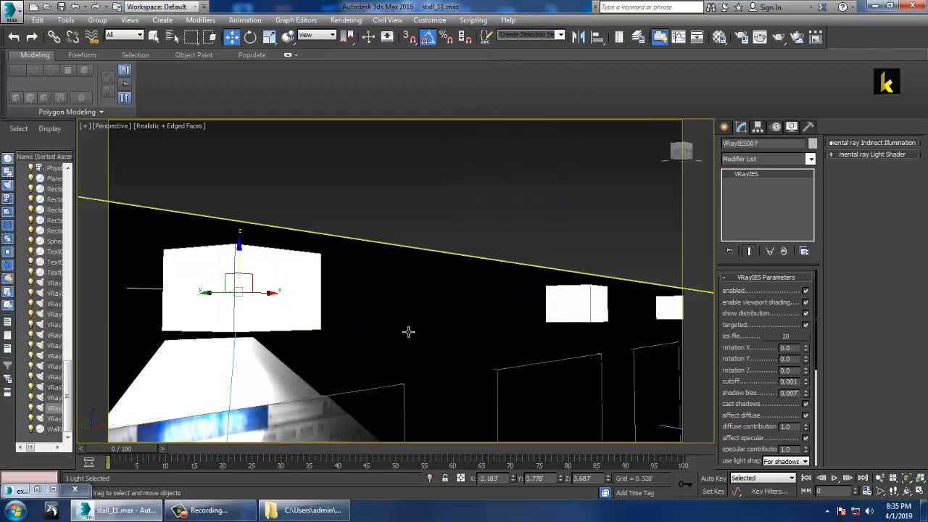
Step: Set the colour of the VRayIES light above the first poster to a warm off-white
middle_click_drag(384, 300, 625, 327)
scroll(457, 323, "down", 5)
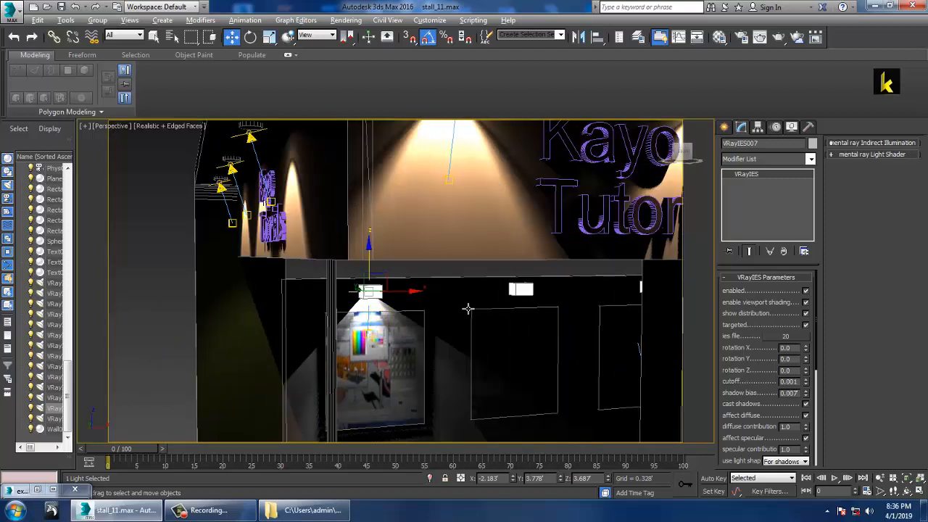
middle_click_drag(469, 308, 481, 309, "alt")
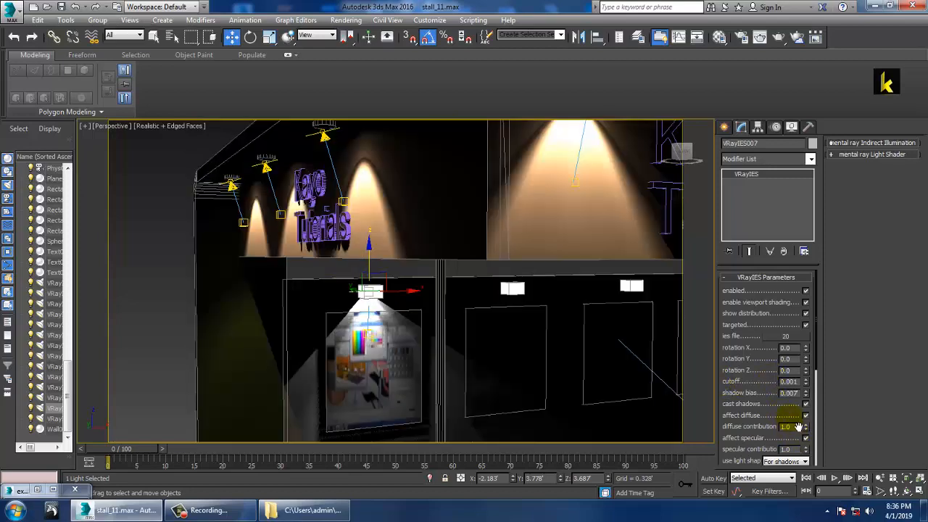
scroll(780, 289, "down", 5)
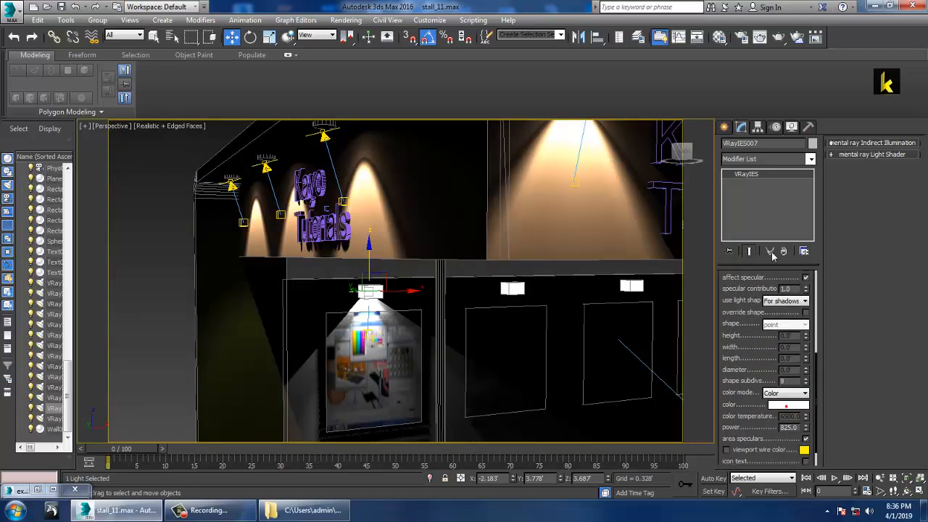
left_click(789, 404)
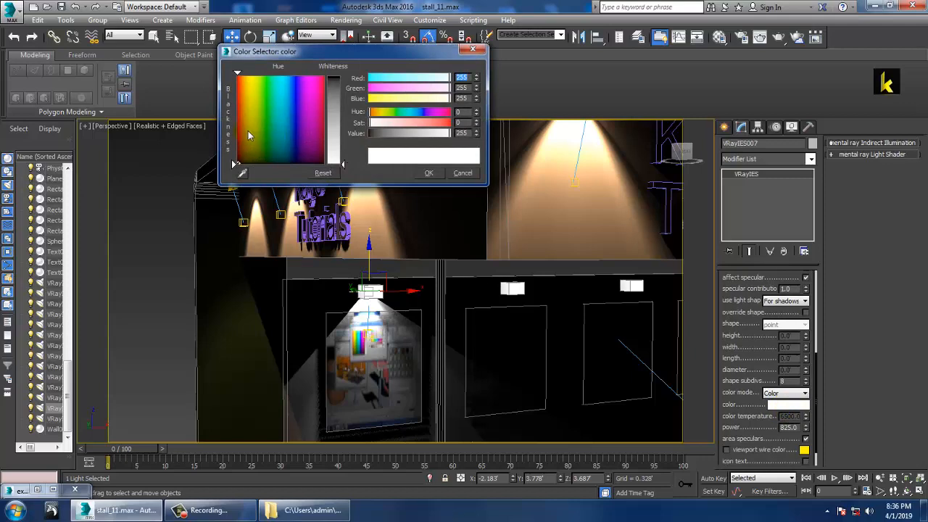
left_click_drag(343, 157, 344, 125)
left_click(428, 172)
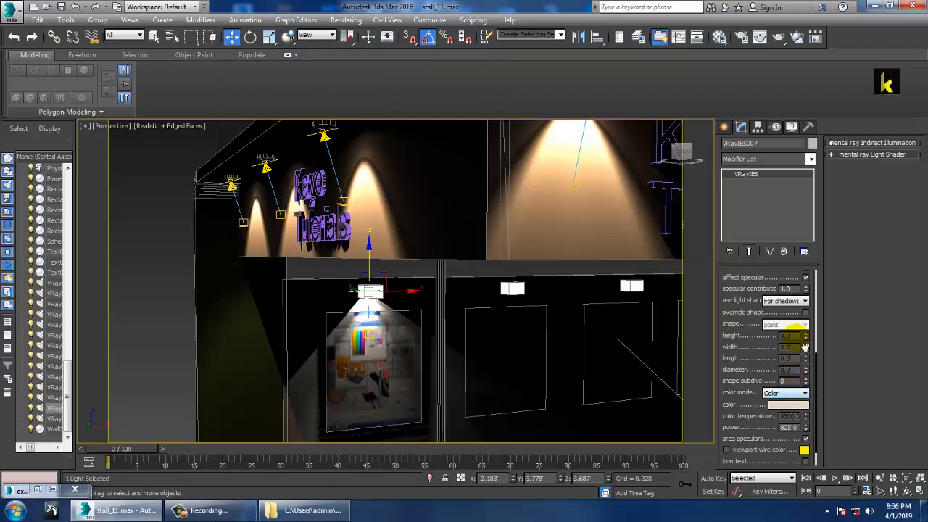
Step: Replace the IES profile of the light above the first poster with file 6
scroll(797, 319, "up", 5)
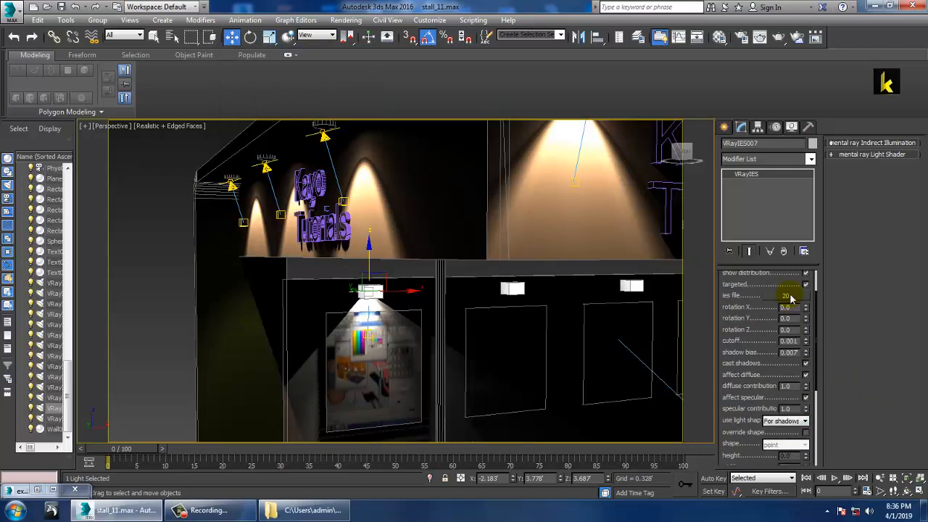
left_click(787, 296)
double_click(81, 138)
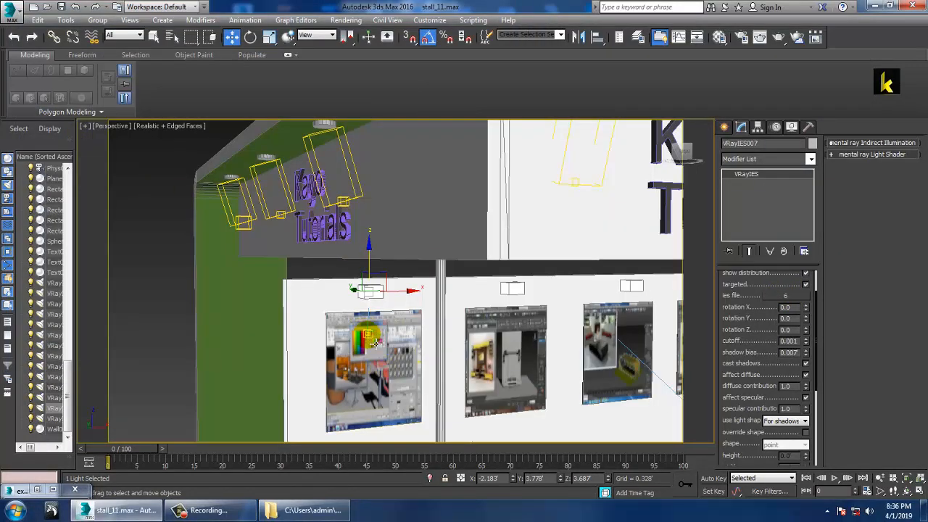
Step: In the Front view, clone the first poster's light with its target as an instance at the second wall fixture
left_click(368, 330)
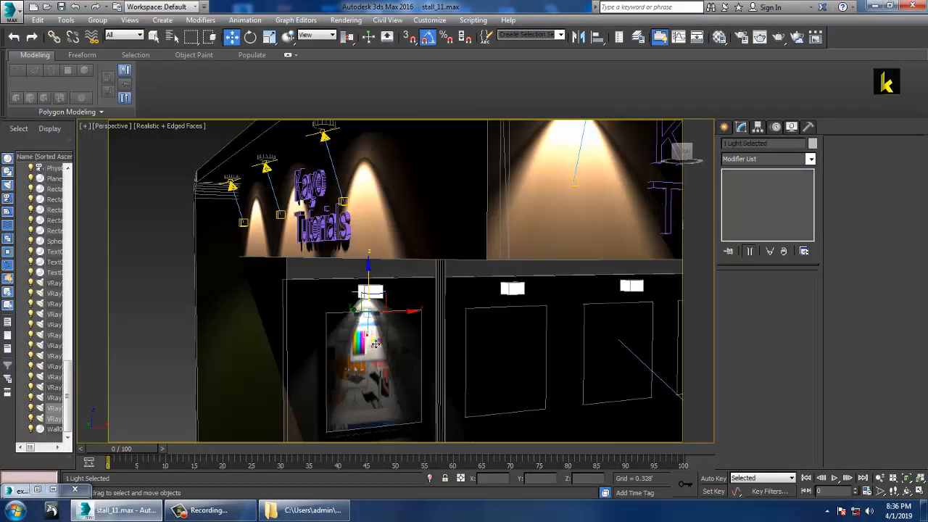
key("alt+w")
right_click(557, 221)
key("alt+w")
middle_click_drag(557, 222, 406, 223)
left_click_drag(166, 250, 389, 270, "shift")
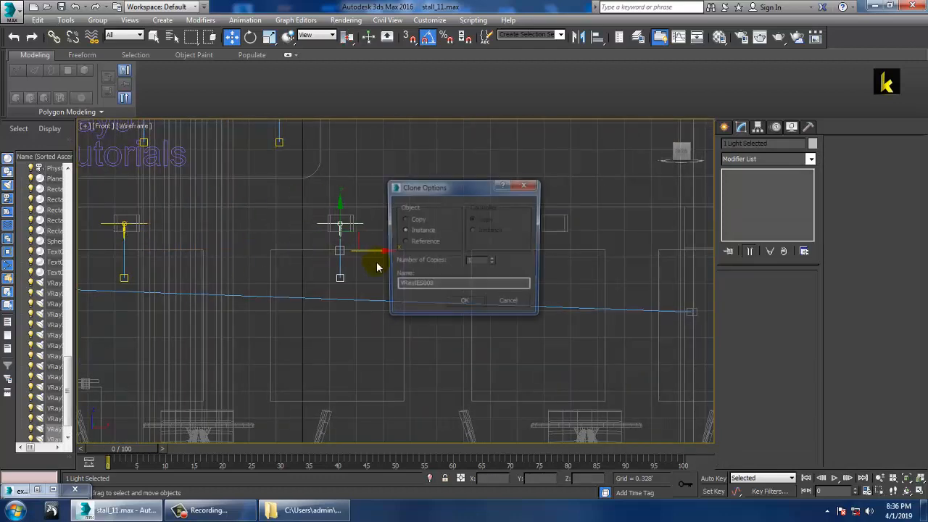
left_click(465, 304)
Step: Clone the interior light with its target onto the third and fourth wall fixtures
middle_click_drag(452, 293, 285, 292)
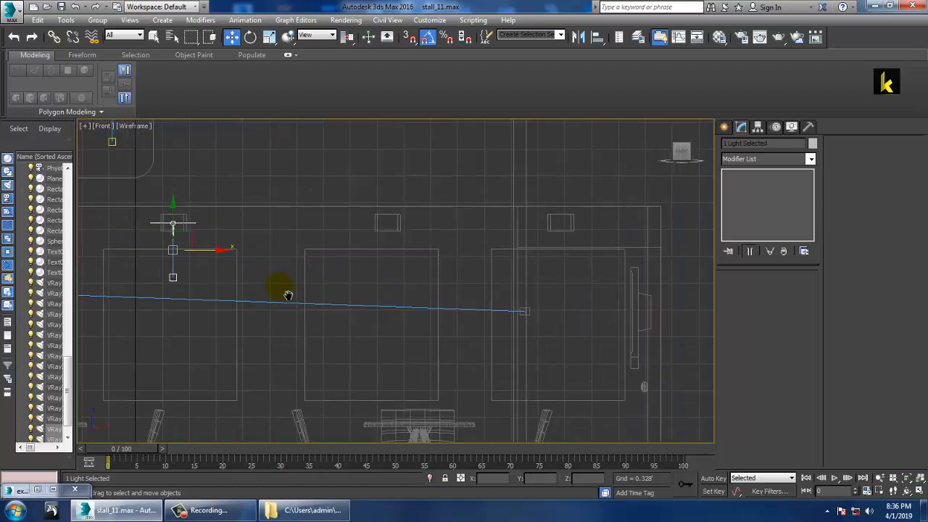
mouse_move(230, 261)
left_mouse_down()
mouse_move(604, 259)
mouse_move(607, 272)
left_mouse_up()
left_click(465, 303)
left_click(464, 304)
Step: Return to the maximized PhysCamera001 view of the stall and save the scene file
key("alt+w")
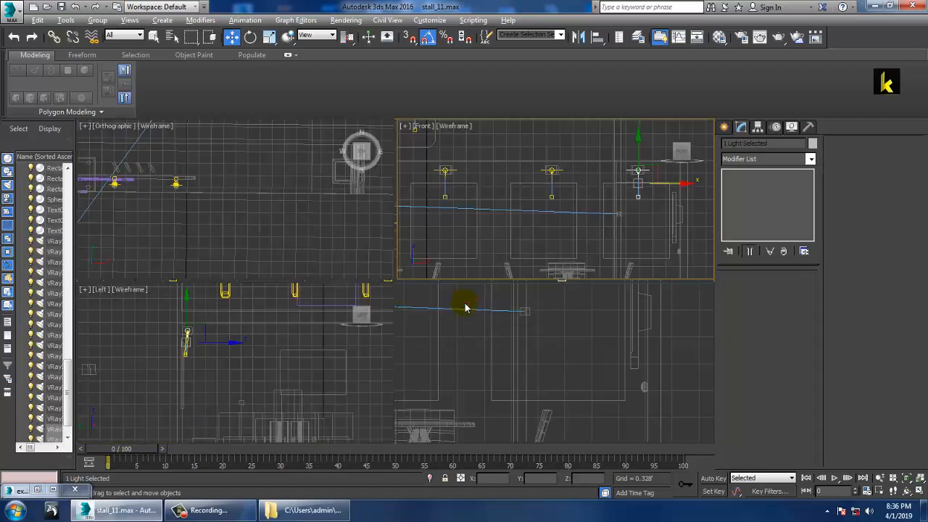
left_click(534, 359)
key("alt+w")
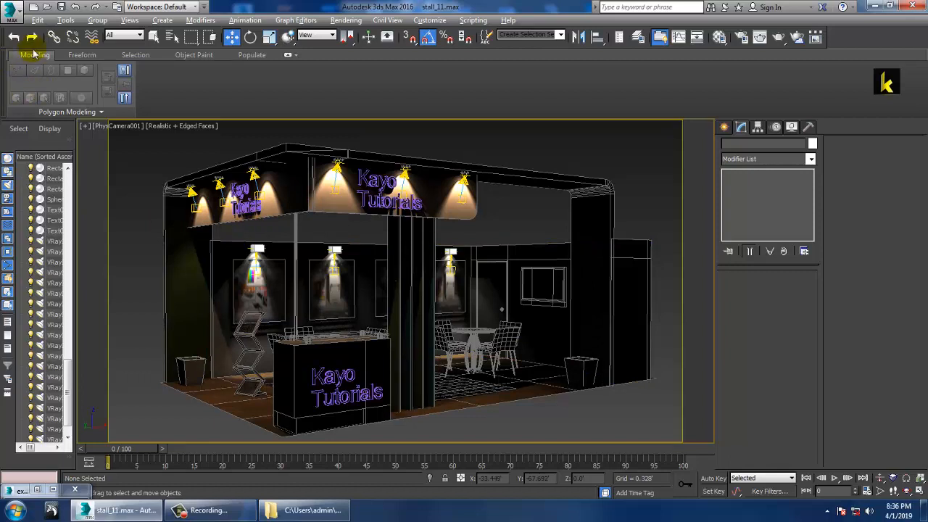
left_click(12, 15)
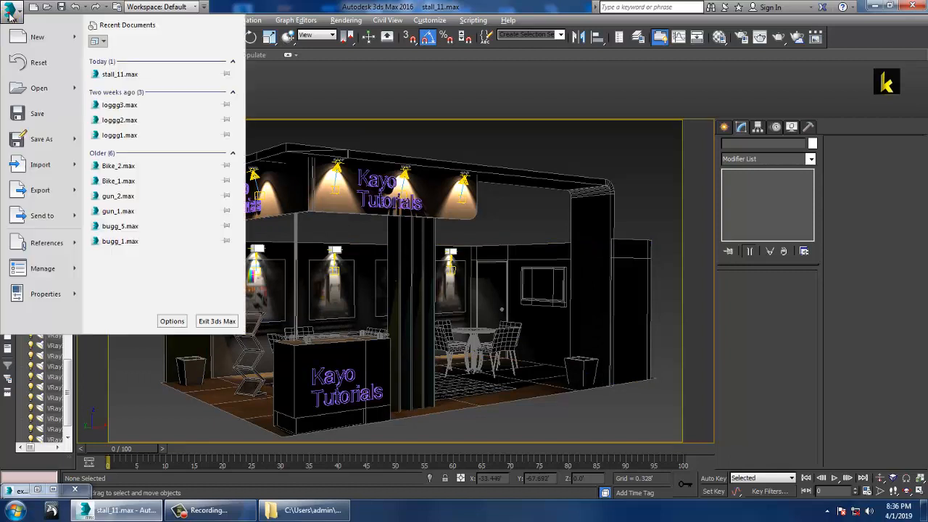
left_click(38, 114)
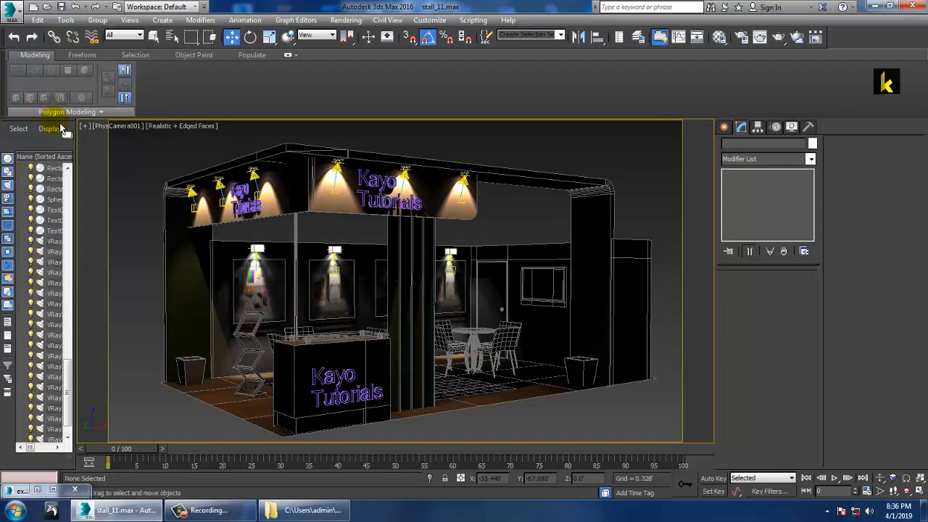
Step: In the Perspective view, draw a plane VRayLight before the stall, half-length about 3.9' and half-width about 1.6'
key("p")
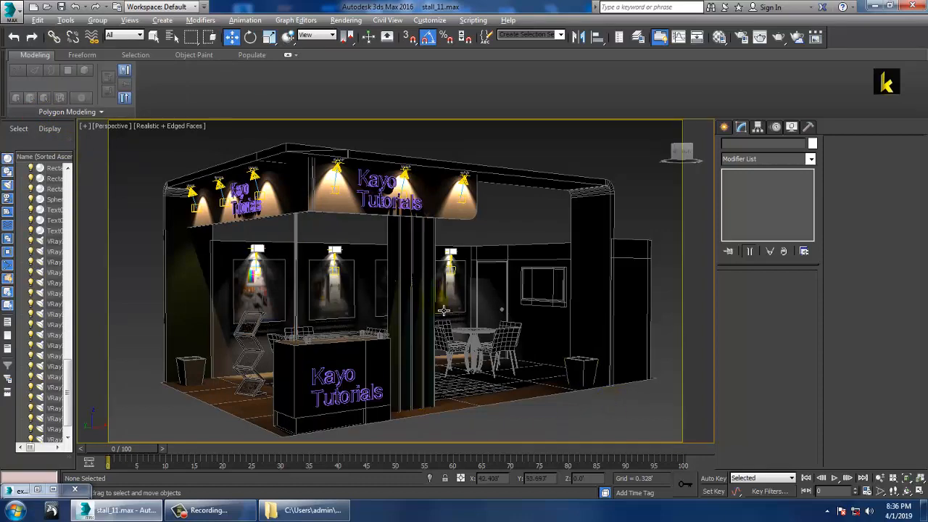
middle_click_drag(444, 310, 381, 275, "alt")
left_click(728, 128)
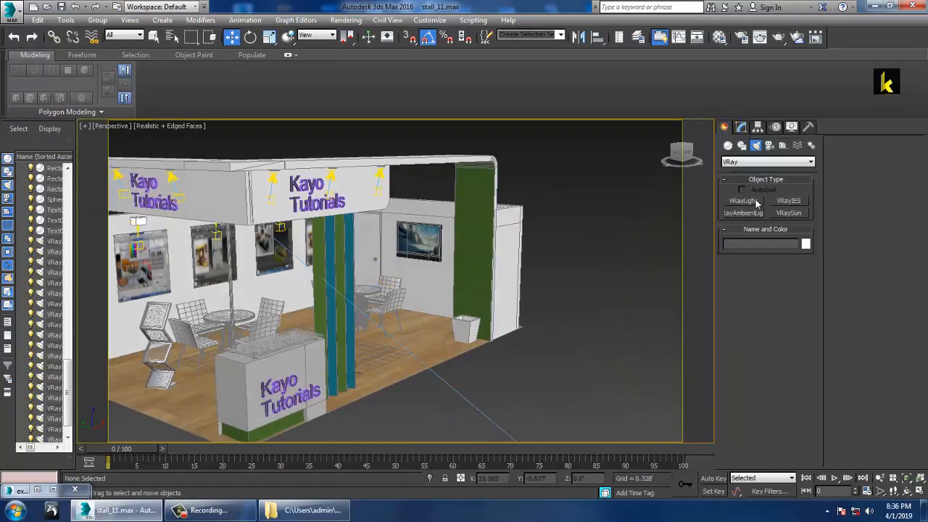
left_click(744, 202)
middle_click_drag(432, 289, 445, 306, "alt")
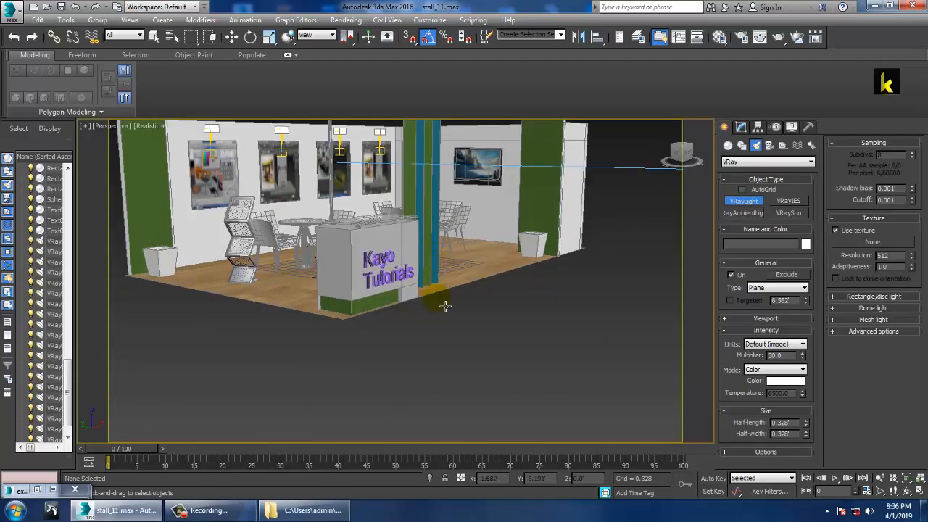
mouse_move(567, 284)
left_mouse_down()
mouse_move(548, 435)
mouse_move(554, 427)
left_mouse_up()
key("w")
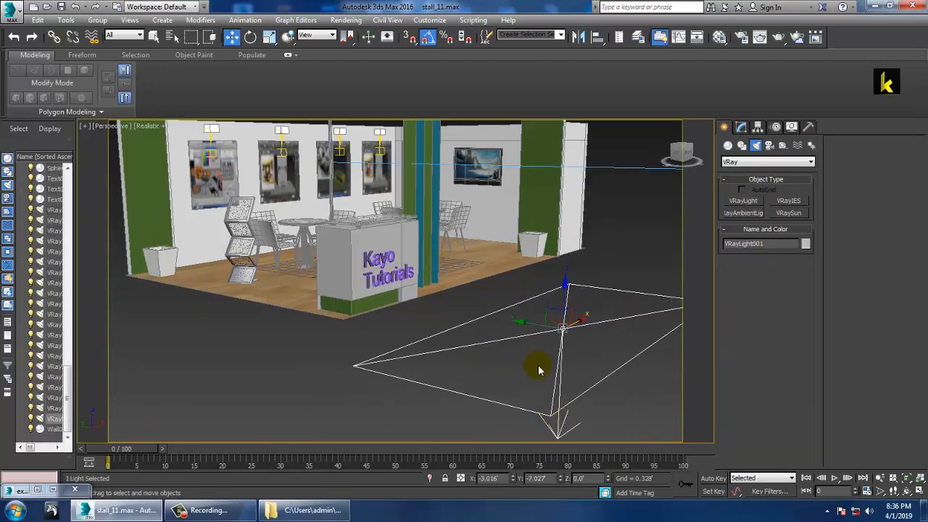
Step: Raise the plane light off the ground and rotate it around the X axis so it stands facing the stall
mouse_move(603, 337)
middle_mouse_down("alt")
mouse_move(589, 320)
mouse_move(496, 393)
middle_mouse_up("alt")
left_click_drag(498, 398, 542, 303)
key("e")
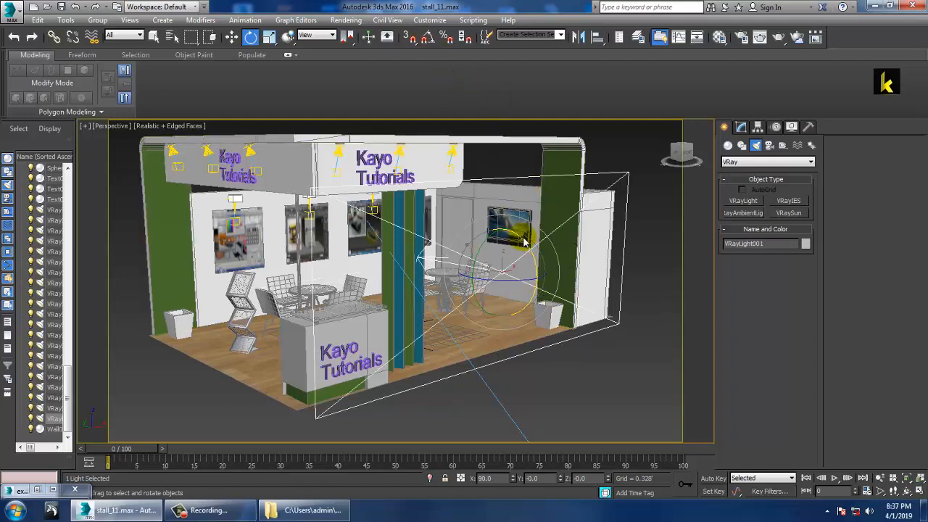
left_click_drag(533, 250, 524, 232)
Step: Move the plane light out from the stall and along its front to about X 0.19', Y -8.017'
key("w")
middle_click_drag(505, 293, 491, 283, "alt")
left_click_drag(482, 272, 540, 278)
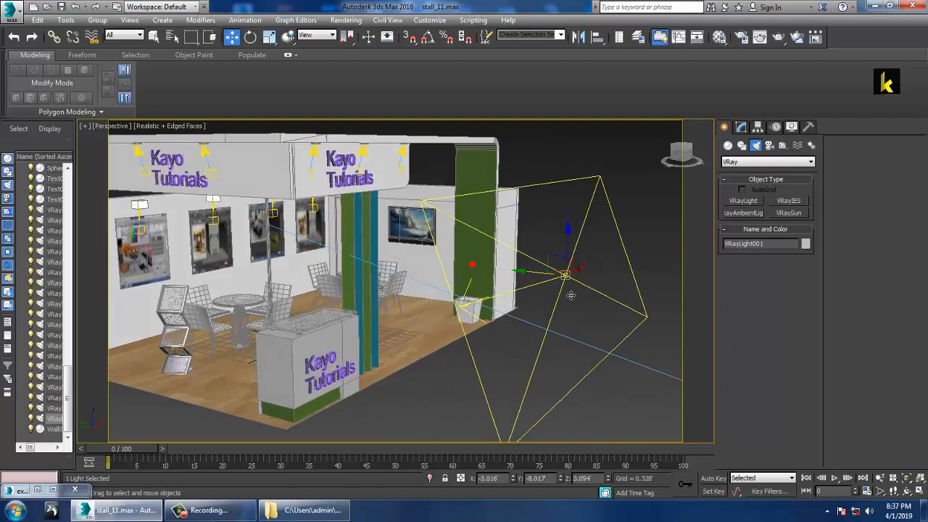
middle_click_drag(570, 294, 401, 294, "alt")
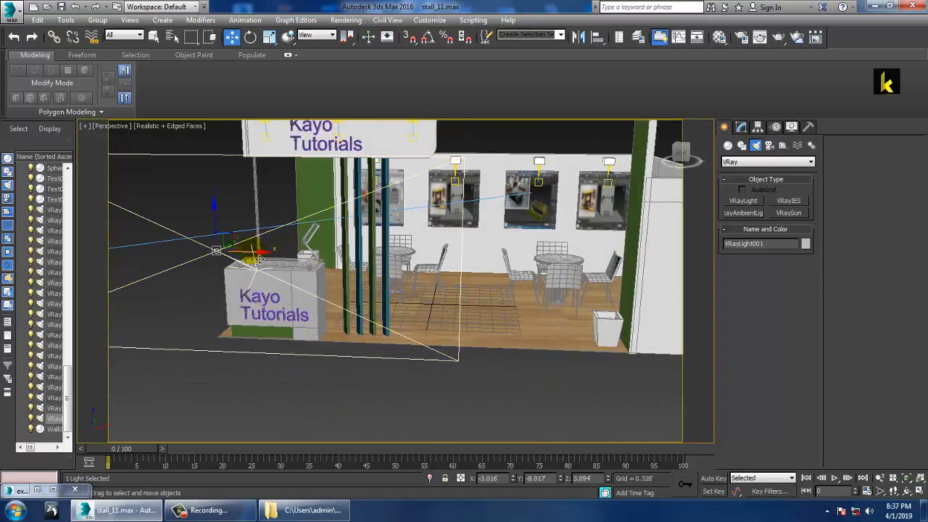
left_click_drag(259, 258, 451, 274)
middle_click_drag(450, 274, 491, 263, "alt")
key("c")
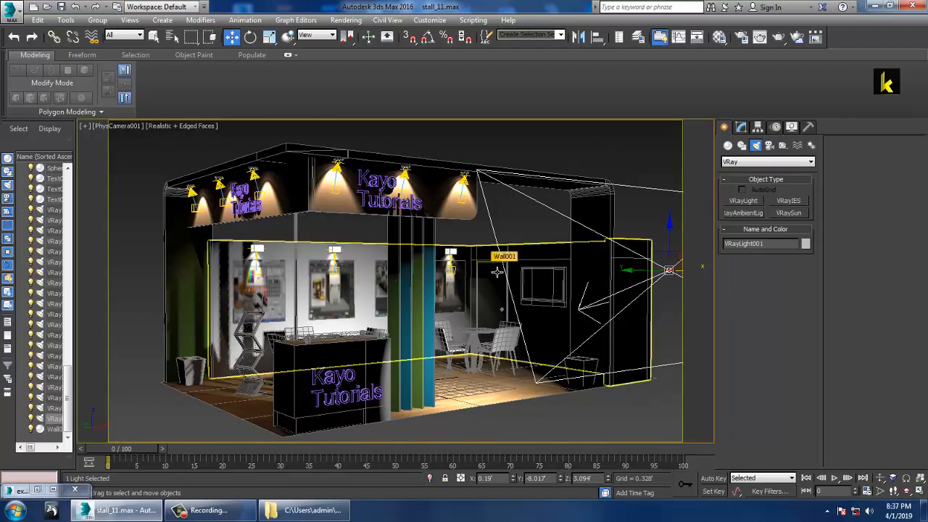
Step: In the camera view, shift the plane light toward the reception counter and turn it about 35° around the Z axis
left_click(741, 128)
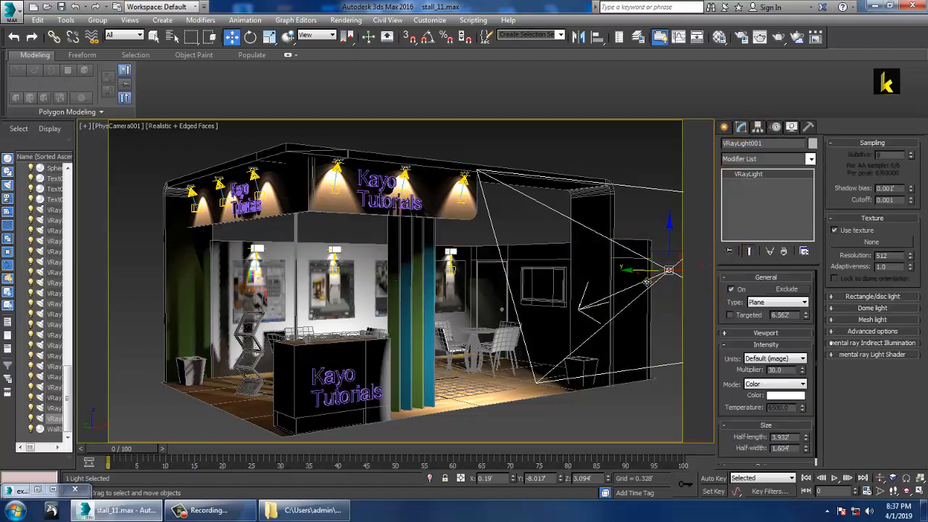
left_click_drag(648, 282, 440, 289)
key("e")
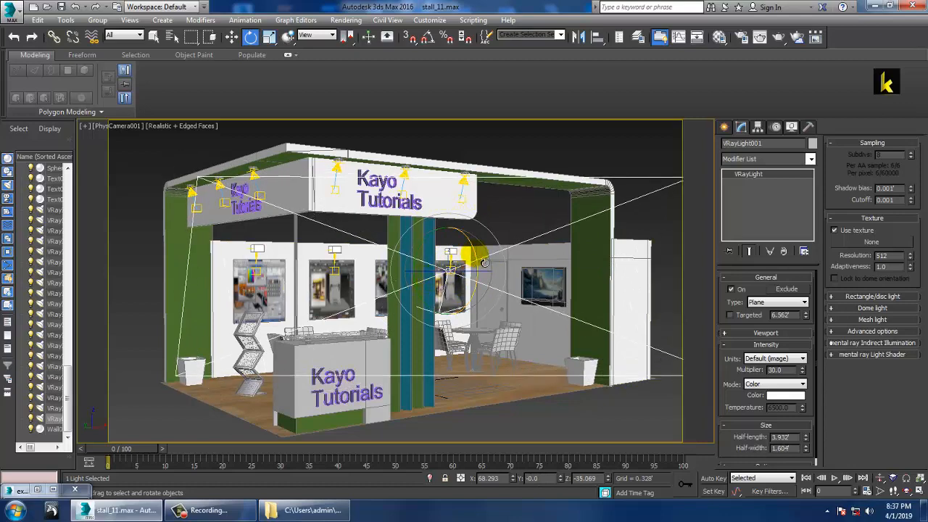
left_click_drag(482, 263, 479, 270)
Step: In the Perspective view, move the plane light beyond the reception counter and raise it to about X -6.1', Y -6.98', Z 3.49'
key("alt+w")
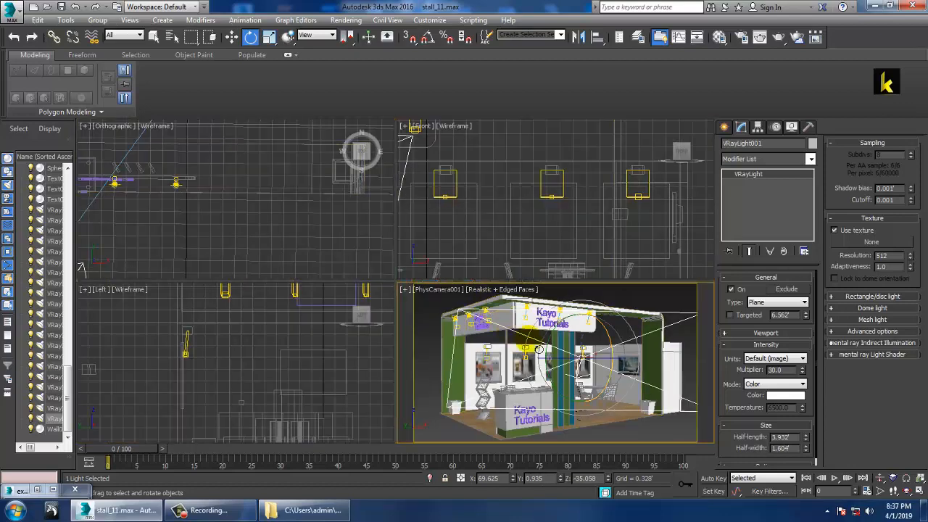
key("p")
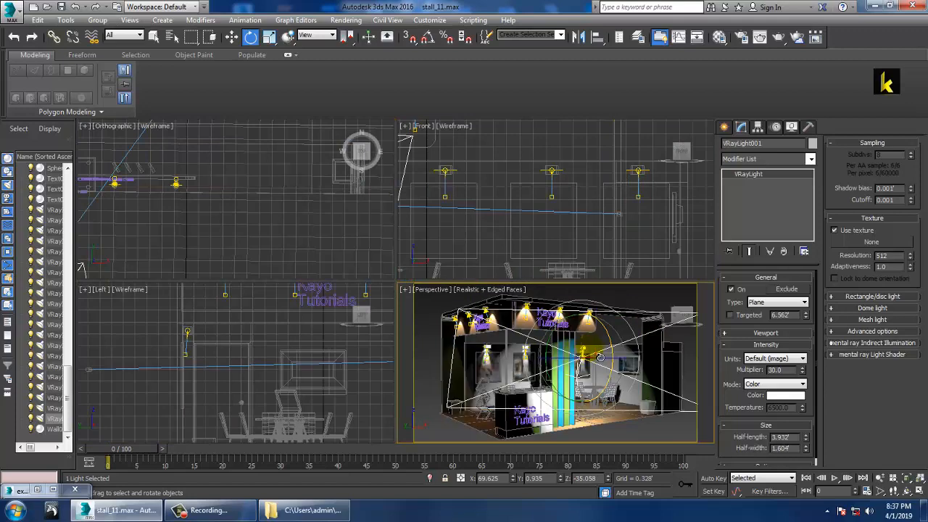
key("alt+w")
scroll(494, 332, "up", 6)
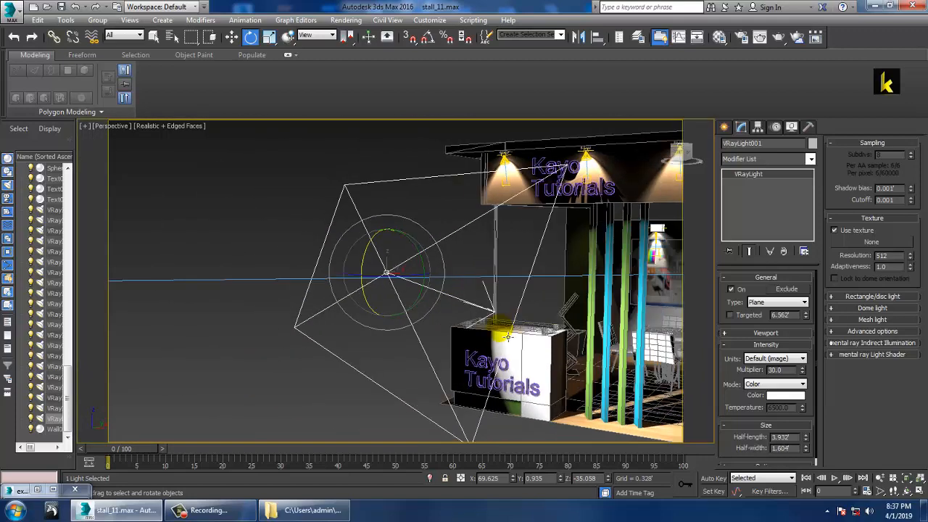
key("w")
left_click_drag(426, 280, 323, 280)
left_click_drag(291, 241, 294, 218)
middle_click_drag(428, 241, 451, 241, "alt")
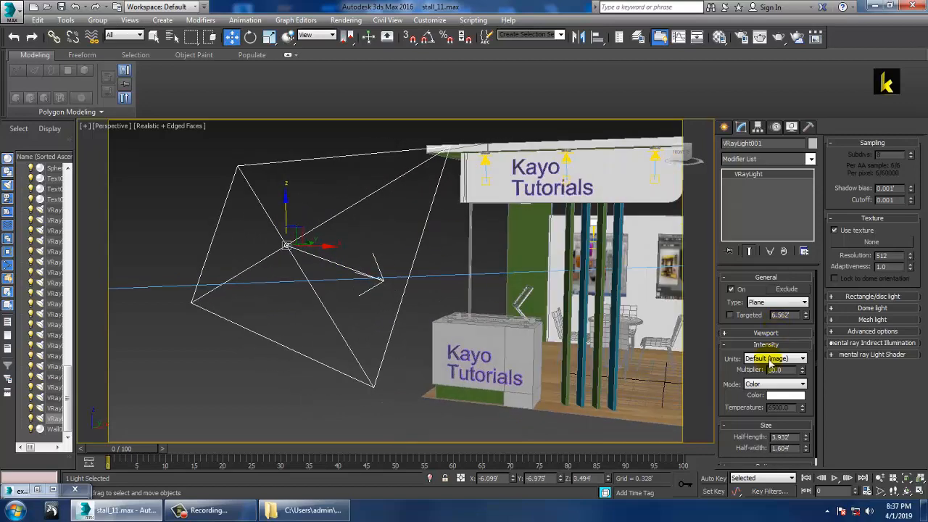
Step: Lower the plane light's multiplier to 13 and set its color to a pale peach
left_click_drag(805, 382, 805, 385)
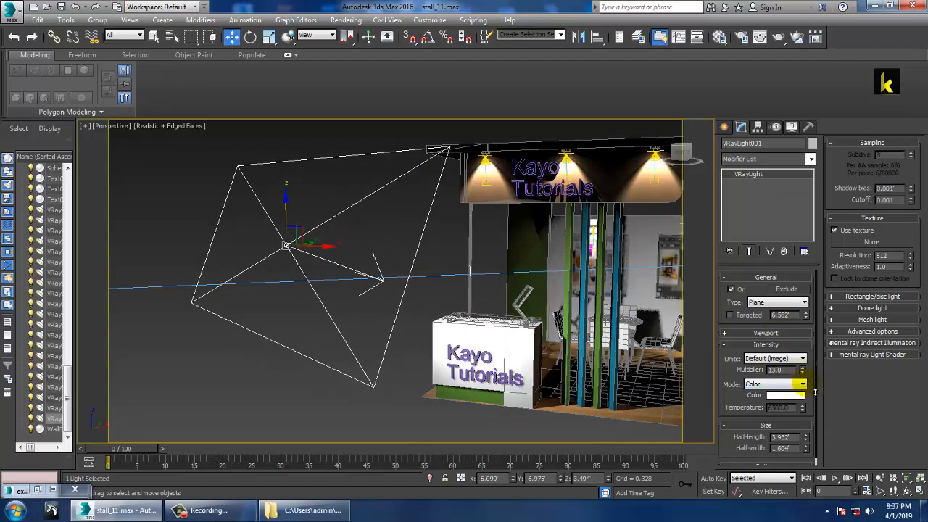
left_click(792, 397)
left_click_drag(250, 123, 243, 95)
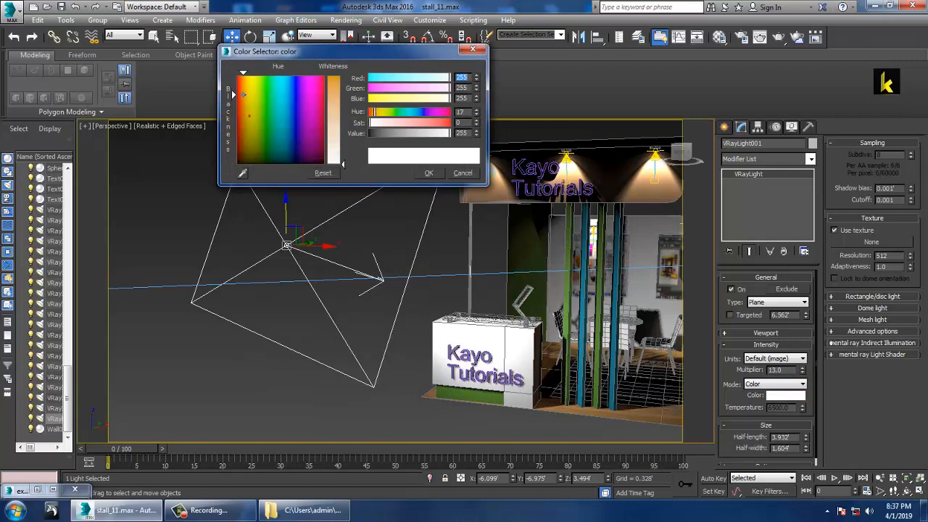
left_click_drag(335, 164, 335, 118)
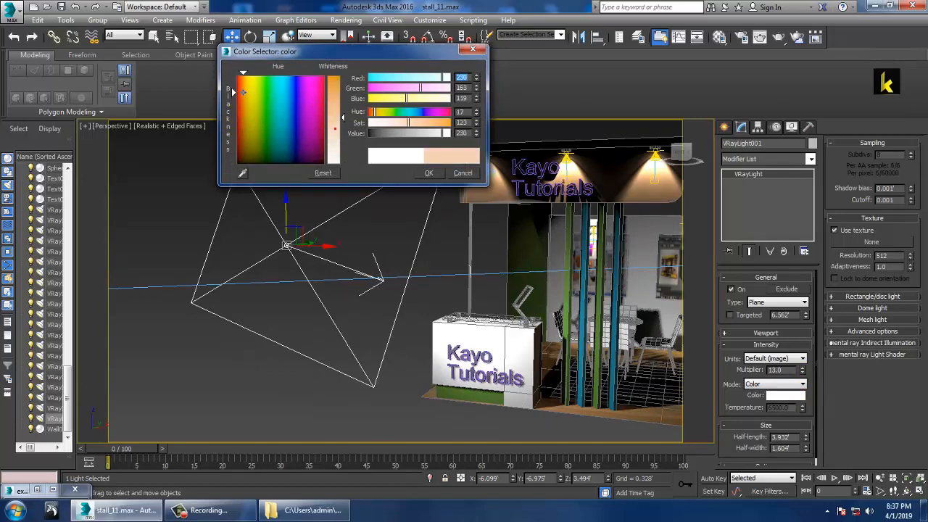
left_click(429, 173)
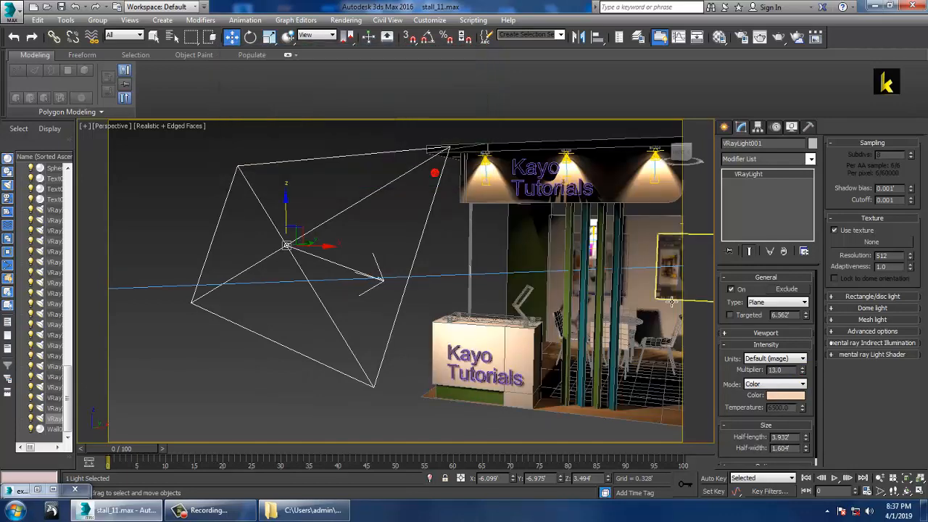
Step: Enlarge the plane light to a half-length of about 7.589' and a half-width of about 3.273'
key("z")
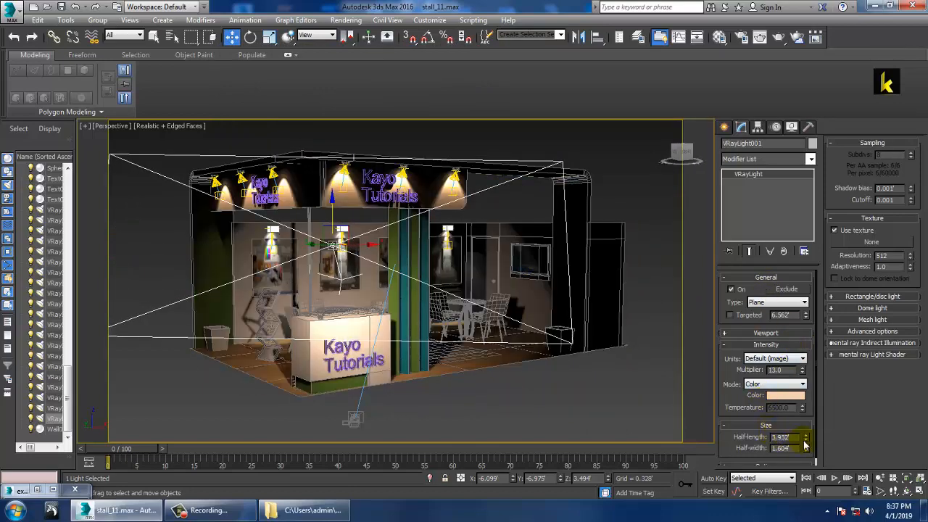
mouse_move(806, 432)
left_mouse_down()
mouse_move(805, 464)
mouse_move(808, 431)
left_mouse_up()
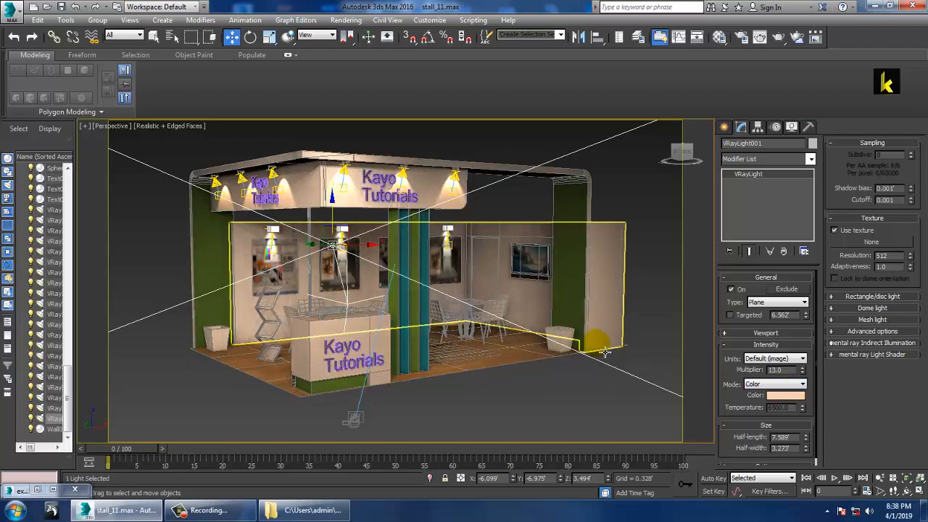
Step: In the camera view, reduce the plane light's multiplier to 6 and expand its Options settings
key("c")
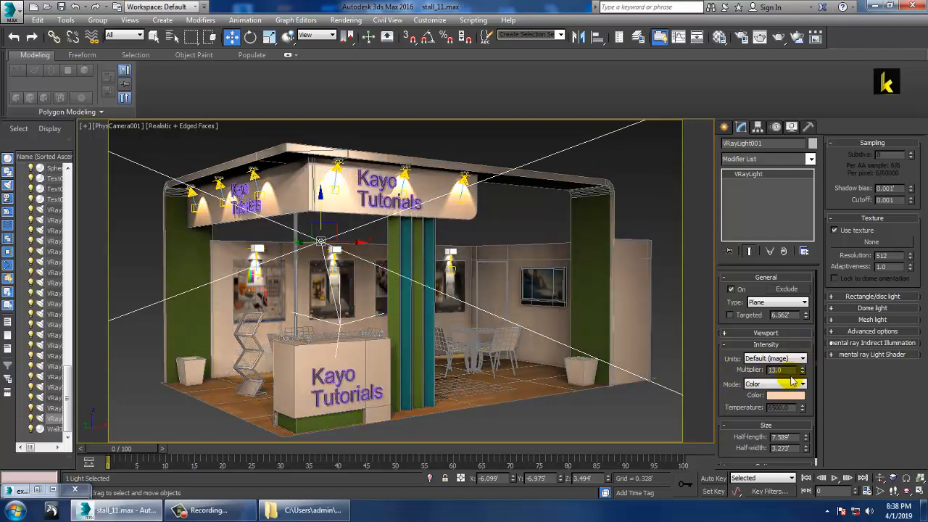
mouse_move(801, 371)
left_mouse_down()
mouse_move(812, 390)
mouse_move(814, 382)
left_mouse_up()
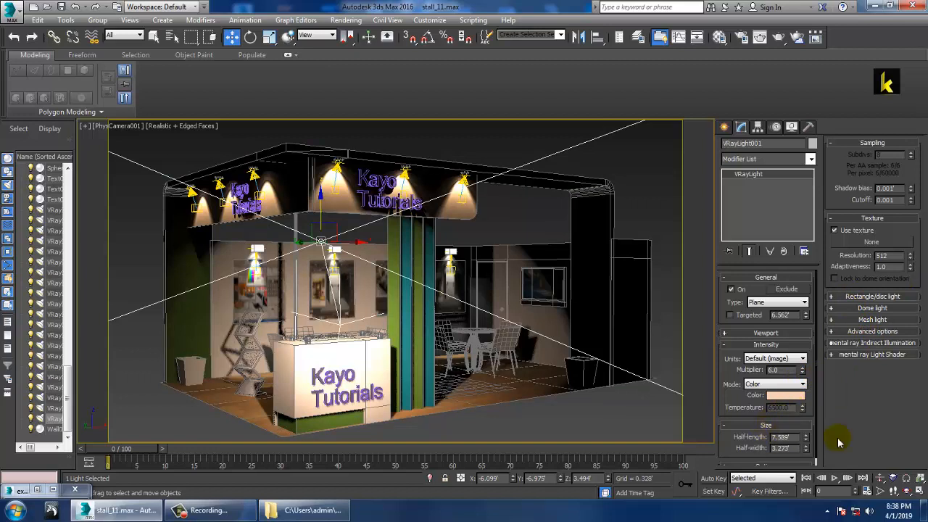
scroll(740, 376, "down", 1)
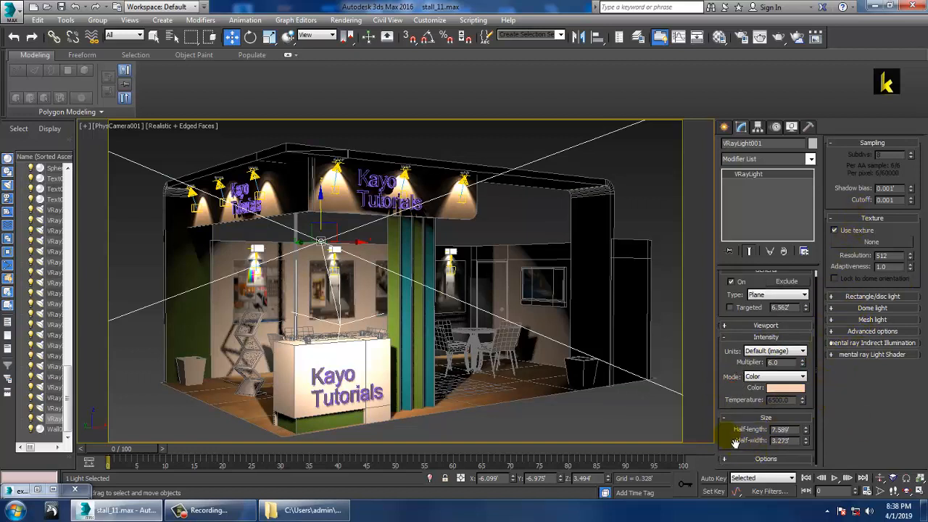
left_click(748, 459)
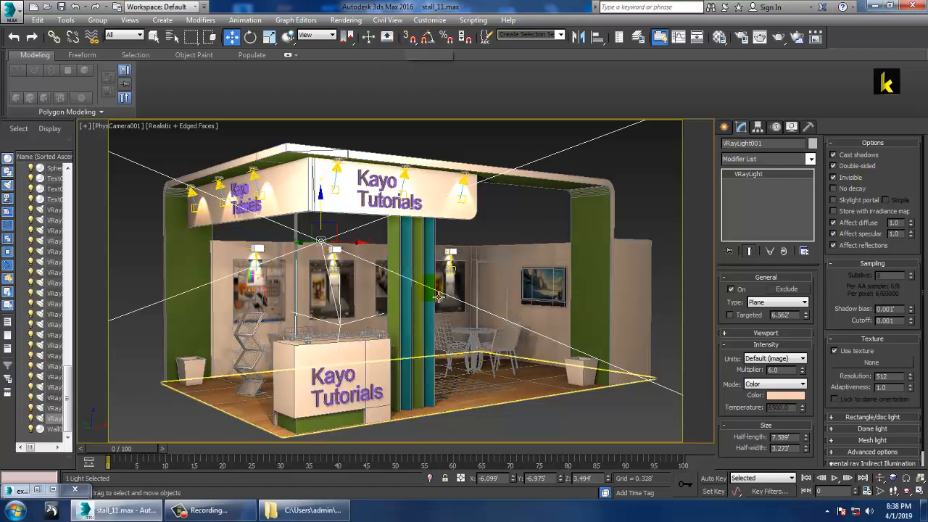
Step: Rotate the plane light around the Z axis to about -50.6°
key("e")
left_click_drag(344, 259, 327, 252)
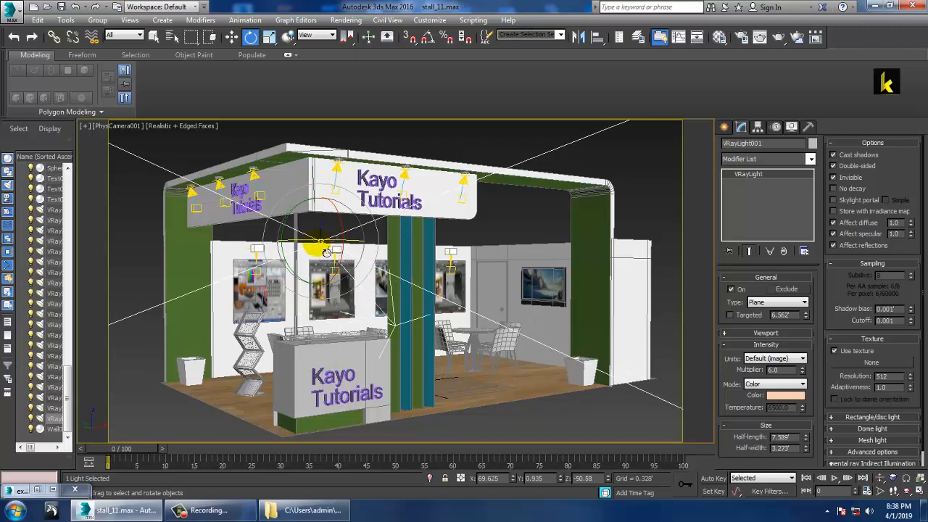
Step: Examine the plane light's placement and angle relative to the stall from several Perspective angles and the camera view
key("p")
scroll(429, 298, "down", 5)
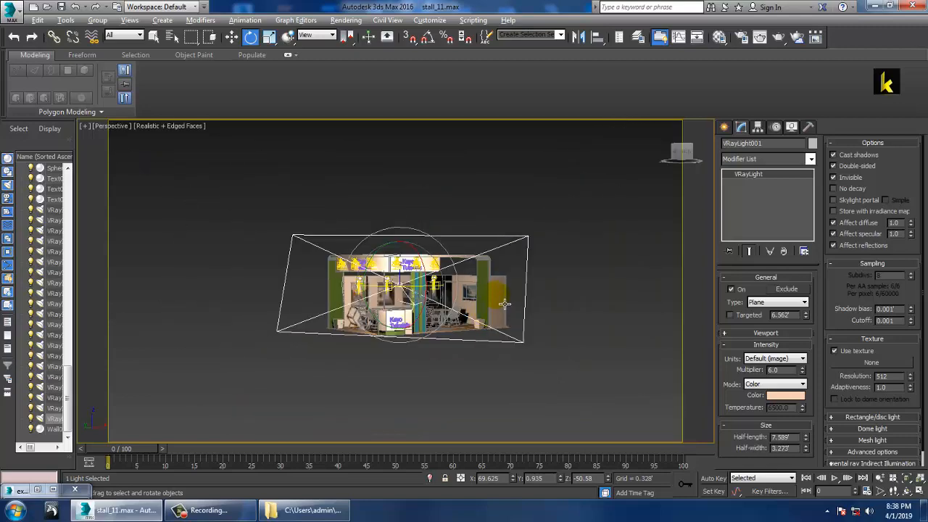
mouse_move(503, 304)
middle_mouse_down("alt")
mouse_move(448, 344)
mouse_move(417, 326)
mouse_move(174, 318)
middle_mouse_up("alt")
scroll(416, 326, "up", 6)
mouse_move(450, 301)
middle_mouse_down("alt")
mouse_move(397, 319)
mouse_move(357, 313)
mouse_move(407, 301)
middle_mouse_up("alt")
middle_click_drag(407, 300, 426, 316)
scroll(427, 316, "down", 5)
scroll(380, 322, "up", 7)
scroll(385, 321, "down", 8)
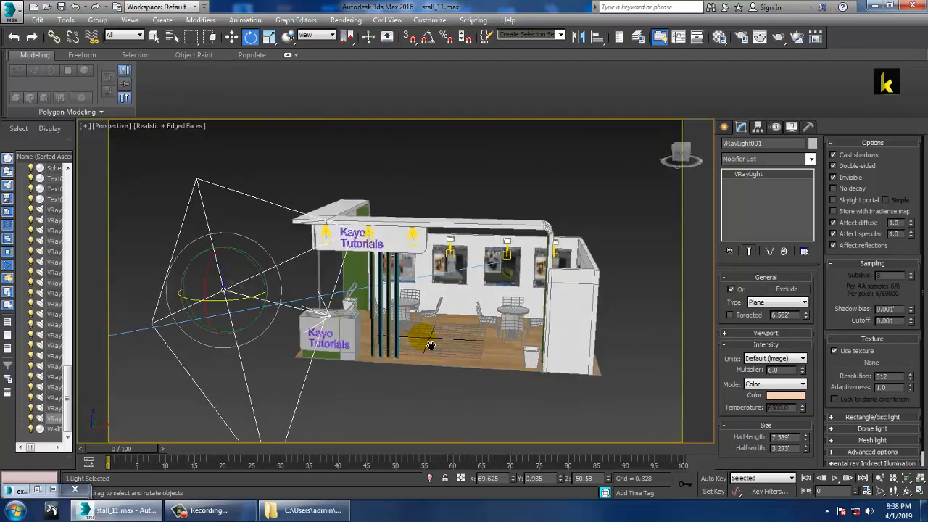
scroll(429, 341, "up", 5)
scroll(406, 313, "down", 4)
key("c")
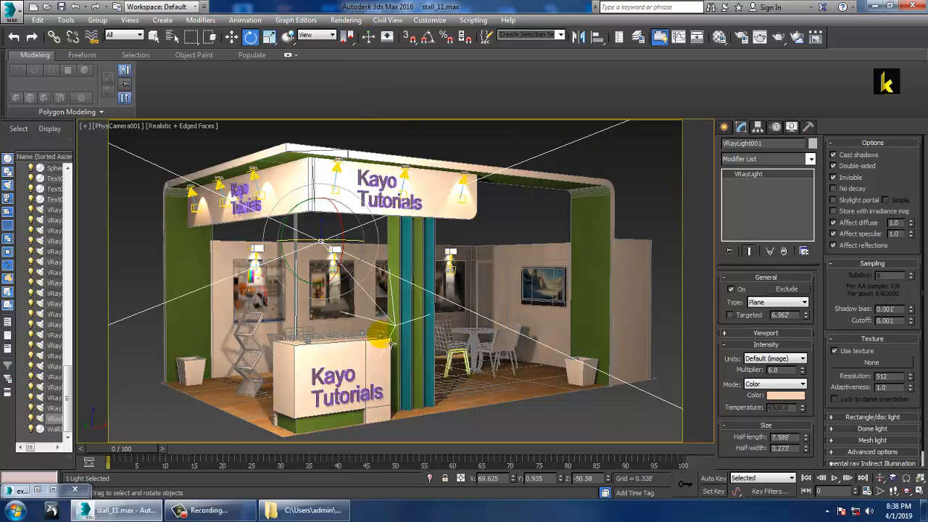
Step: In the Perspective view, turn the plane light slightly around the Z axis to about -46.5°
key("p")
scroll(511, 326, "up", 3)
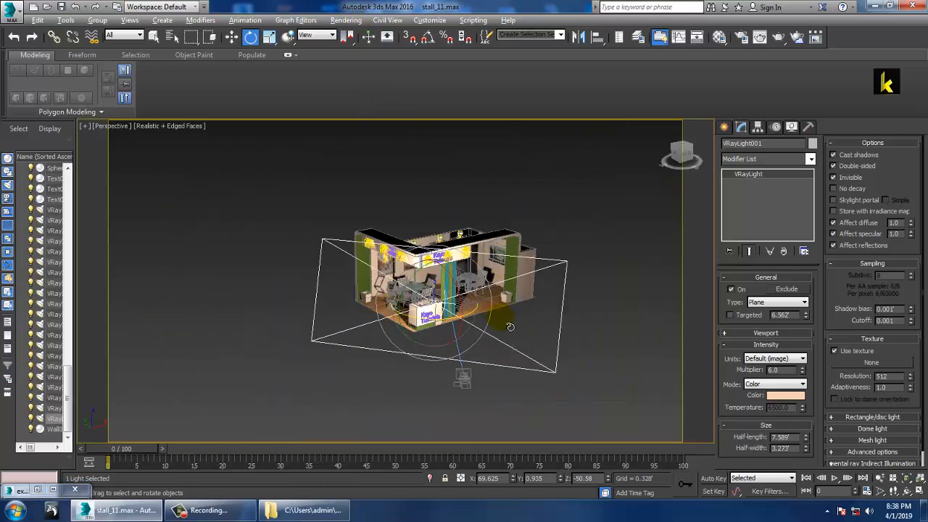
middle_click_drag(451, 281, 465, 313, "alt")
scroll(465, 312, "up", 3)
left_click_drag(468, 371, 468, 366)
Step: Clone the plane light as an independent copy at about Y -1.144' and scale the copy down
key("w")
left_click_drag(445, 335, 435, 253, "shift")
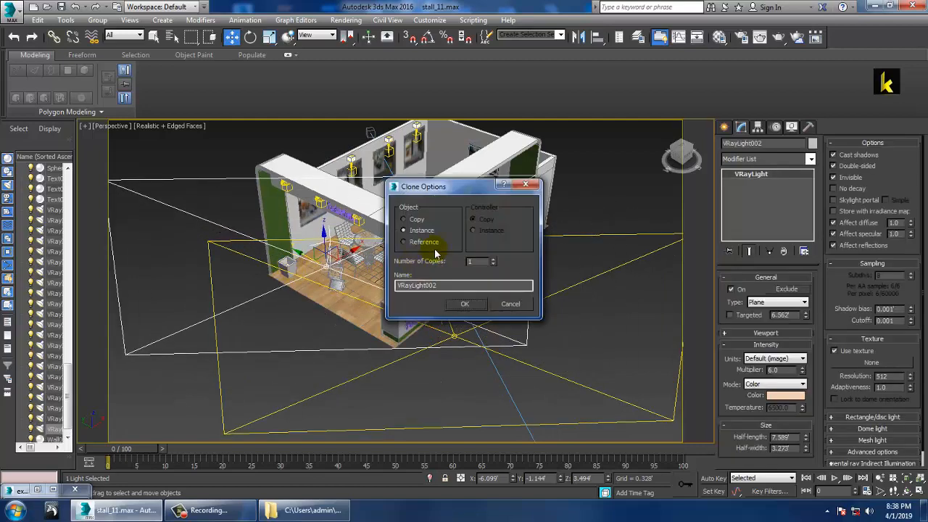
left_click(462, 303)
key("r")
left_click_drag(332, 268, 372, 329)
Step: Place the smaller plane light outside the stall's open left side and rotate it around Z to about -102.8°
middle_click_drag(372, 328, 370, 264, "alt")
key("w")
key("e")
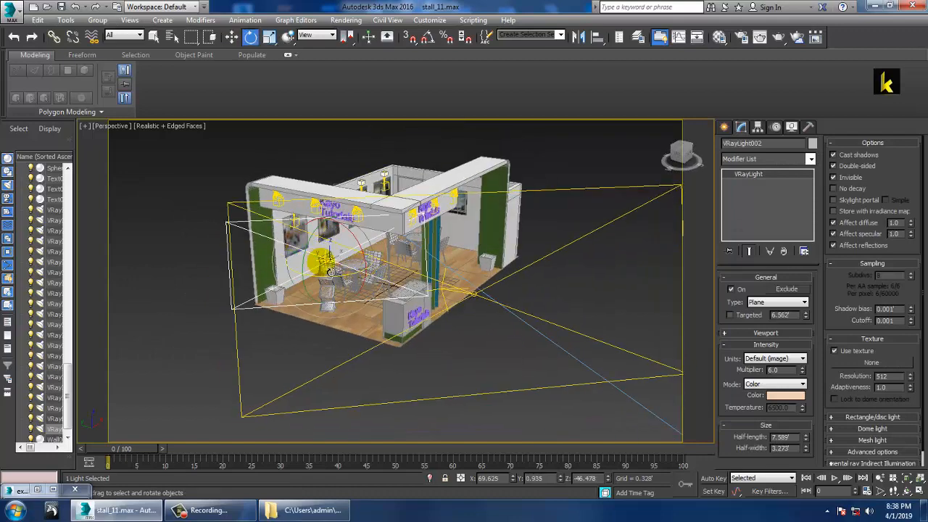
mouse_move(331, 274)
left_mouse_down()
mouse_move(337, 293)
mouse_move(306, 248)
mouse_move(307, 286)
mouse_move(322, 307)
left_mouse_up()
key("w")
key("e")
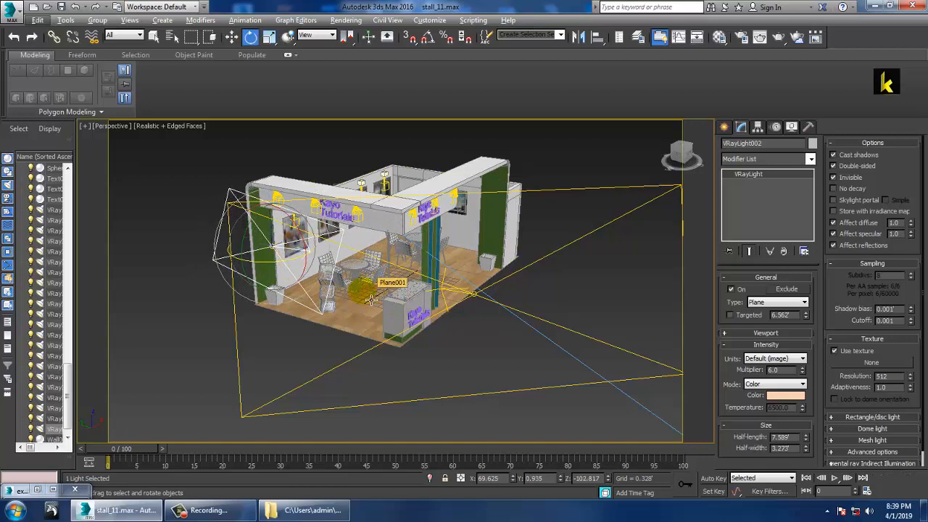
Step: In the camera view, set the multiplier of the smaller side light to 0.2
key("c")
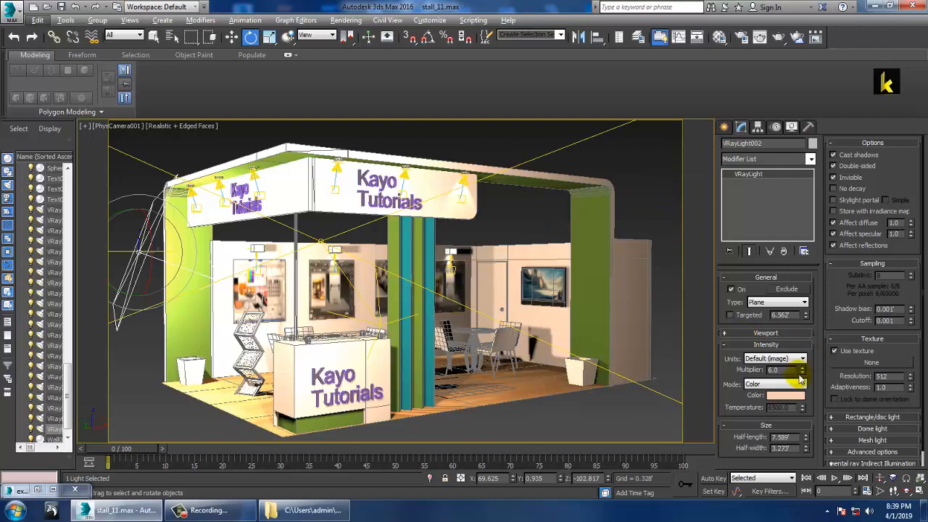
left_click_drag(785, 370, 723, 366)
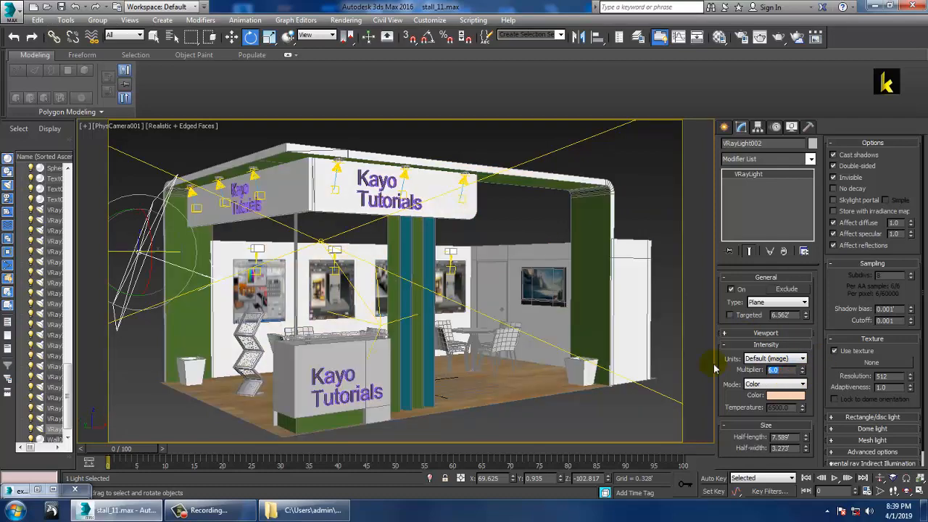
type("2")
key("Return")
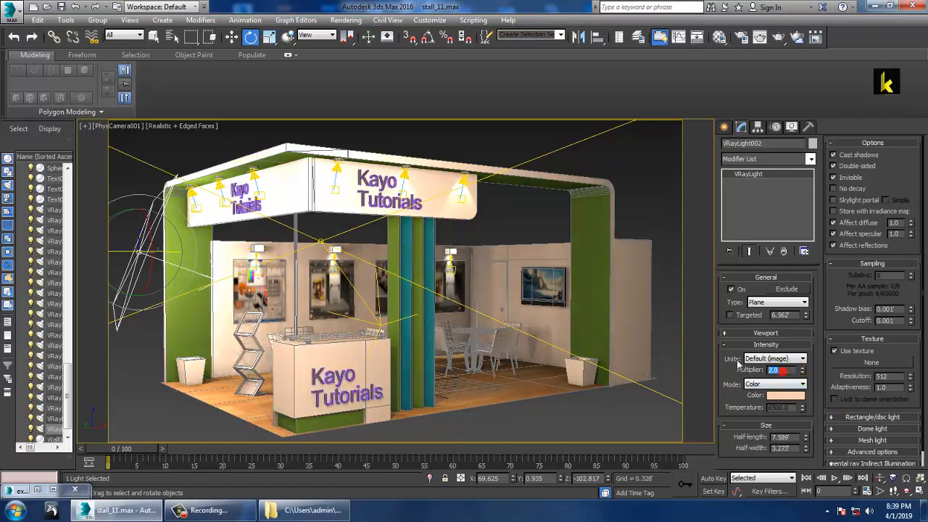
type("0.2")
key("Return")
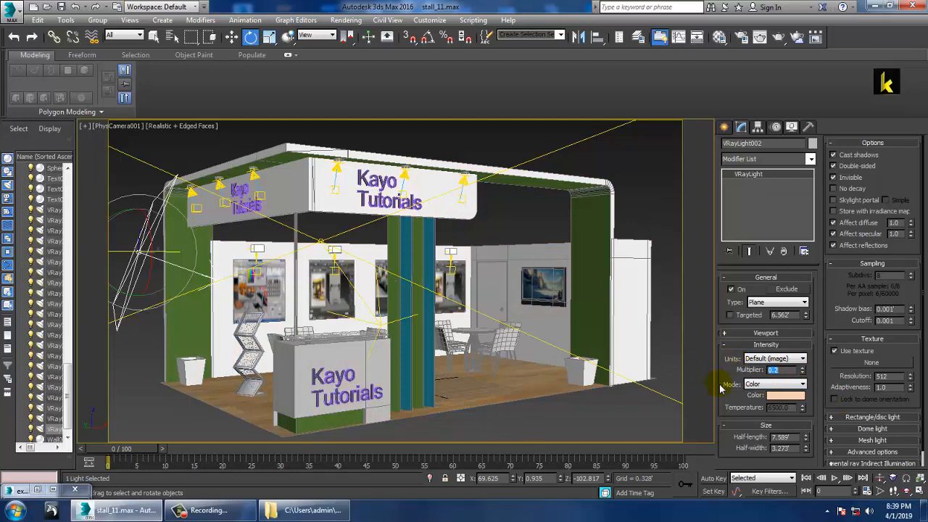
Step: Select the large front plane light and set its multiplier to 4
left_click(656, 390)
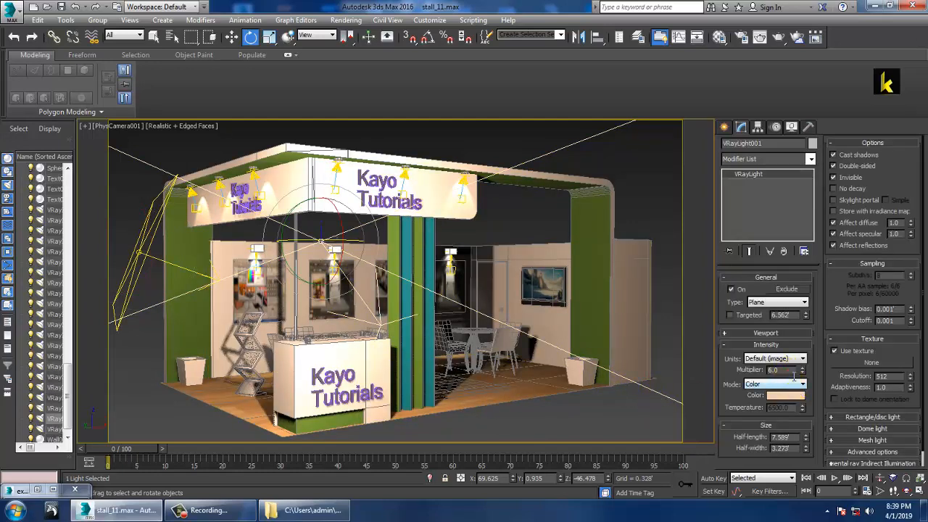
left_click_drag(792, 371, 723, 364)
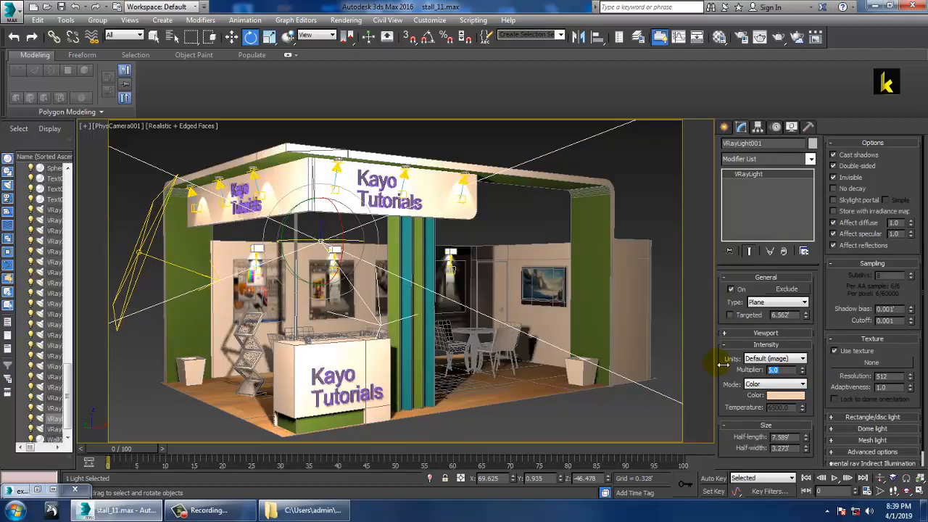
key("Return")
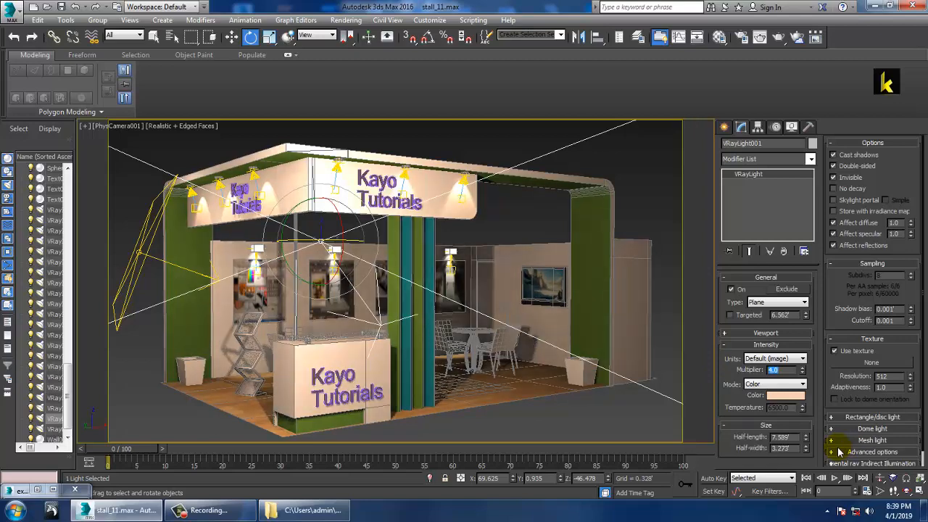
Step: Open Render Setup and bring up the V-Ray image sampler and image filter settings
left_click(344, 20)
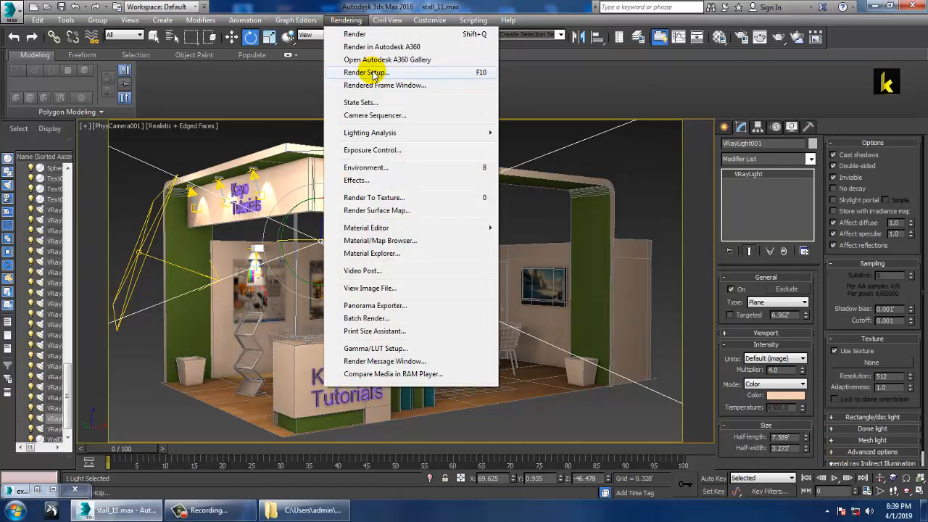
left_click(368, 73)
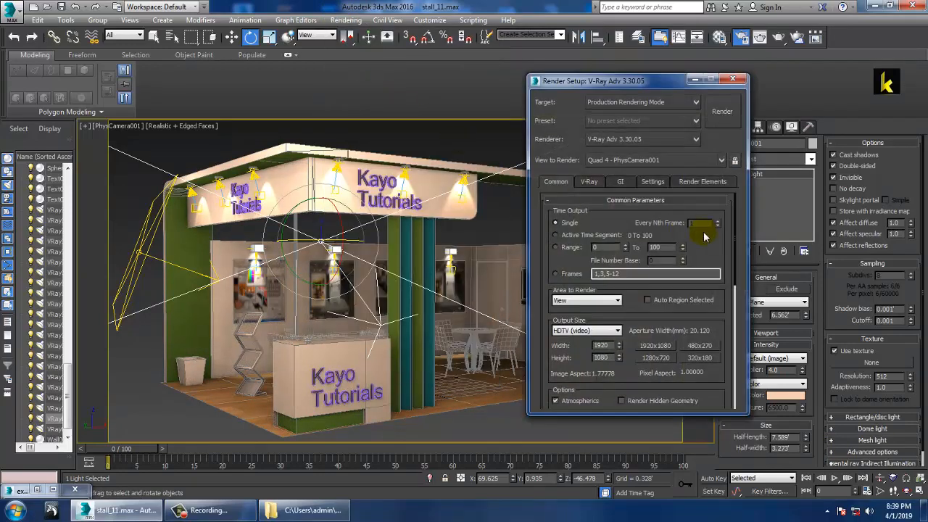
left_click(590, 182)
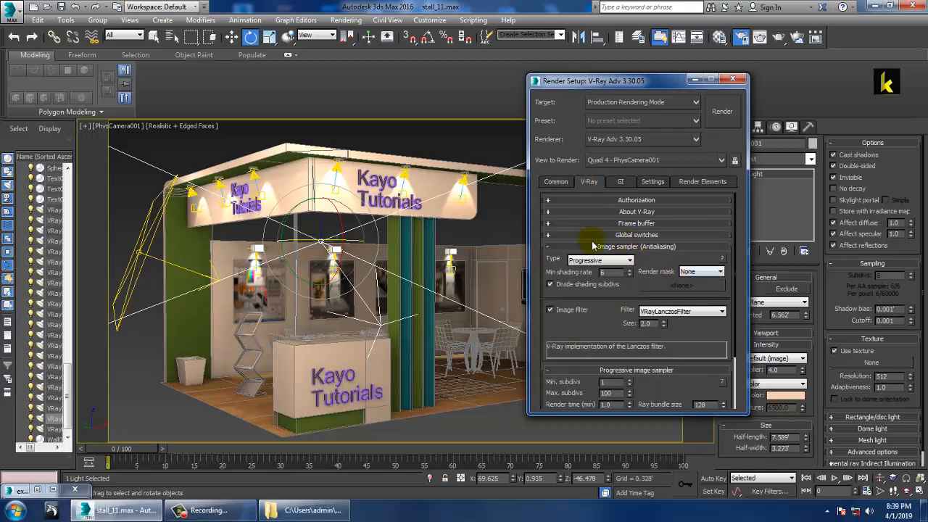
left_click(604, 214)
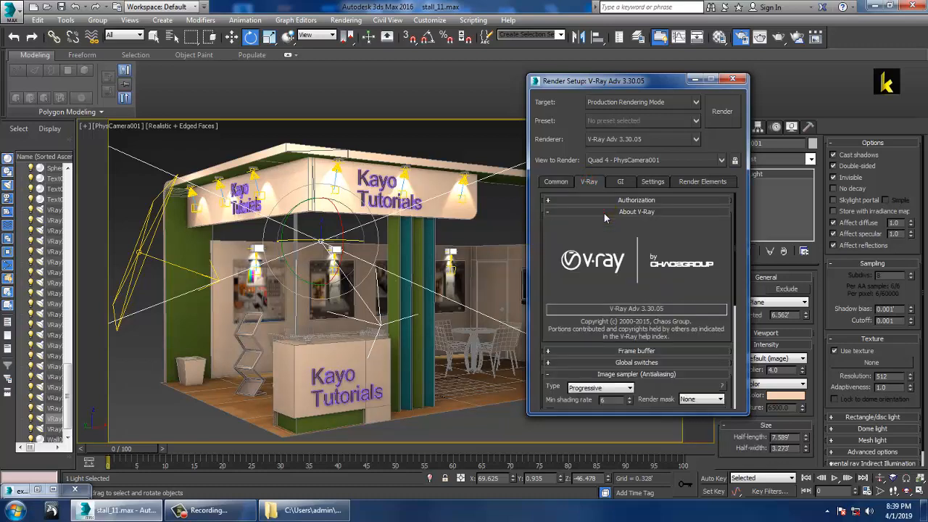
scroll(605, 293, "down", 3)
scroll(628, 343, "down", 2)
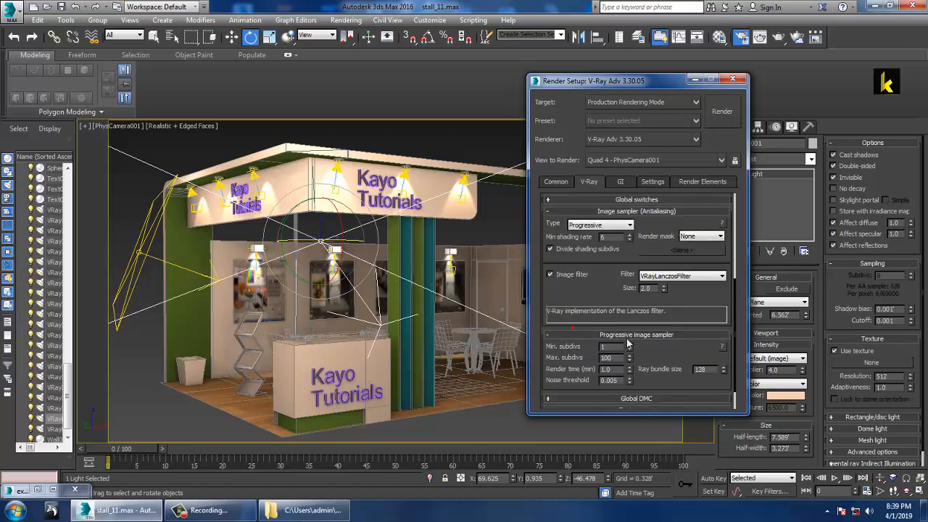
Step: Try the Catmull-Rom image filter and switch back to VRayLanczosFilter
left_click(665, 276)
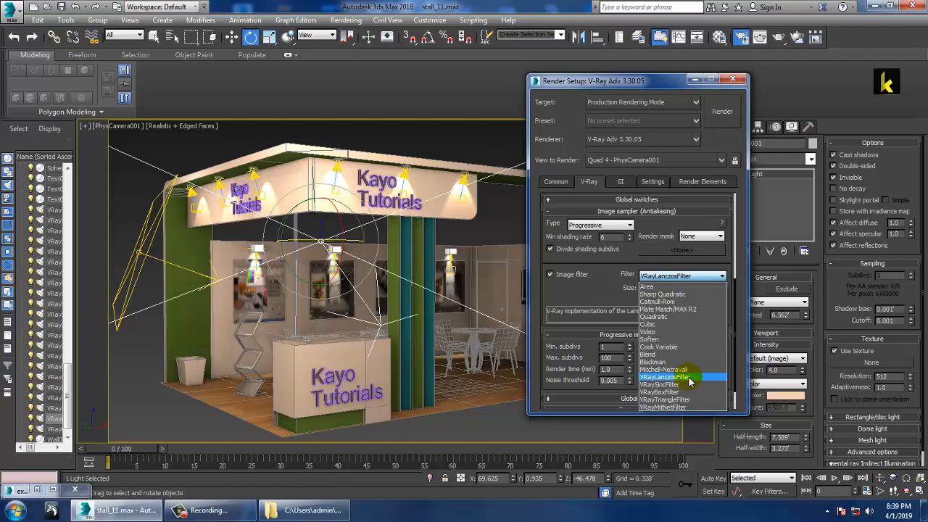
left_click(661, 302)
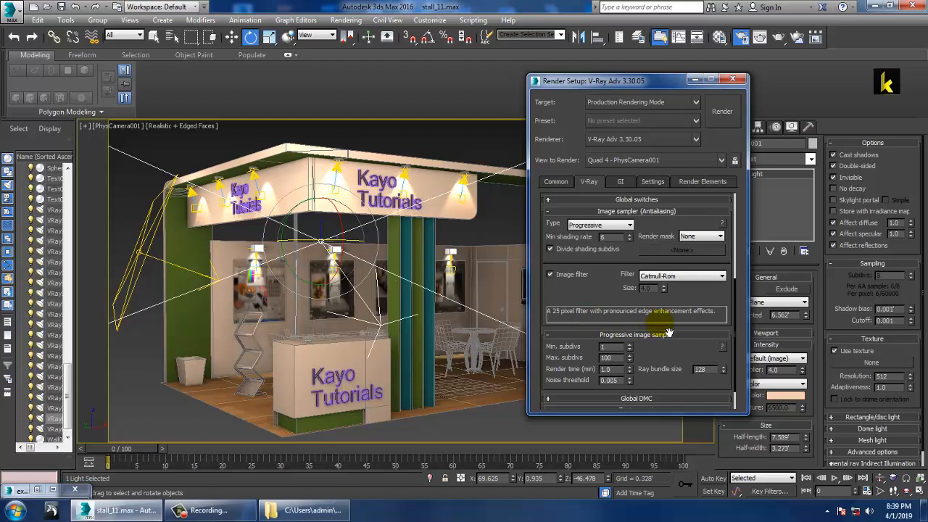
left_click(693, 280)
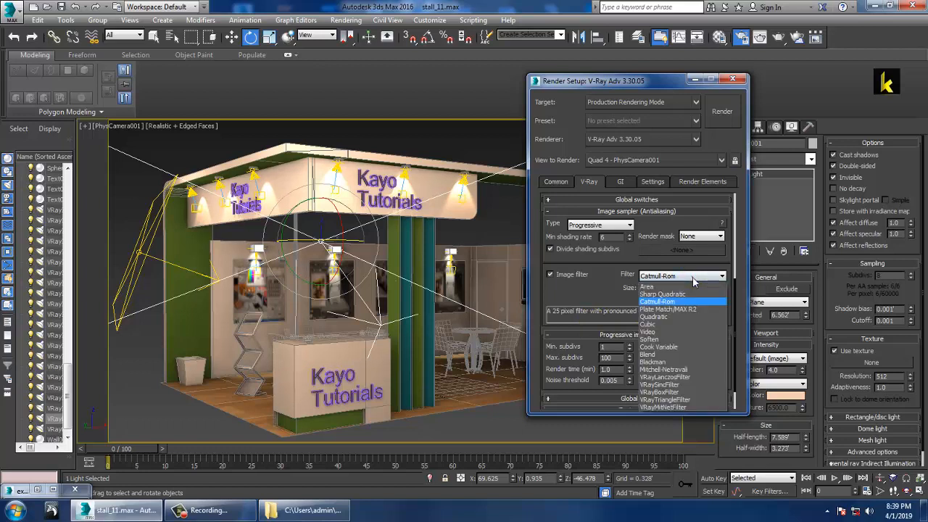
left_click(694, 377)
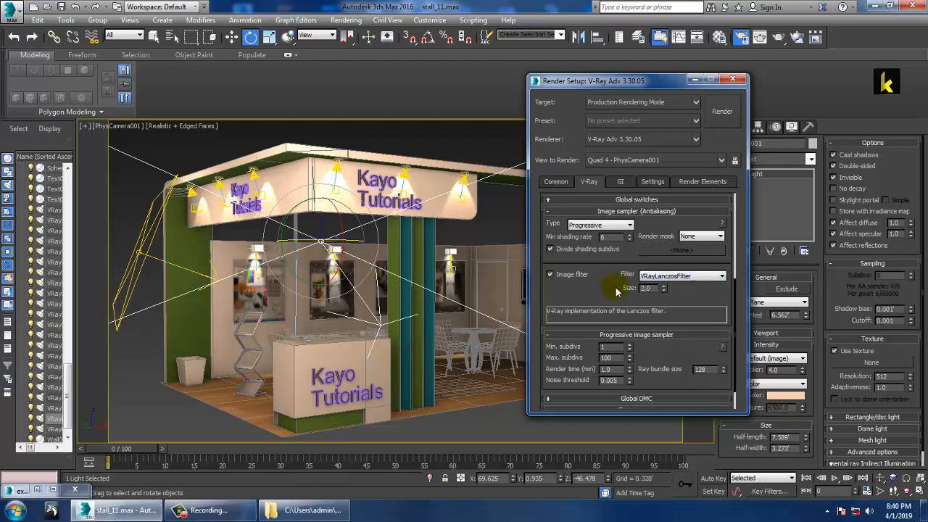
Step: Set the image sampler type to Adaptive subdivision with a min rate of 5 and a max rate of 8, closing the stray browser window
scroll(602, 247, "down", 1)
left_click(597, 218)
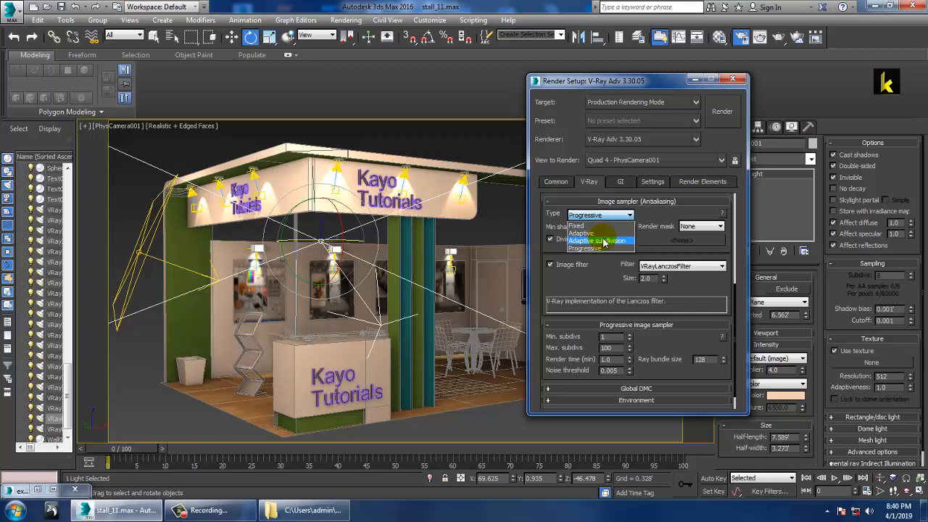
left_click(603, 241)
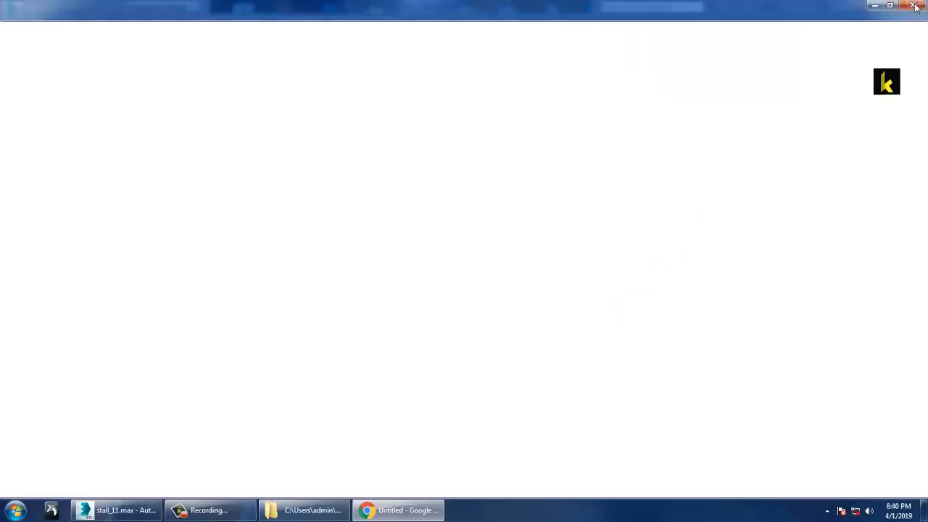
left_click(915, 6)
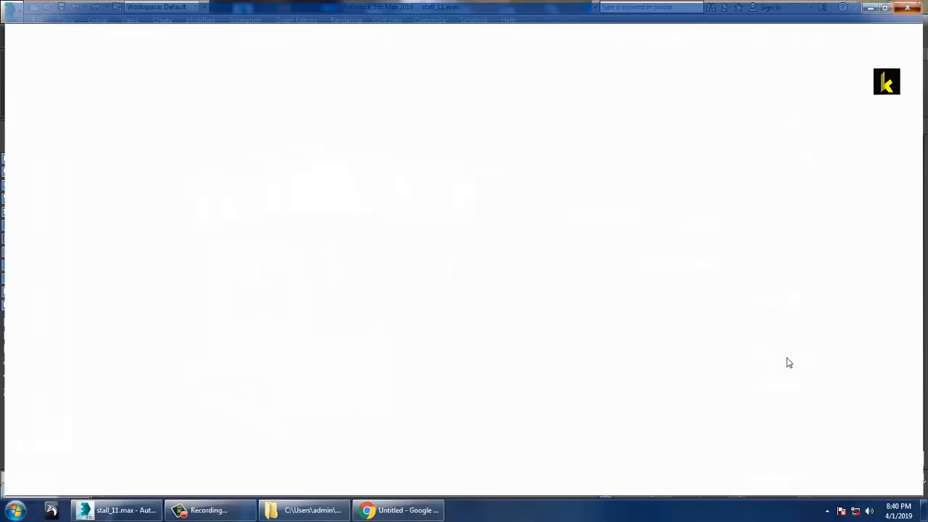
left_click_drag(624, 284, 629, 195)
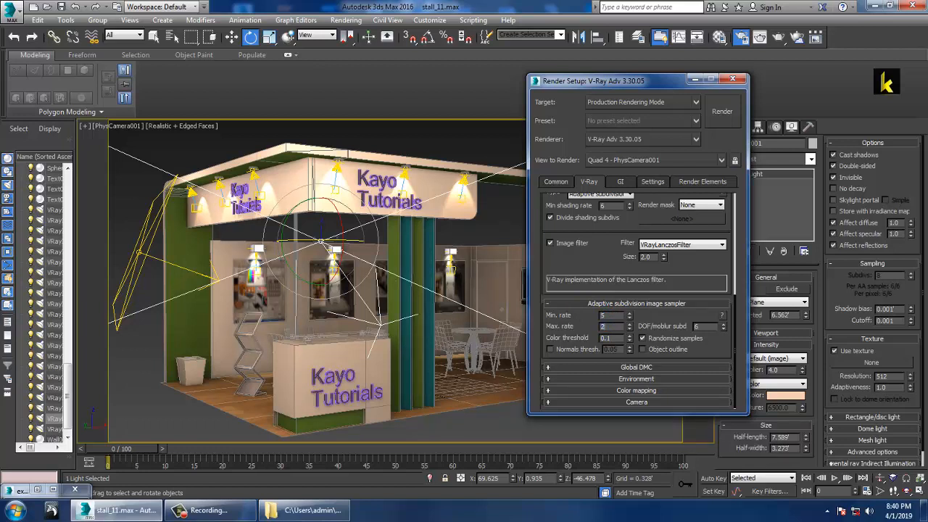
key("Return")
Step: Examine the advanced Global DMC options and return them to default mode
left_click(637, 367)
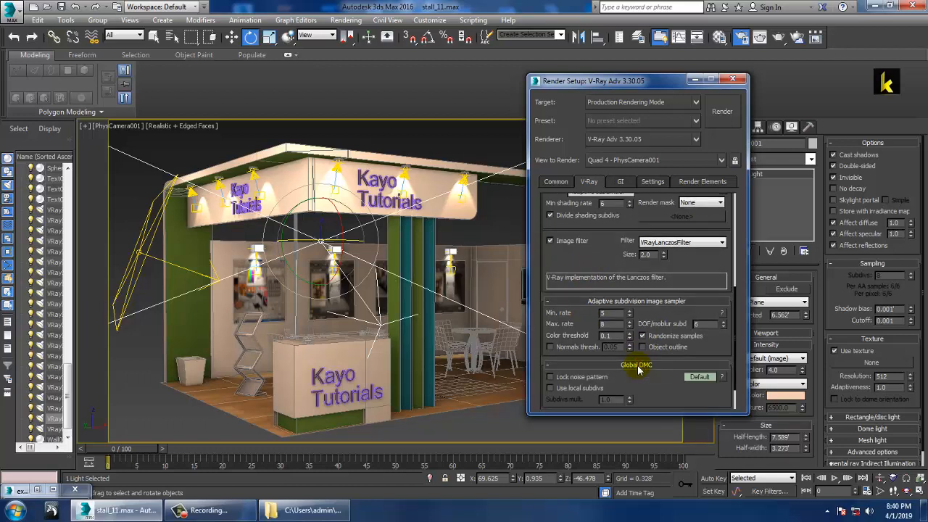
left_click_drag(653, 303, 653, 236)
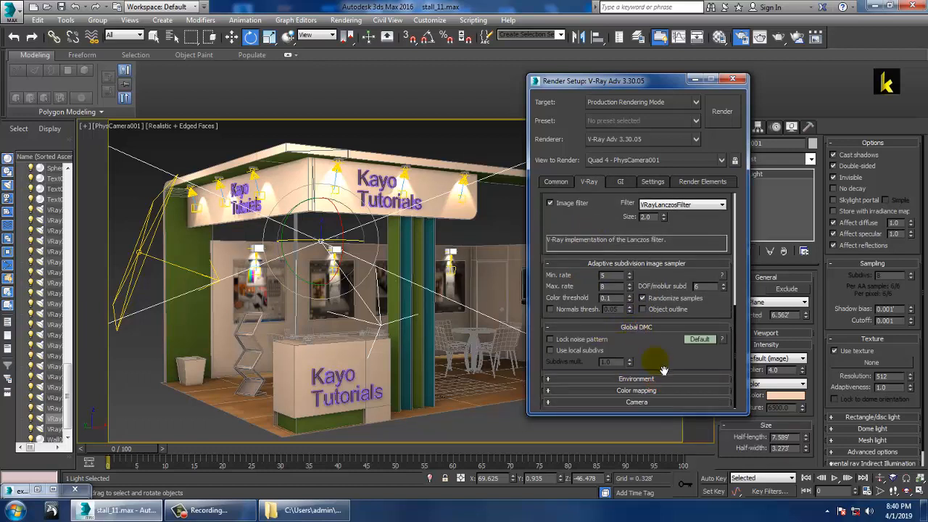
left_click(699, 341)
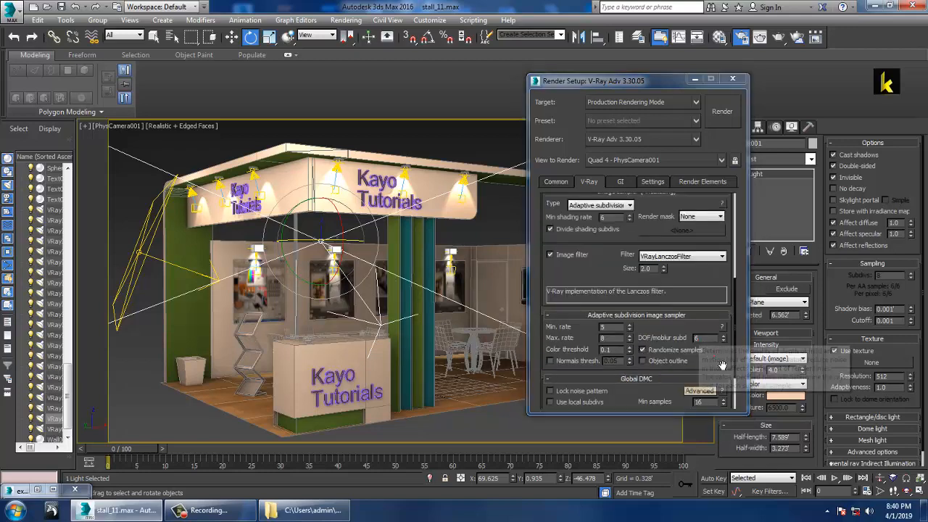
left_click(705, 391)
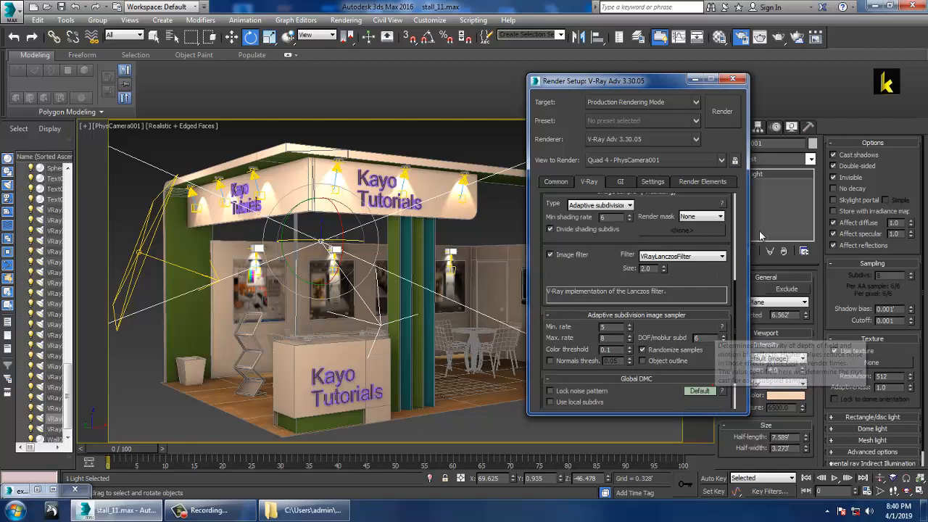
Step: Enable the GI, reflection/refraction and refraction environment overrides in the V-Ray environment settings
scroll(728, 375, "down", 5)
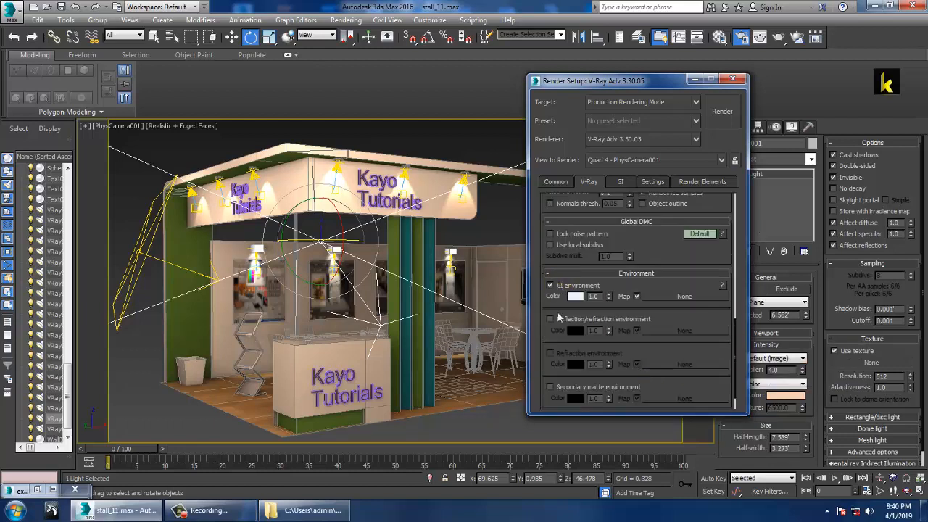
left_click(558, 320)
left_click(557, 354)
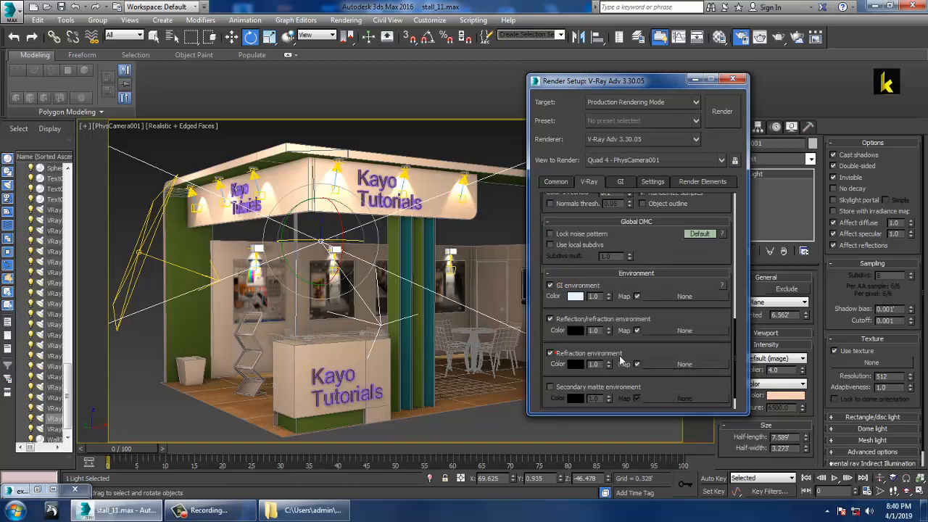
scroll(638, 353, "down", 1)
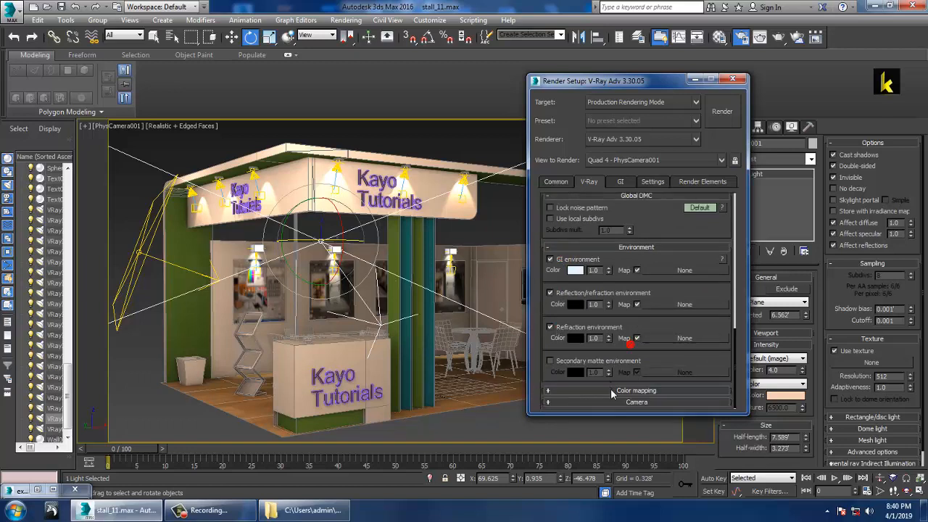
Step: Set the V-Ray color mapping type to Exponential
left_click(611, 390)
left_click(616, 381)
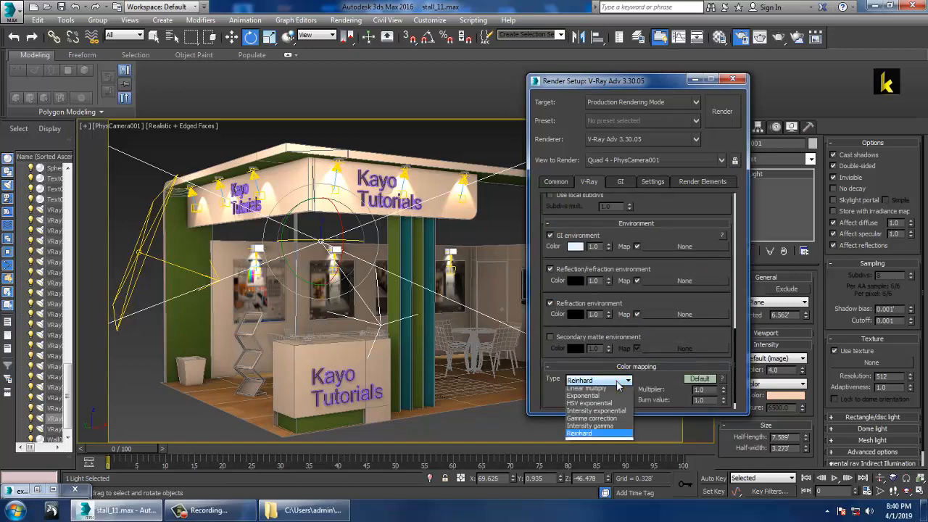
left_click(608, 398)
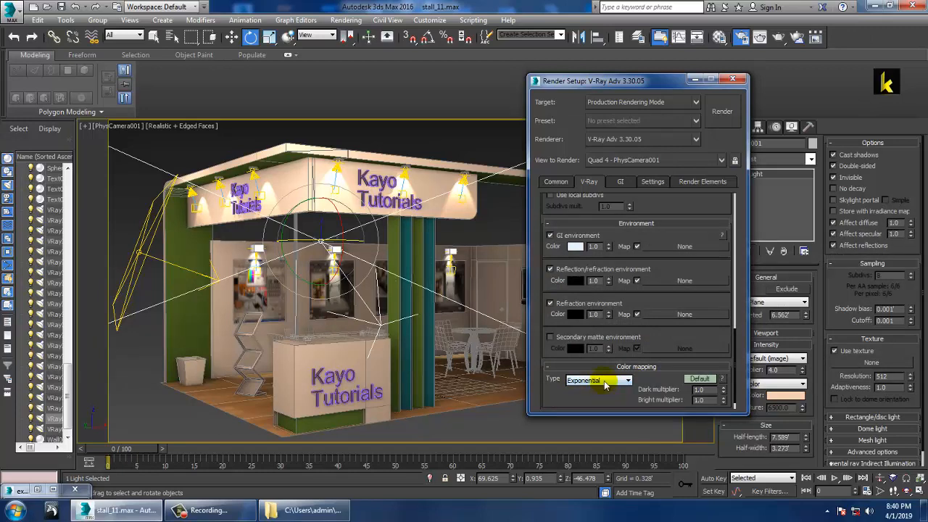
mouse_move(606, 382)
Step: Enable GI with Irradiance map as primary engine and Light cache as secondary engine, and show the advanced global illumination options
left_click(621, 185)
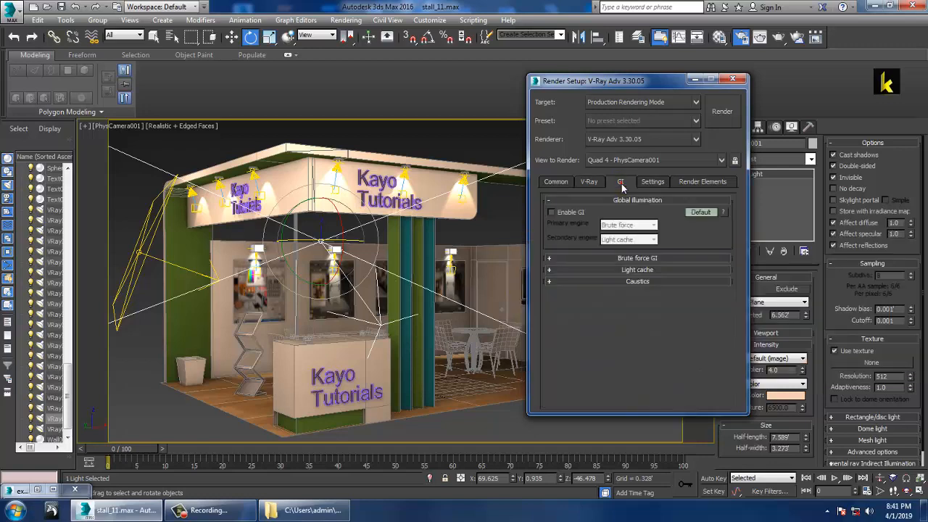
left_click(558, 212)
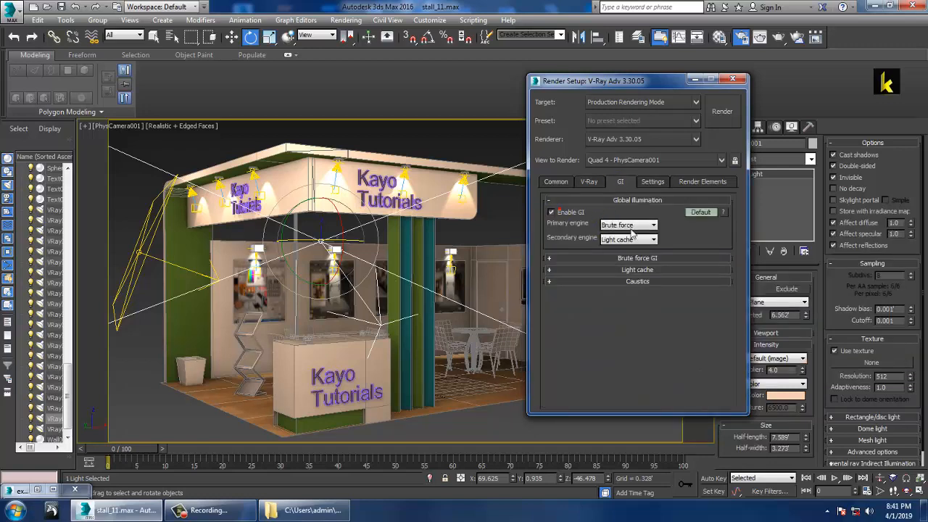
left_click(632, 226)
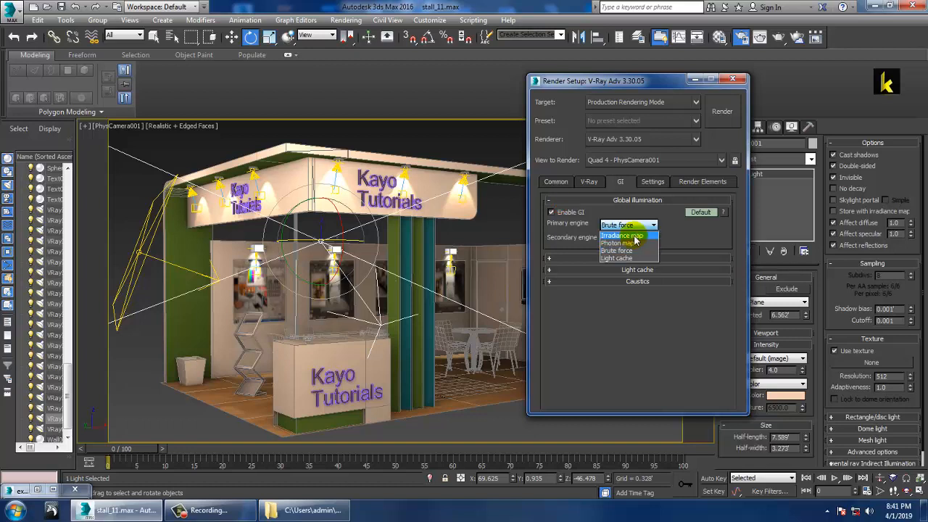
left_click(635, 241)
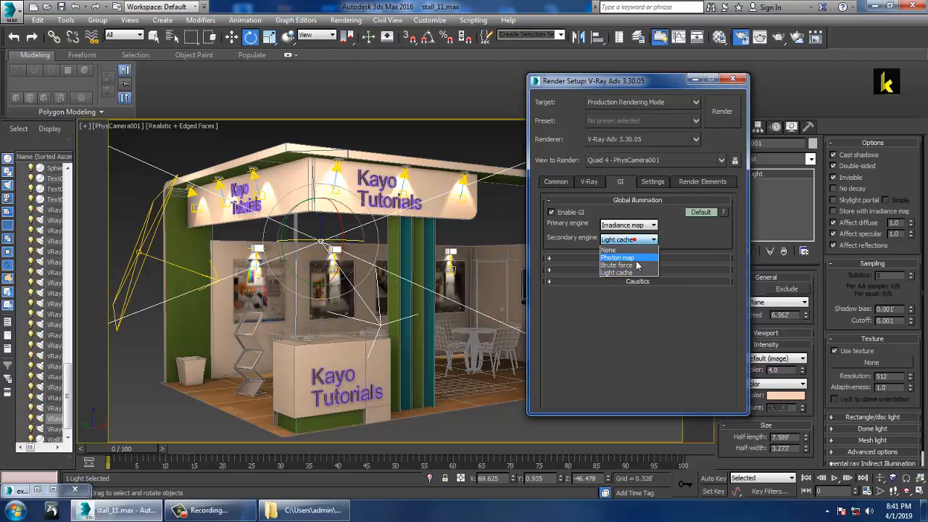
left_click(637, 273)
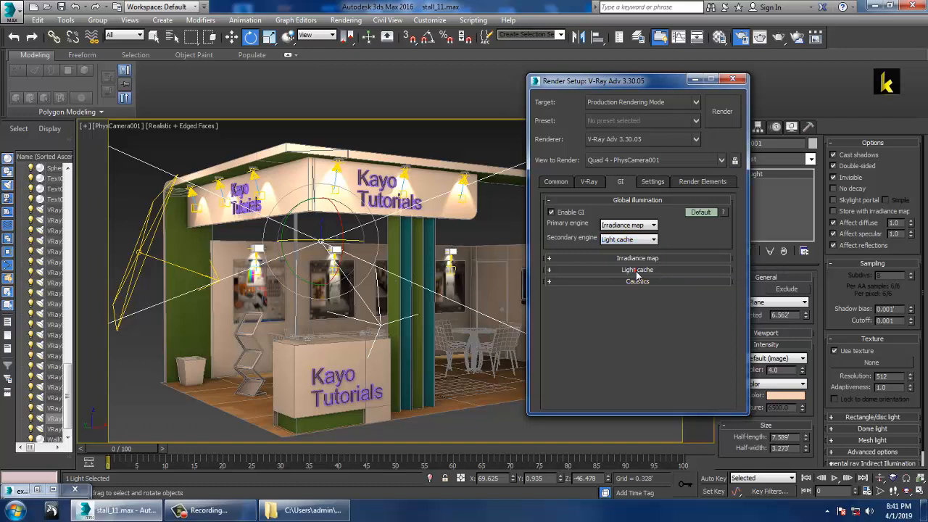
left_click(701, 212)
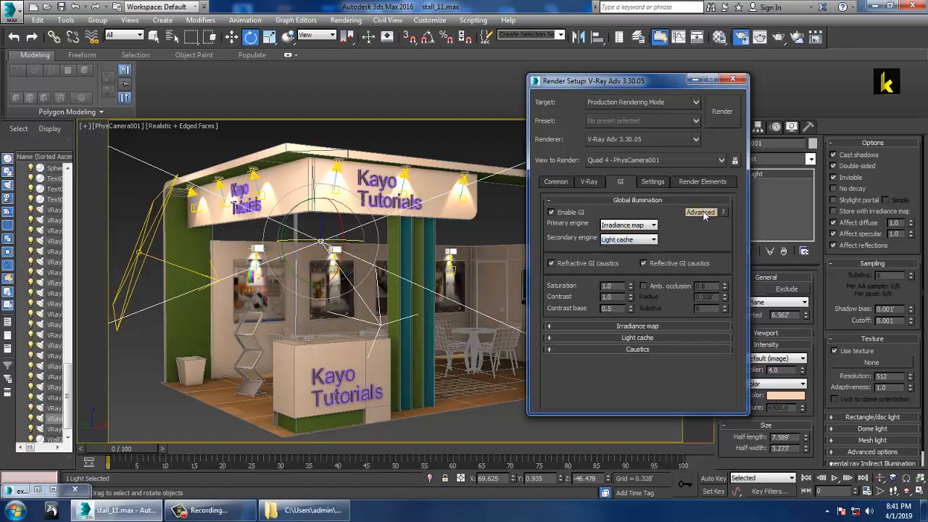
Step: Set the irradiance map preset to Medium with 150 subdivs and 50 interpolation samples
left_click(621, 327)
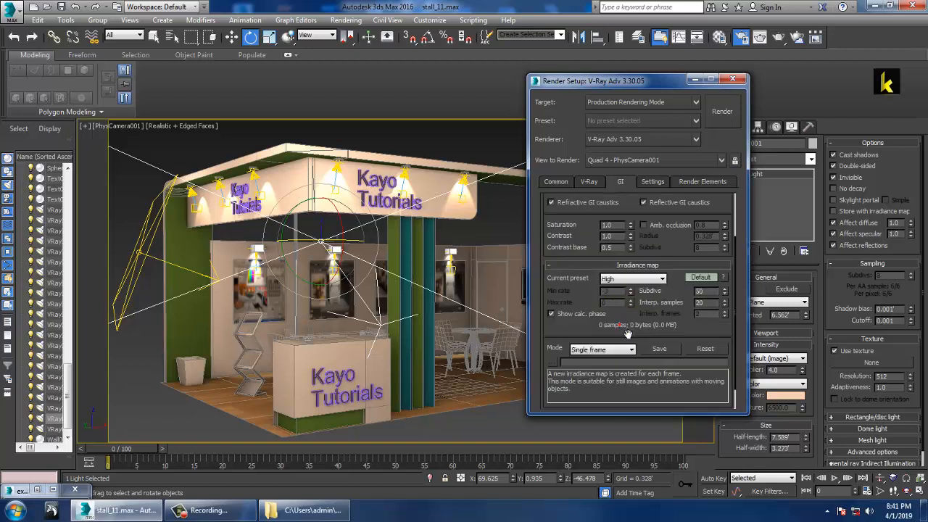
left_click(647, 281)
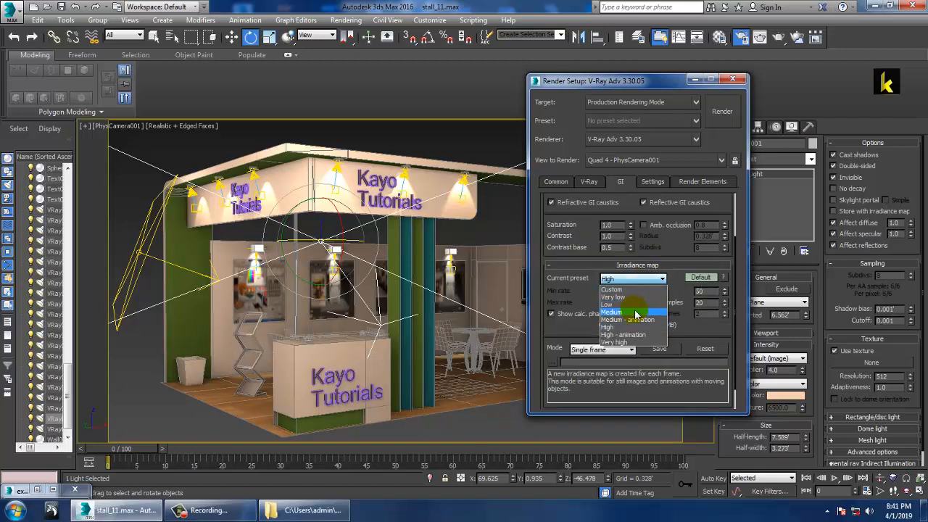
left_click(636, 312)
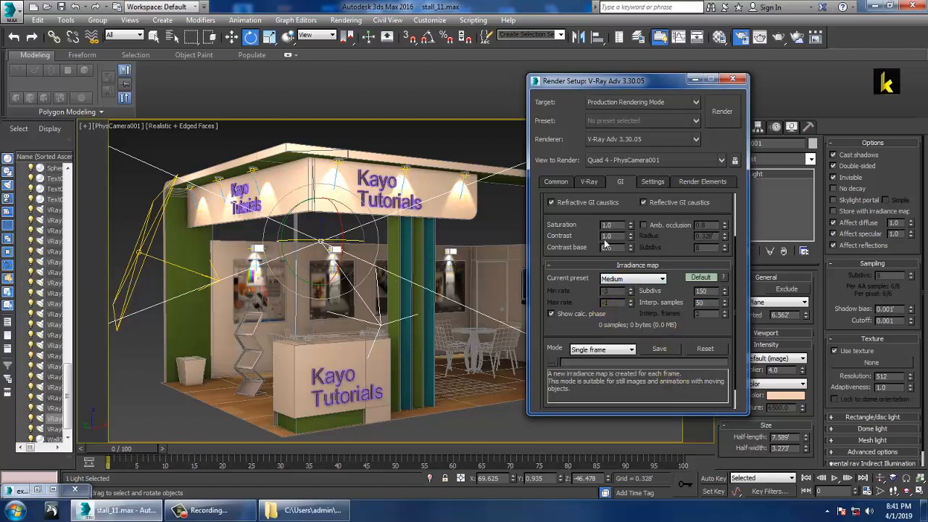
left_click_drag(594, 244, 594, 216)
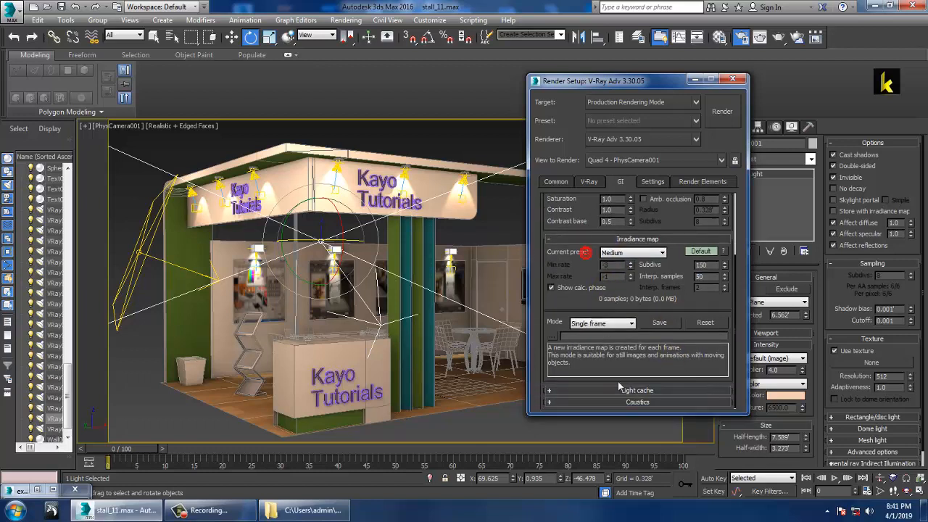
scroll(641, 217, "up", 4)
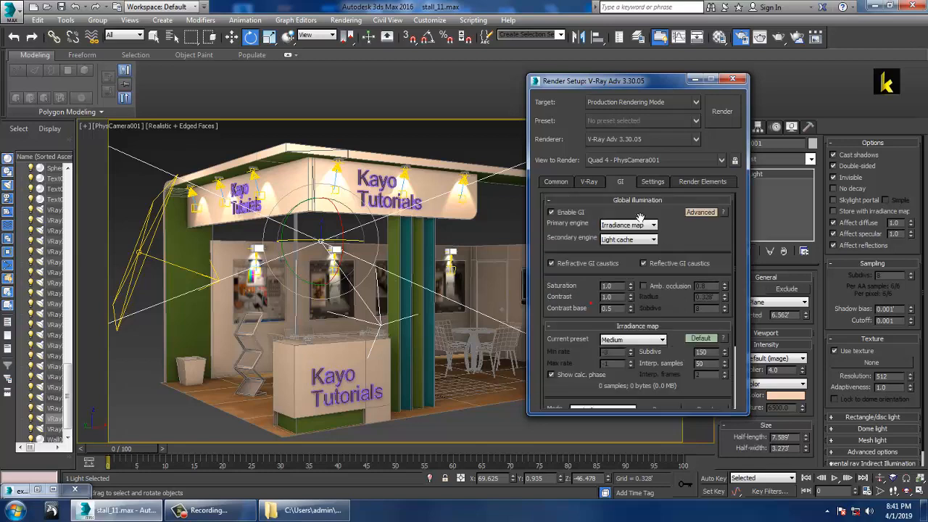
Step: Set the render bucket sequence to Triangulation and close Render Setup
left_click(649, 182)
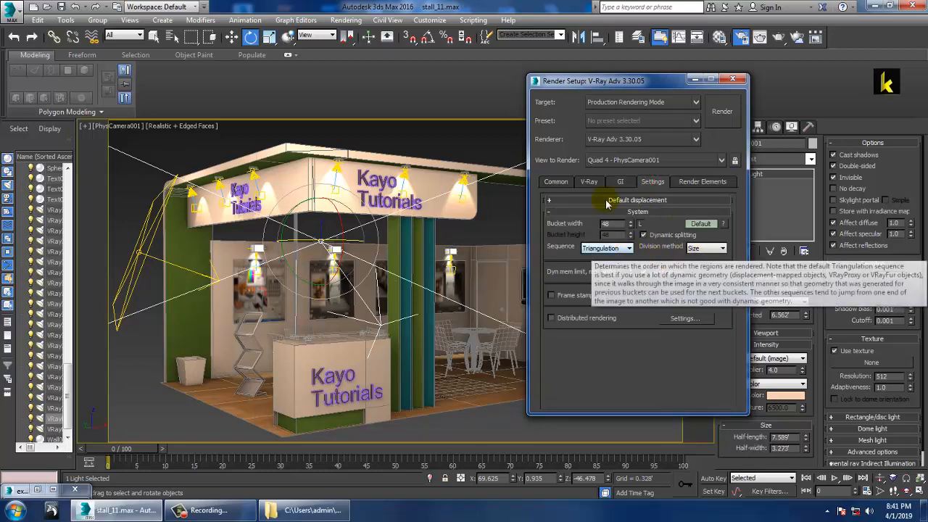
left_click(589, 182)
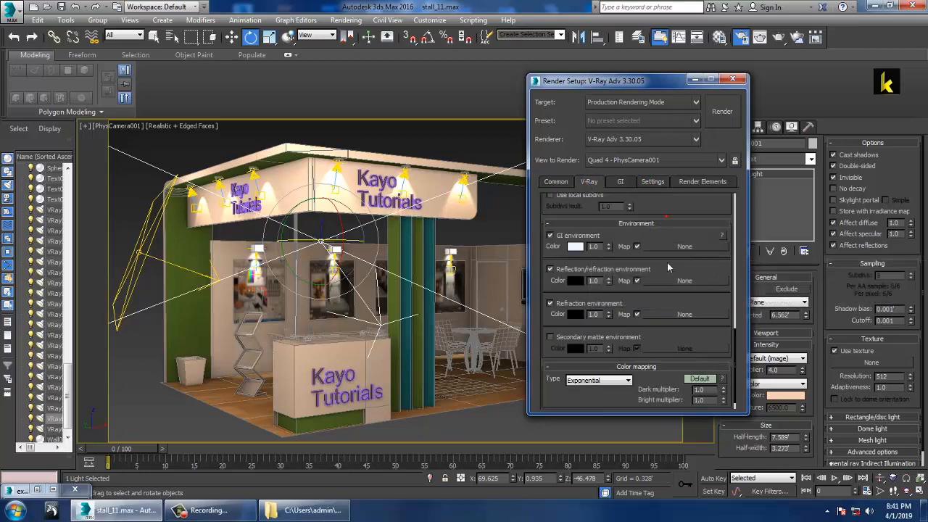
left_click(734, 82)
Step: Move the camera closer to the stall, start a test render, cancel it and close the frame buffer
scroll(423, 341, "up", 5)
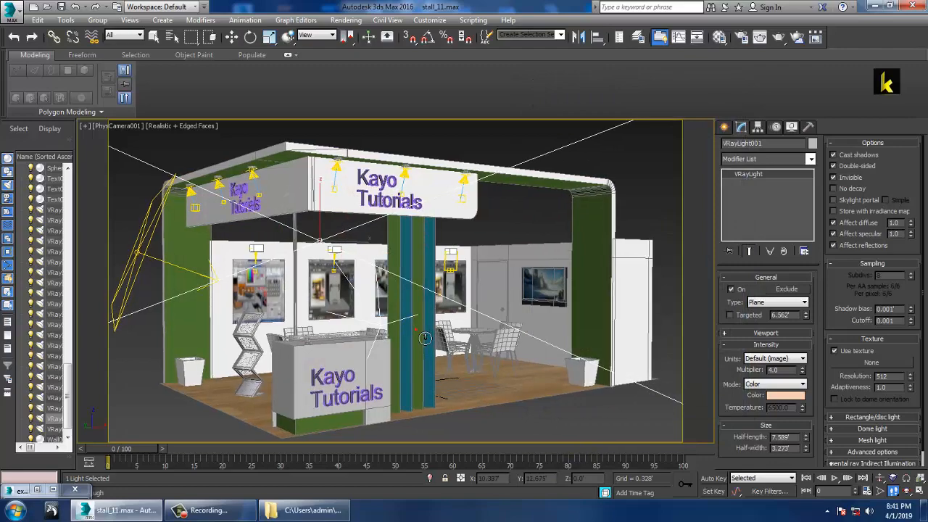
scroll(425, 338, "up", 5)
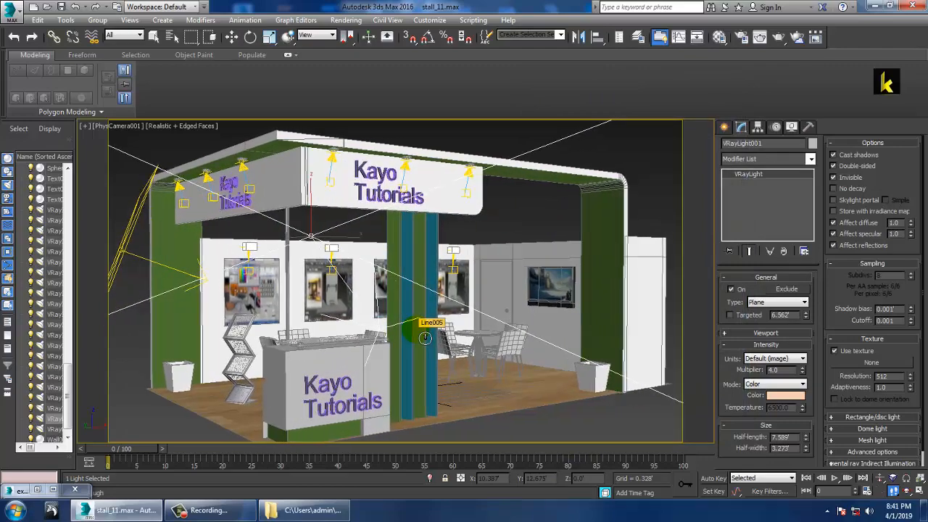
left_click(347, 20)
left_click(369, 42)
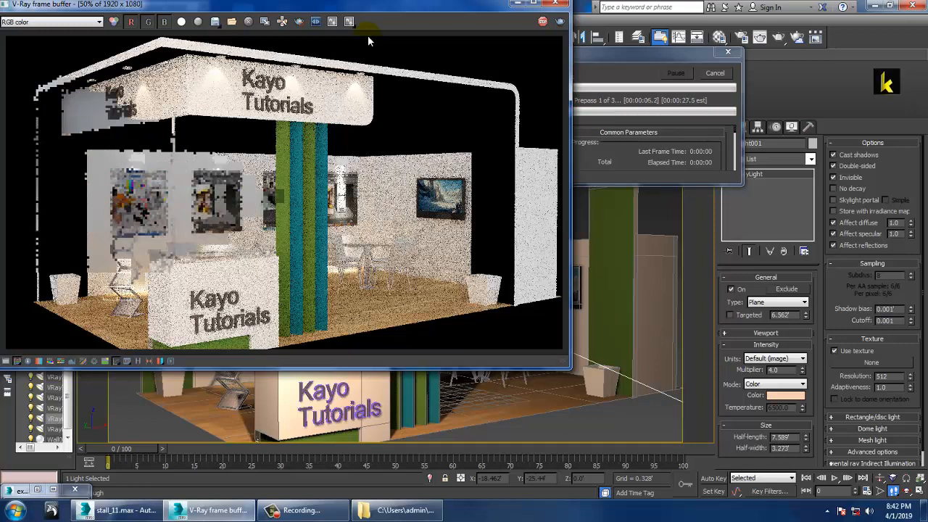
left_click(713, 73)
left_click(557, 3)
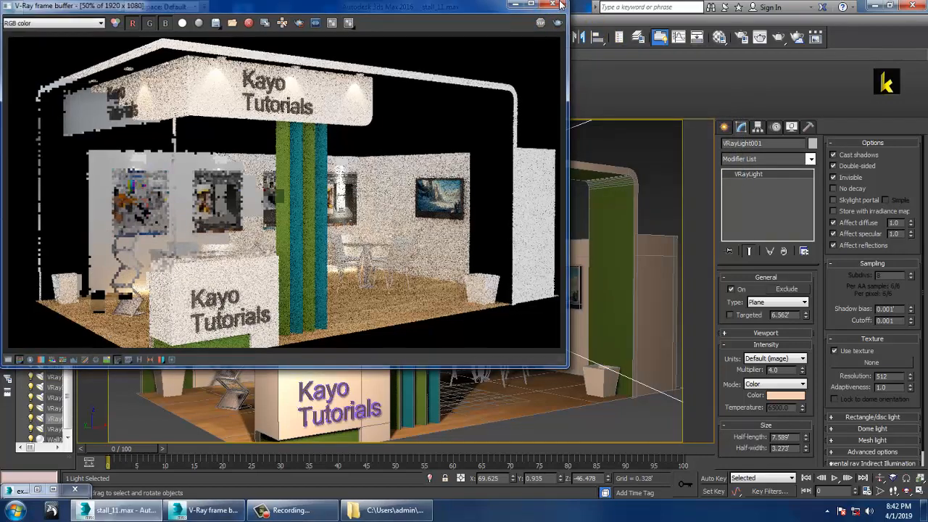
Step: Select the stall's outer frame and choose the unused 16 - Default sample slot in the Material Editor
left_click(610, 232)
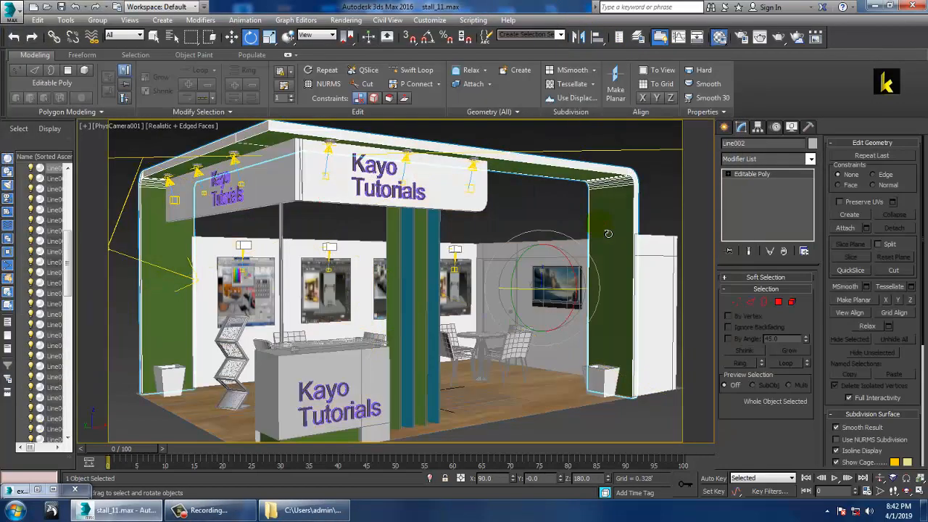
key("m")
left_click(317, 214)
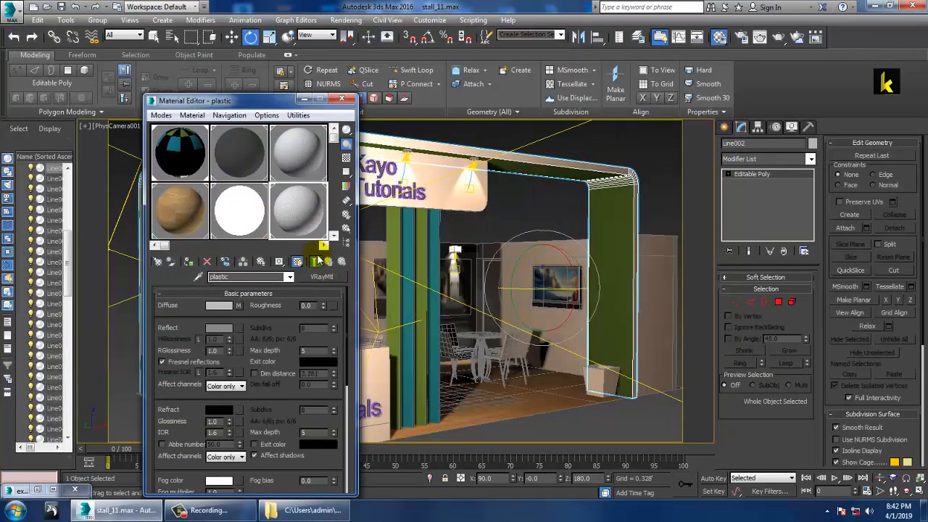
left_click(323, 245)
left_click(324, 245)
left_click(323, 245)
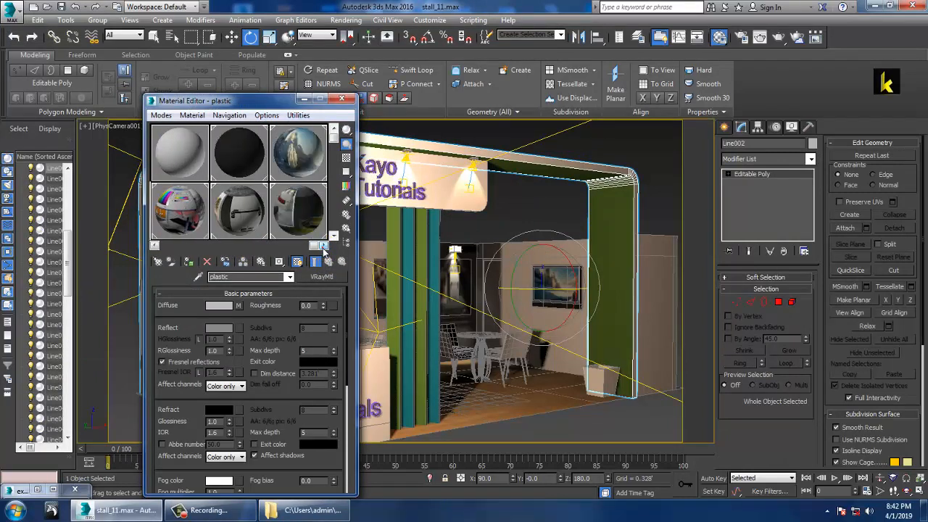
left_click(334, 236)
left_click(183, 155)
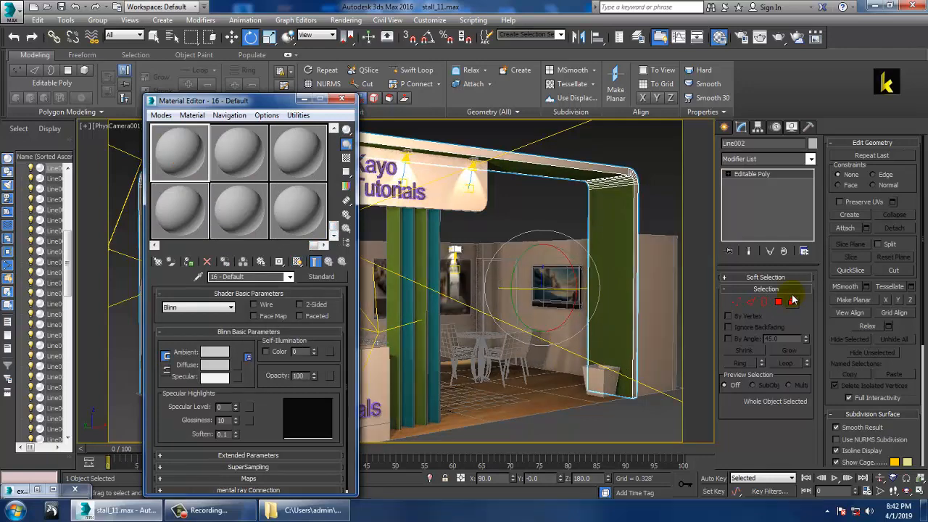
Step: Select the inner face polygon of the outer frame's right post and switch to the perspective view
left_click(778, 302)
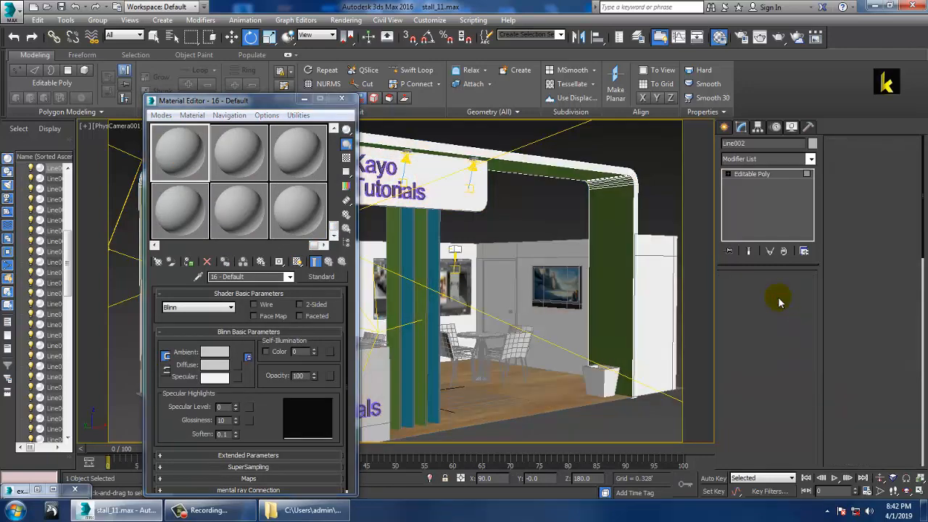
left_click(634, 259)
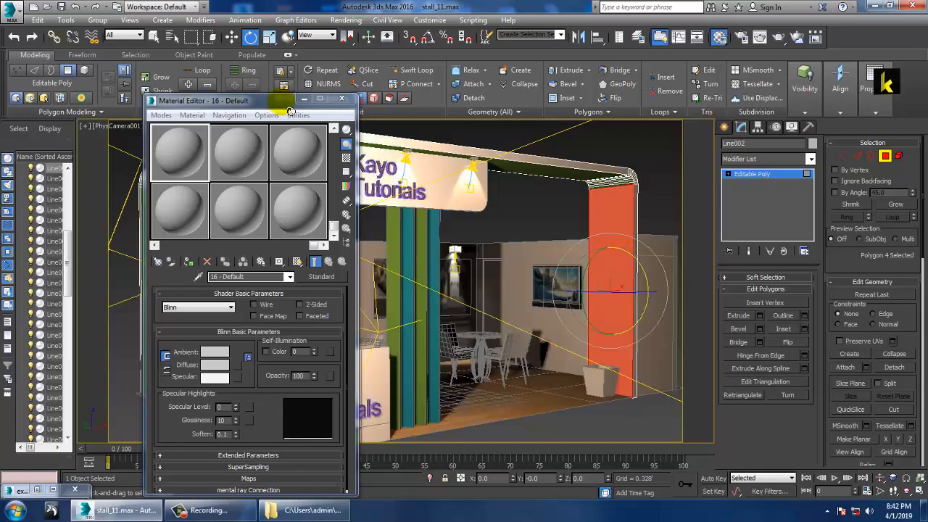
left_click(342, 99)
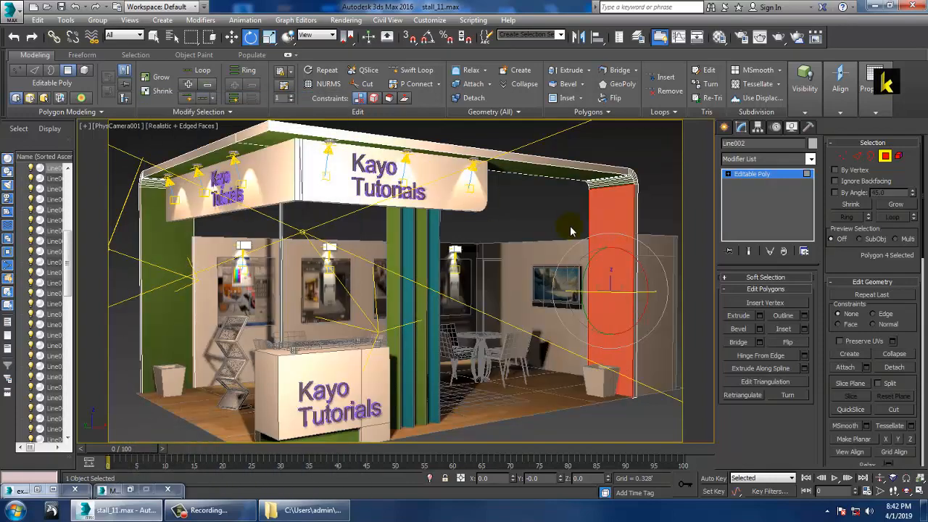
key("p")
scroll(555, 213, "up", 10)
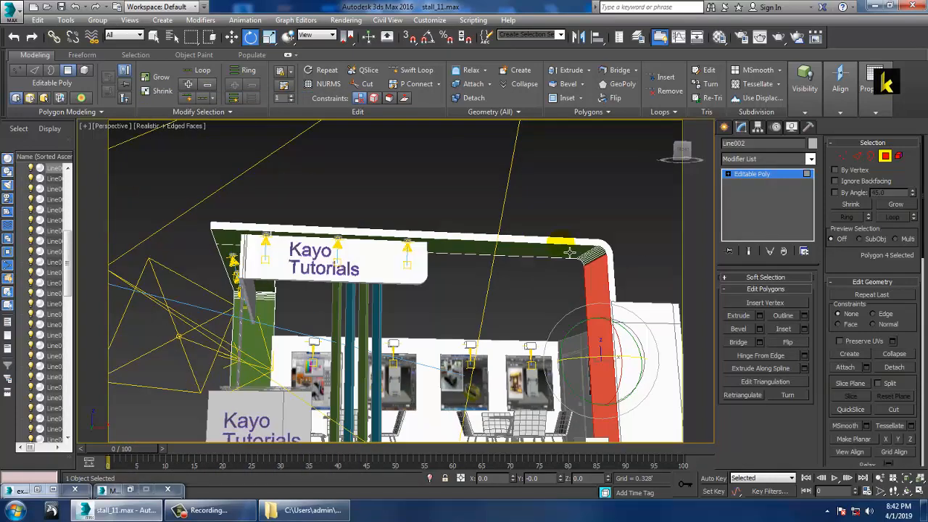
scroll(548, 233, "down", 4)
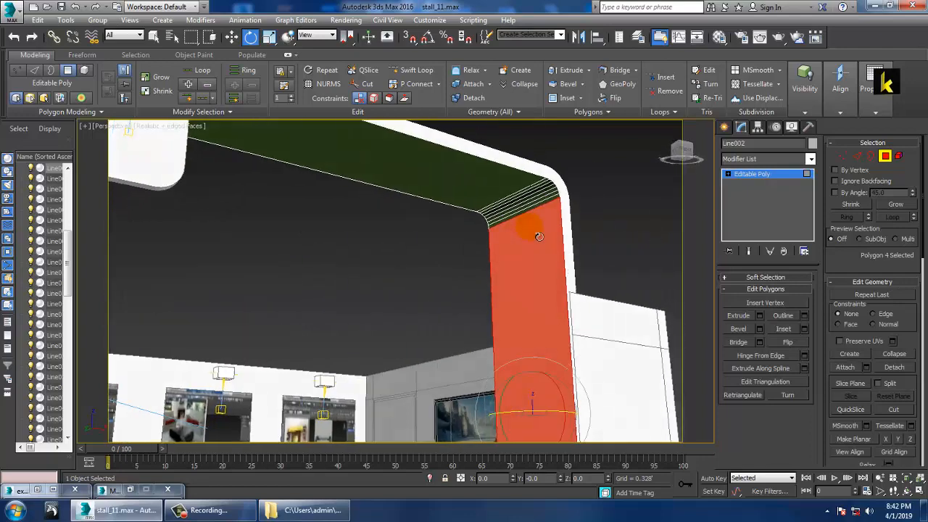
scroll(548, 250, "up", 3)
Step: Add the rounded corner's inner polygons above the right post and the adjoining front ceiling polygon to the selection
left_click(456, 176, "ctrl")
left_click(447, 170, "ctrl")
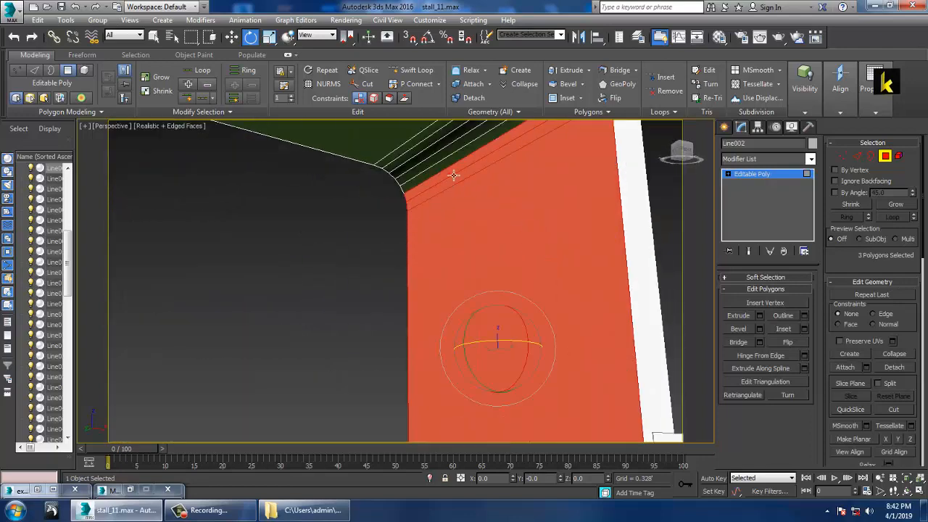
left_click(444, 165, "ctrl")
left_click(433, 160, "ctrl")
left_click(428, 159, "ctrl")
left_click(417, 156, "ctrl")
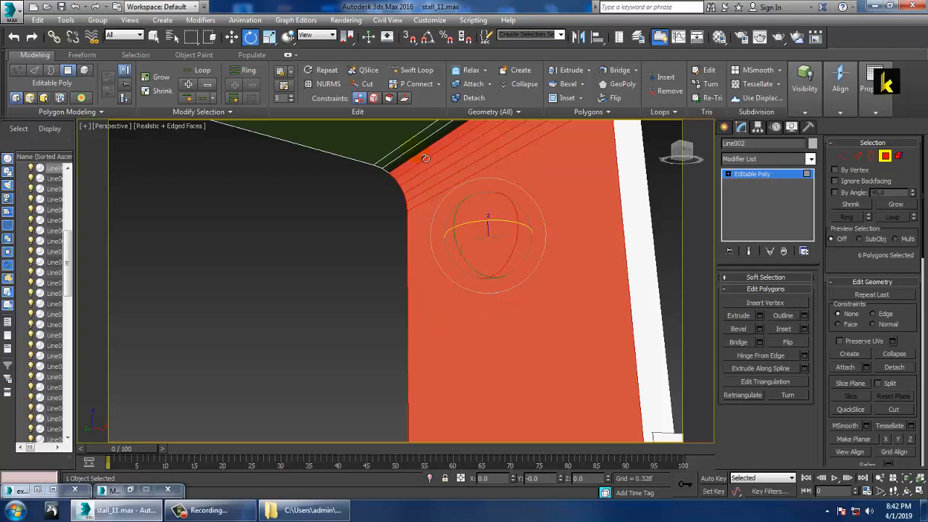
left_click(422, 156, "ctrl")
left_click(414, 153, "ctrl")
left_click(395, 147, "ctrl")
scroll(396, 151, "down", 3)
middle_click_drag(395, 166, 623, 324)
scroll(316, 241, "down", 4)
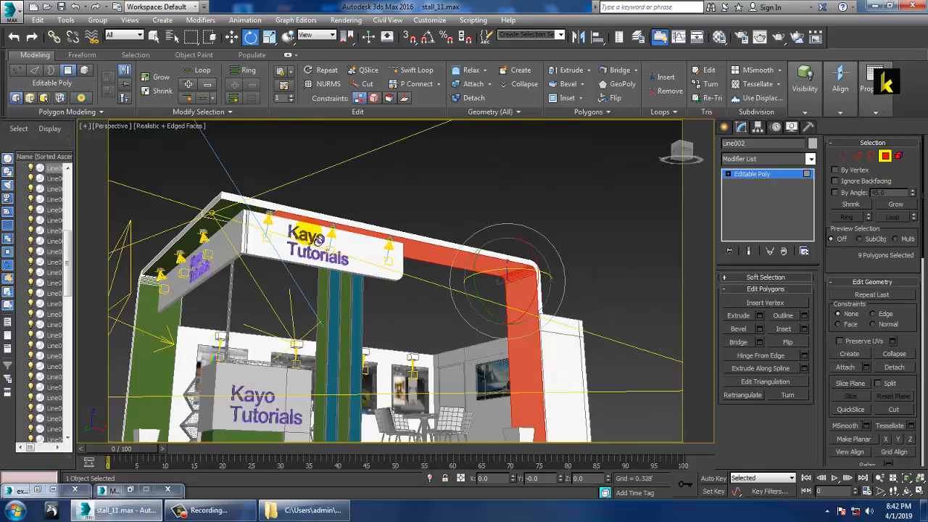
Step: Add the remaining ceiling polygons on the frame's underside, around the front corner and along the left side, to the selection
middle_click_drag(317, 241, 406, 247)
scroll(390, 252, "up", 4)
left_click(269, 193, "ctrl")
left_click(245, 218, "ctrl")
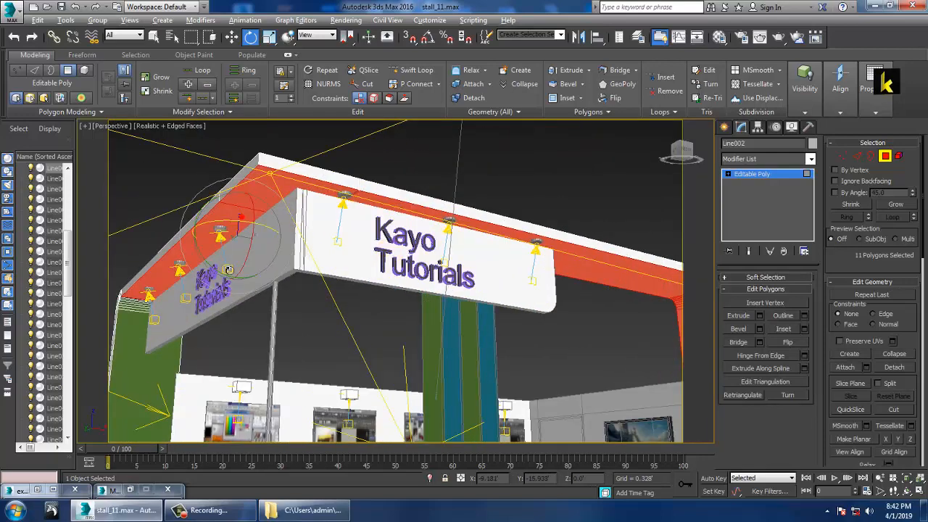
Step: Add the left post's inner face and all polygons of its rounded corner to the selection
middle_click_drag(228, 270, 296, 276, "alt")
scroll(348, 303, "up", 5)
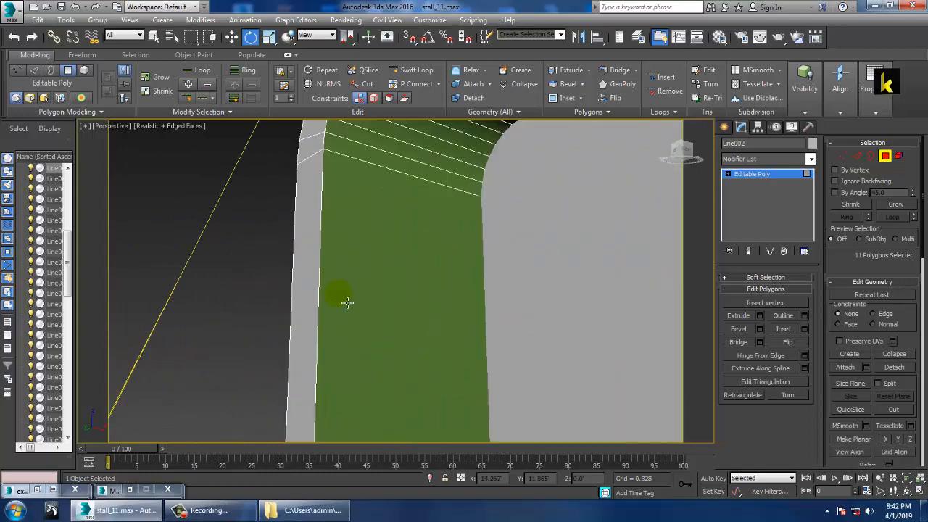
left_click(348, 215, "ctrl")
left_click(381, 155, "ctrl")
left_click(404, 149, "ctrl")
middle_click_drag(404, 149, 422, 203, "alt")
left_click(322, 286, "ctrl")
left_click(325, 278, "ctrl")
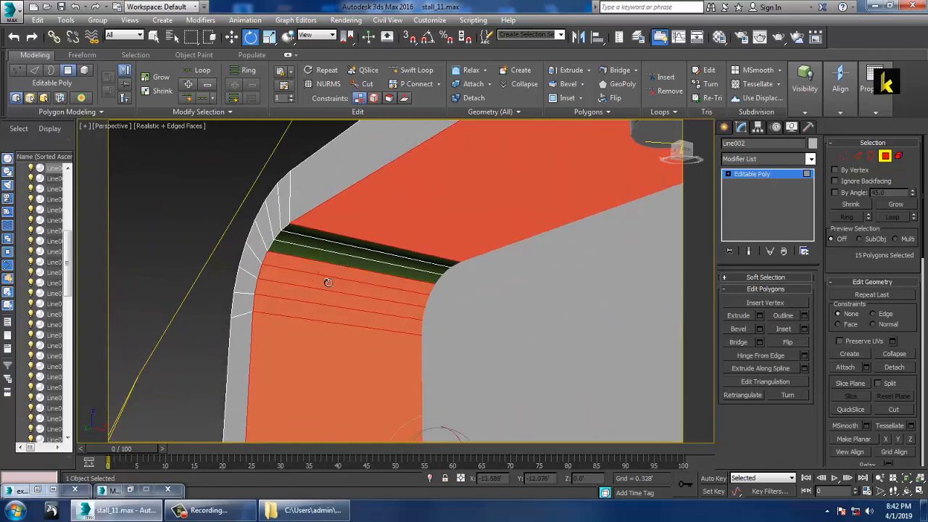
left_click(336, 265, "ctrl")
left_click(343, 257, "ctrl")
left_click(349, 249, "ctrl")
scroll(394, 276, "down", 6)
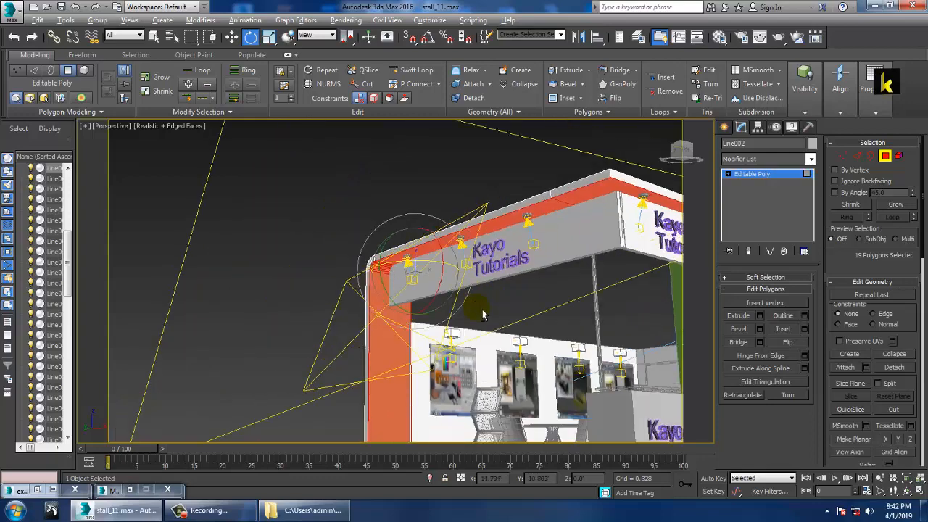
middle_click_drag(482, 309, 415, 314)
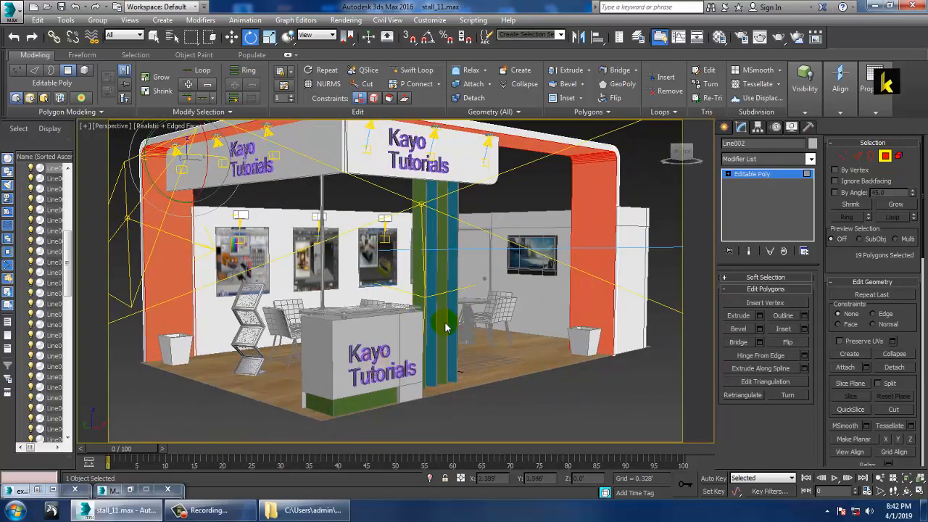
Step: Change the unused material 23 - Default to VRayMtl
key("m")
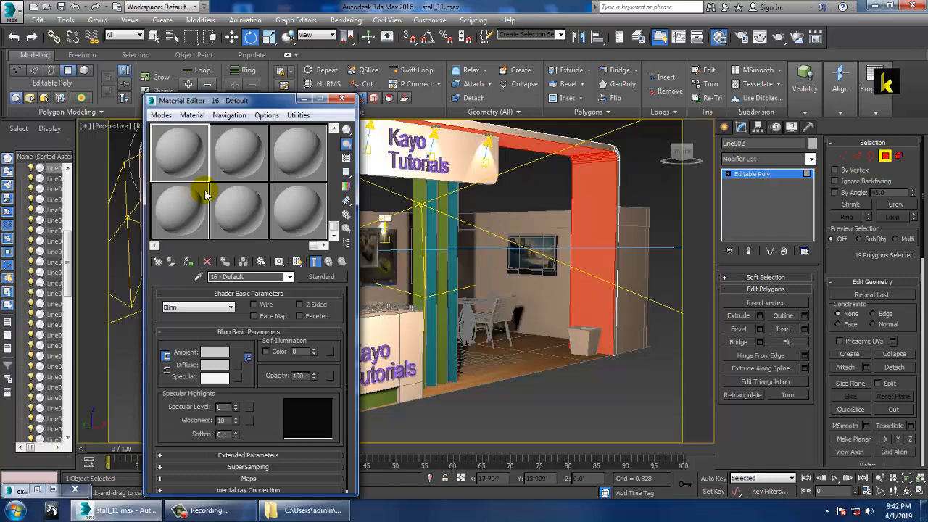
left_click(244, 217)
left_click(324, 277)
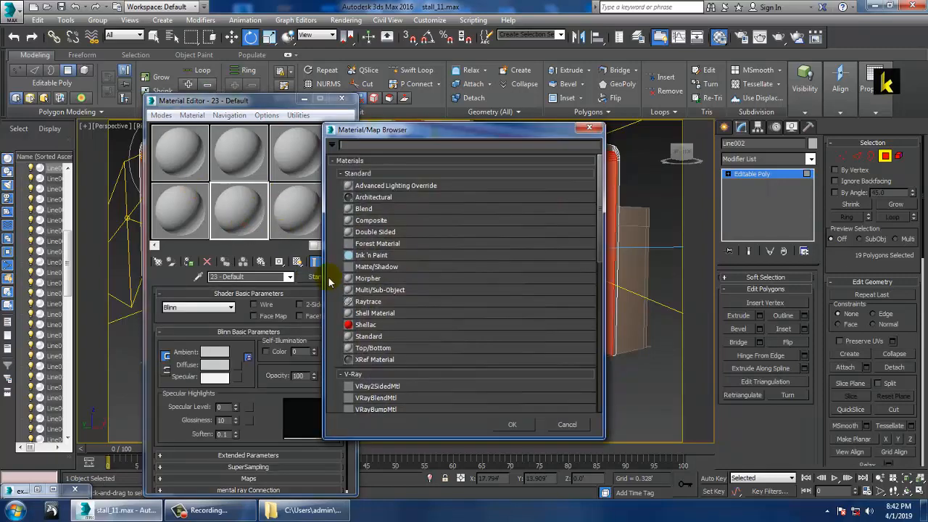
scroll(377, 402, "down", 4)
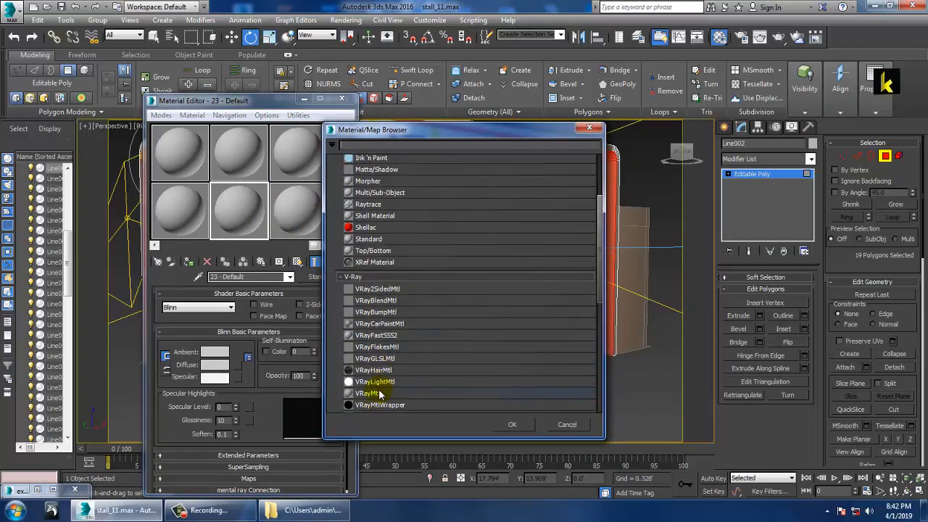
double_click(378, 395)
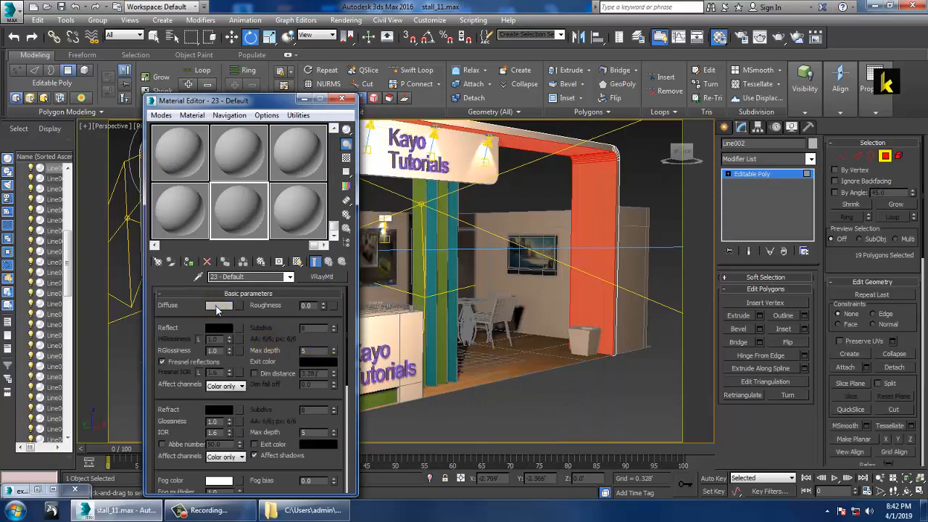
Step: Set the material's diffuse colour by sampling the column's green stripe and assign it to the selected frame polygons
left_click(218, 306)
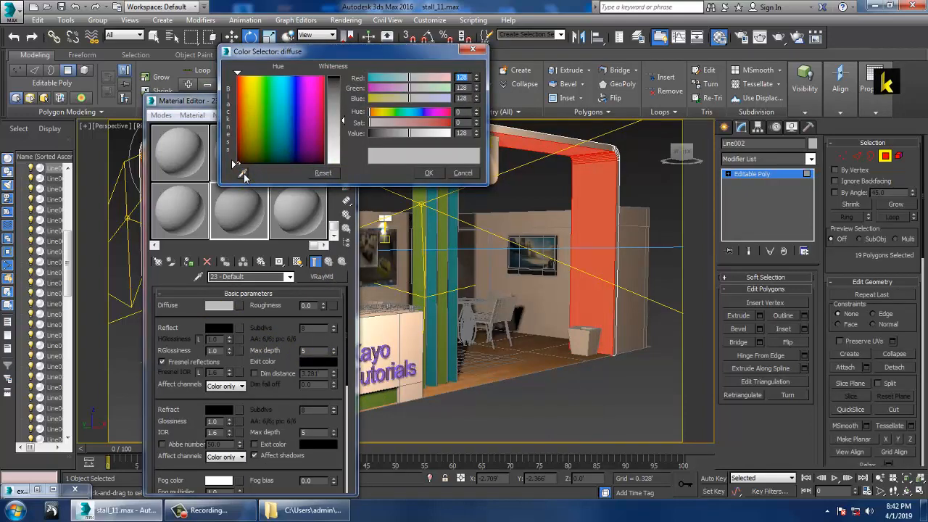
left_click(446, 316)
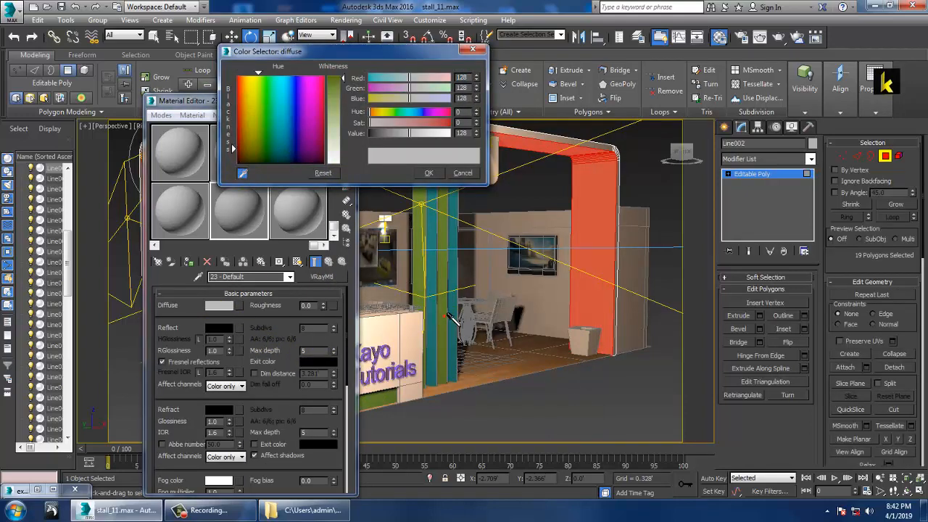
left_click(432, 173)
left_click(187, 261)
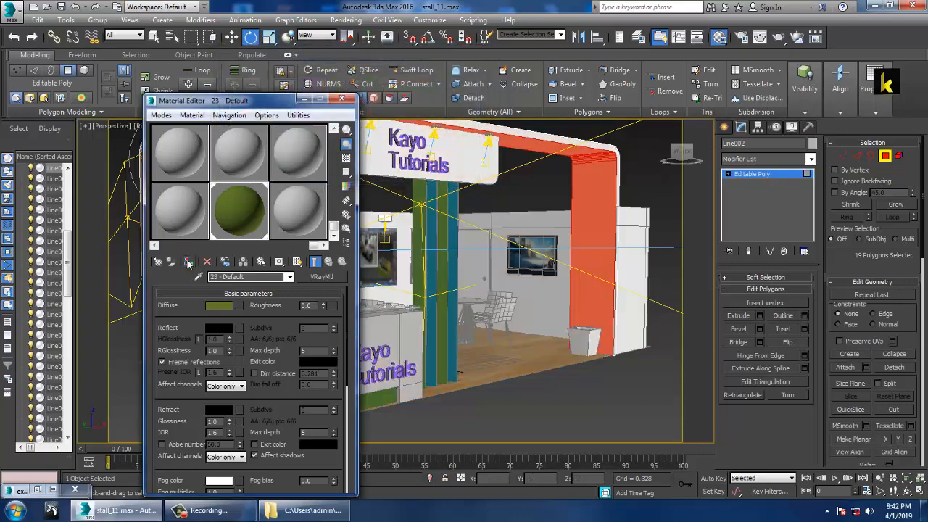
left_click(350, 104)
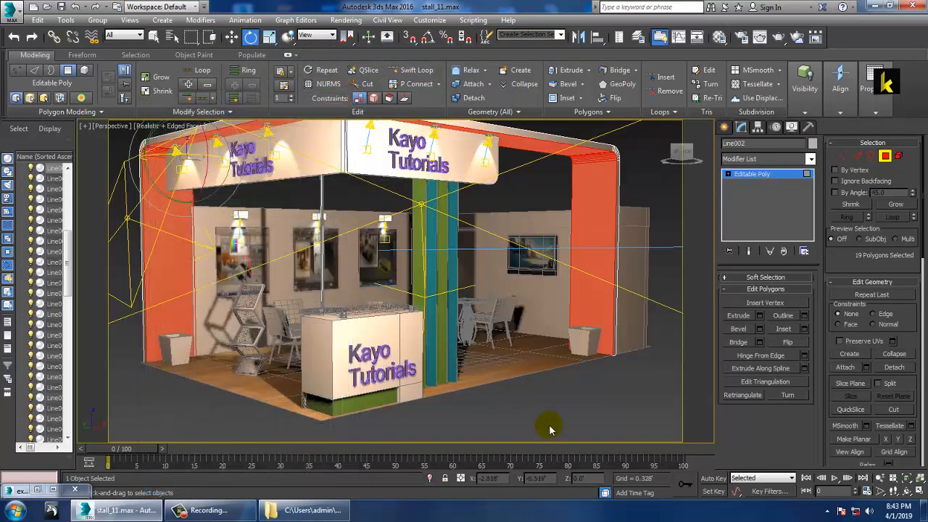
left_click(549, 424)
Step: Return to the camera view, start a test render, cancel it and close the frame buffer
key("c")
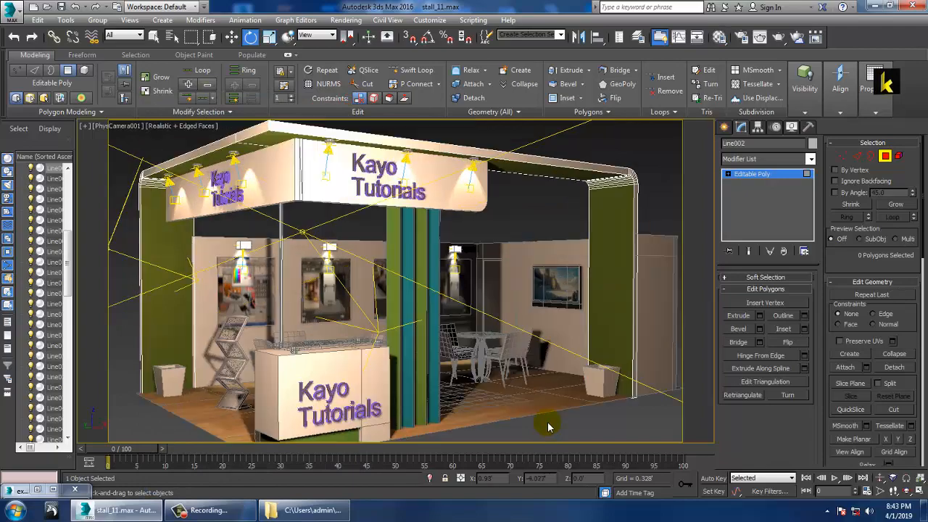
left_click(346, 19)
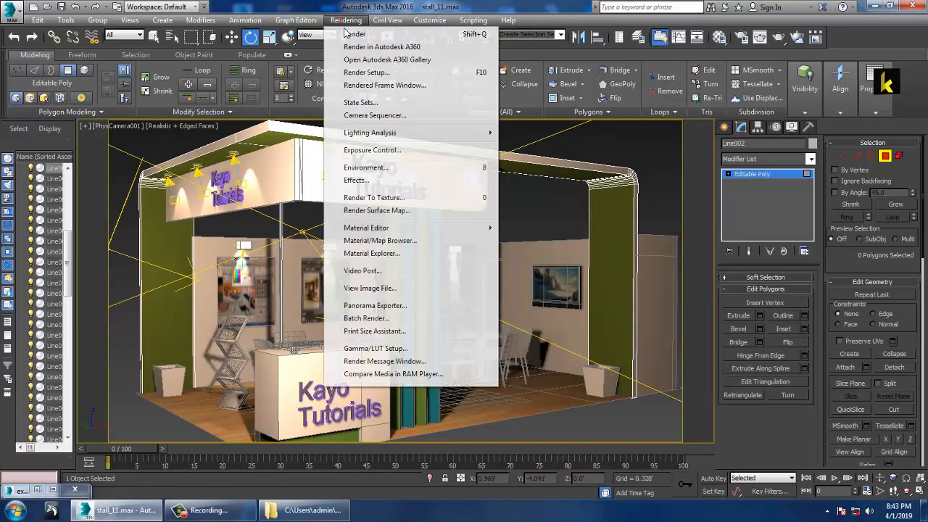
left_click(347, 34)
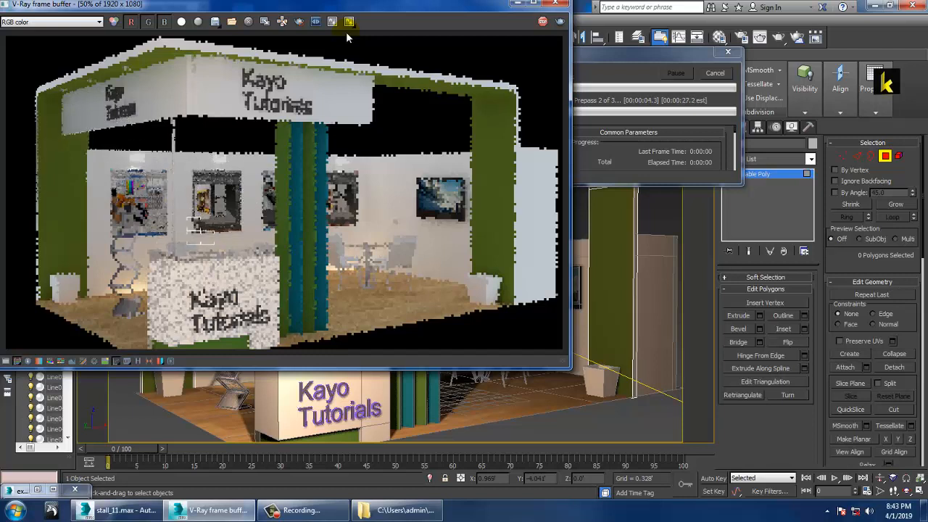
key("Escape")
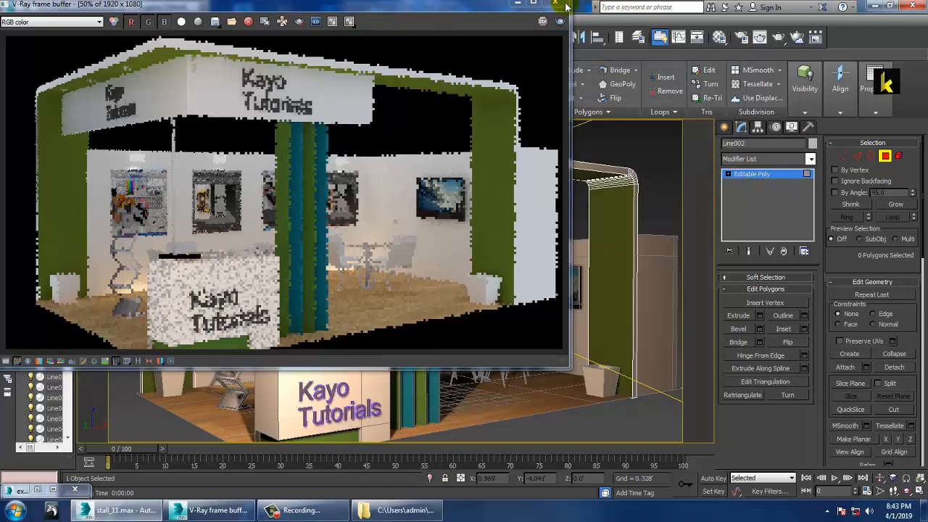
left_click(565, 6)
Step: Frame the stall more closely in the perspective view and turn off safe frames
key("p")
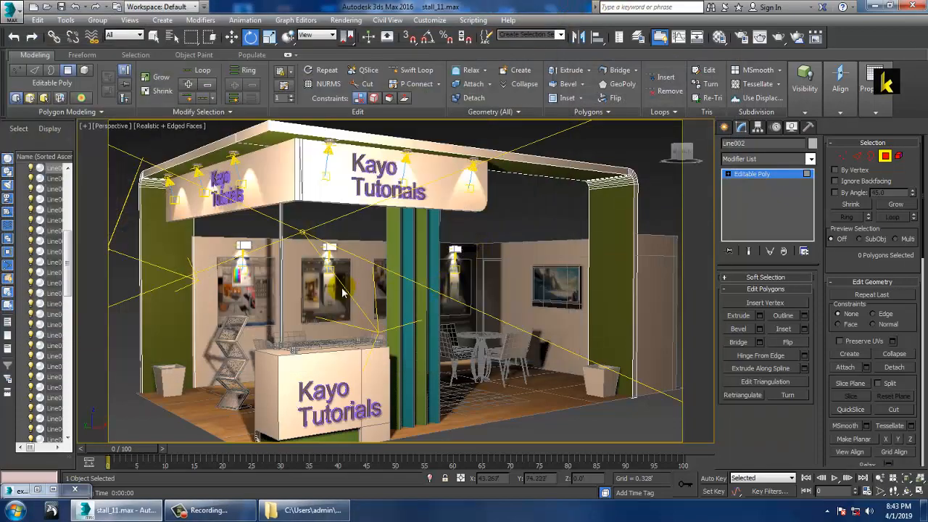
middle_click_drag(306, 295, 410, 288, "alt")
scroll(470, 301, "up", 4)
scroll(435, 319, "down", 2)
scroll(439, 334, "down", 8)
scroll(408, 338, "up", 5)
key("shift+f")
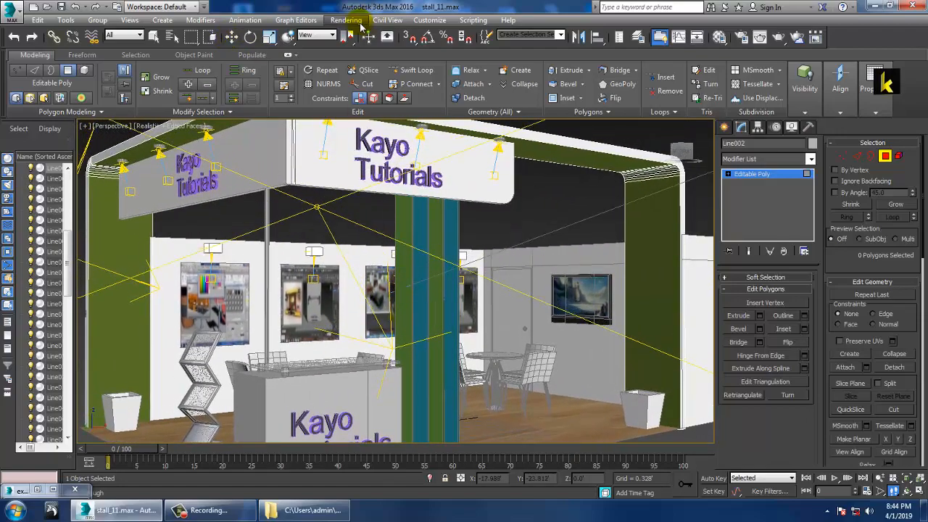
Step: Test-render the perspective view, stop the render and minimize the frame buffer
left_click(346, 20)
left_click(362, 36)
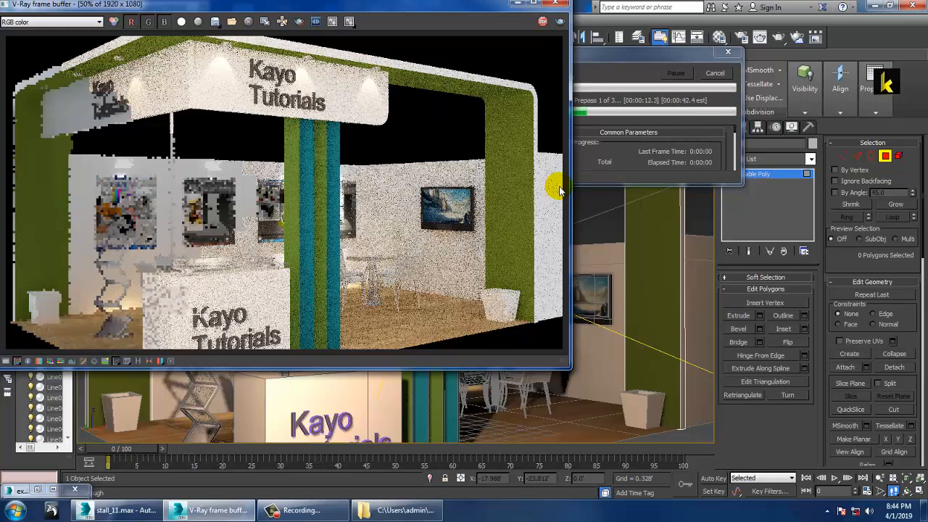
key("Escape")
left_click(519, 5)
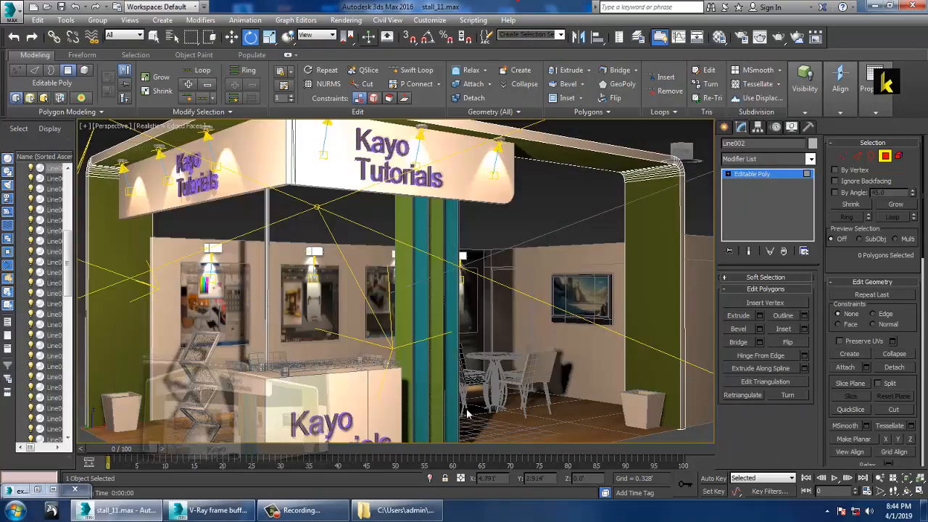
Step: Select the wooden floor plane and scale it up uniformly to about 247 percent
left_click(572, 432)
key("r")
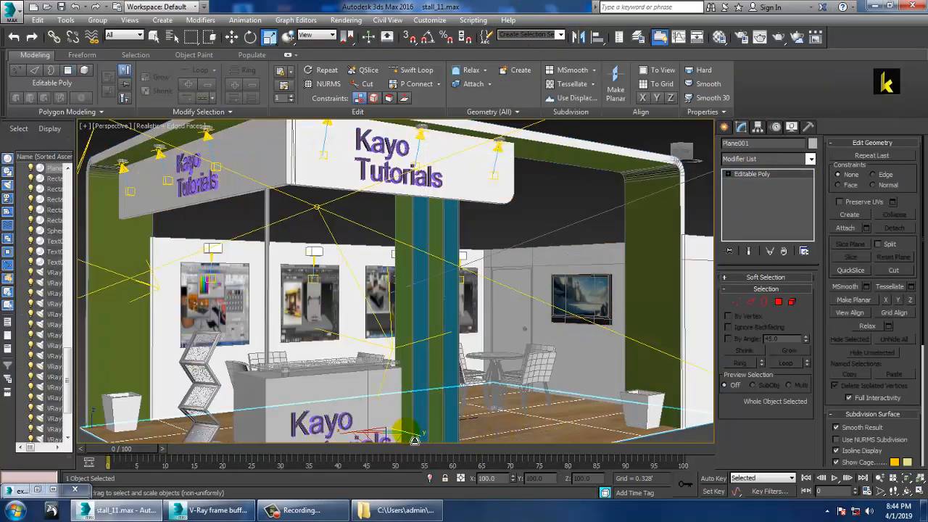
left_click_drag(390, 445, 265, 351)
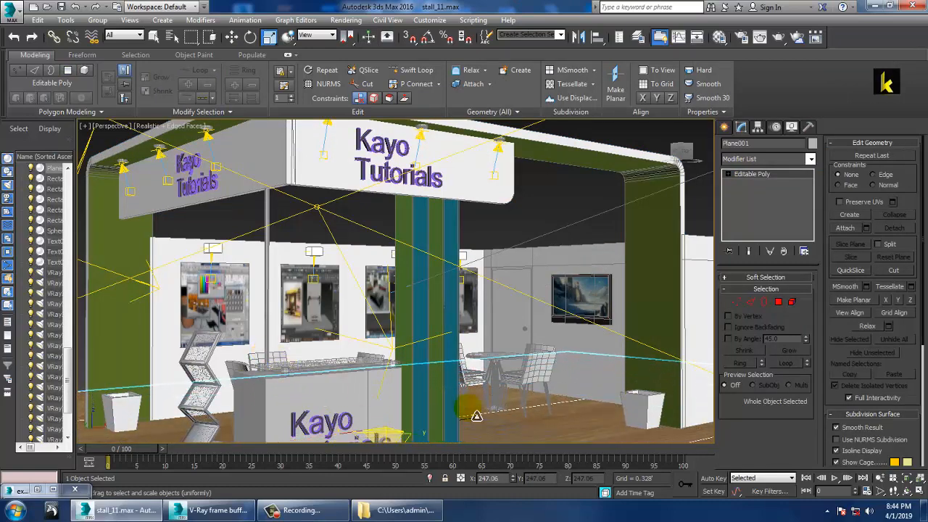
Step: Return to the PhysCamera001 view and walk the camera closer to the stall's reception counter
key("c")
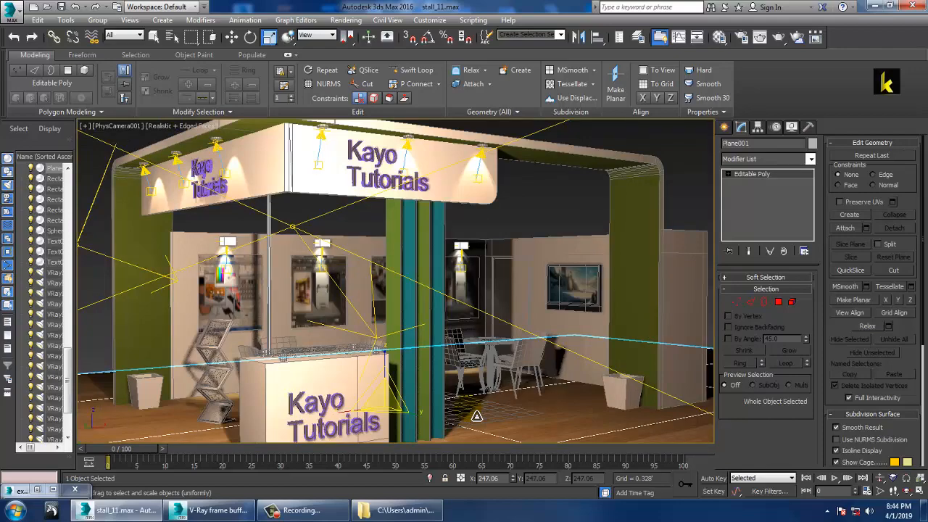
key("Up")
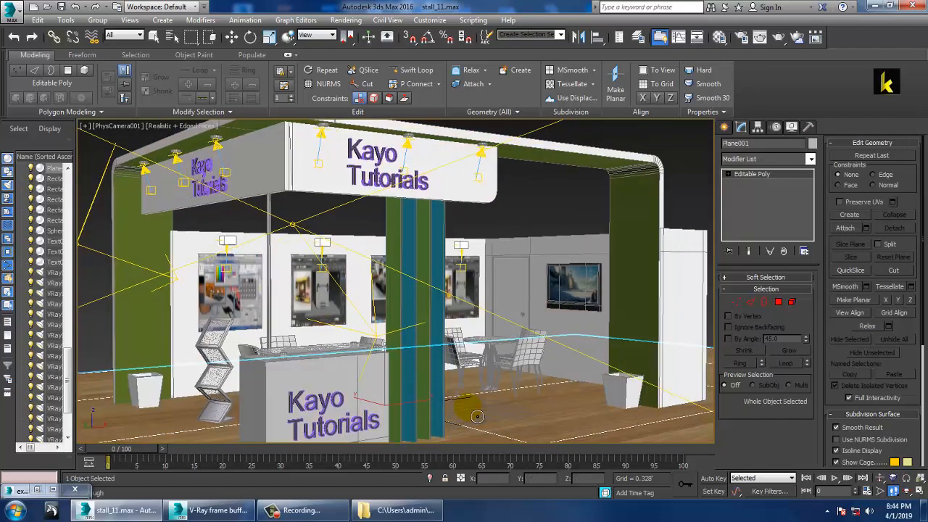
key("shift+Down")
key("Up")
key("Down")
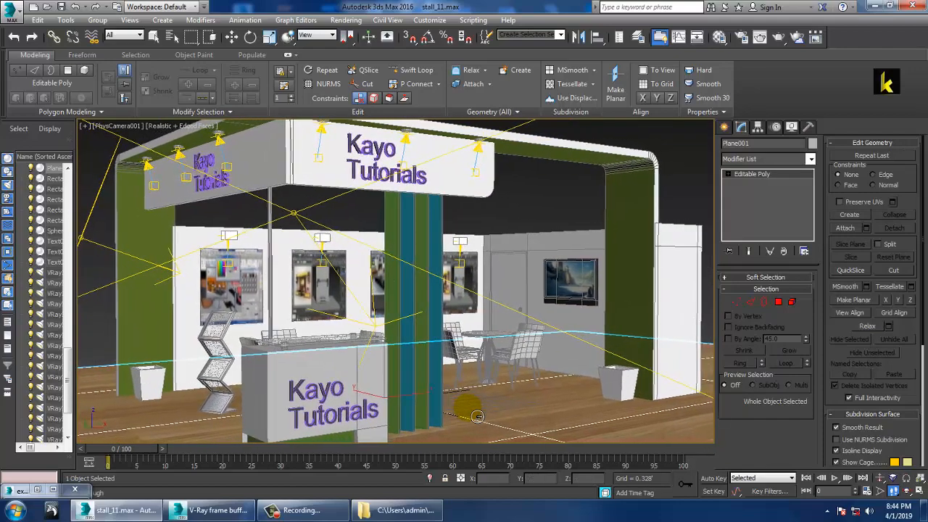
key("Right")
key("shift+Up")
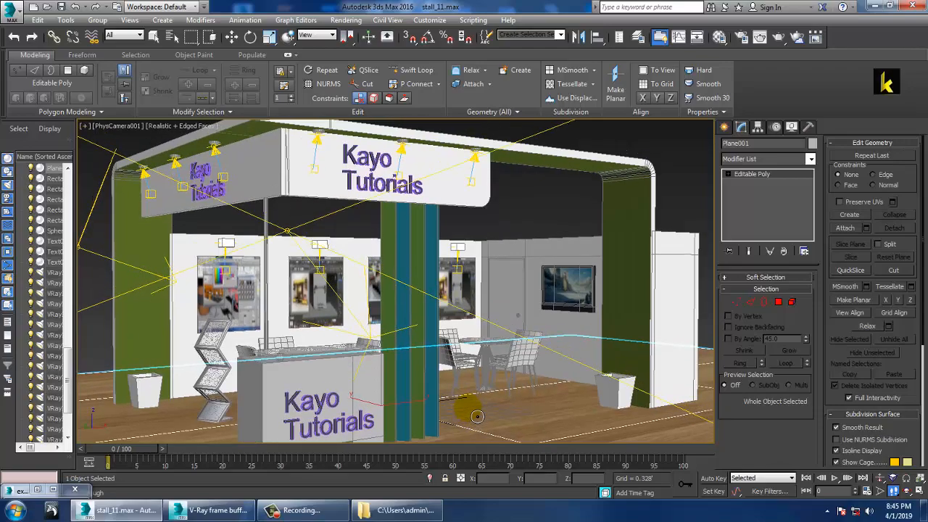
key("shift+Down")
key("Up")
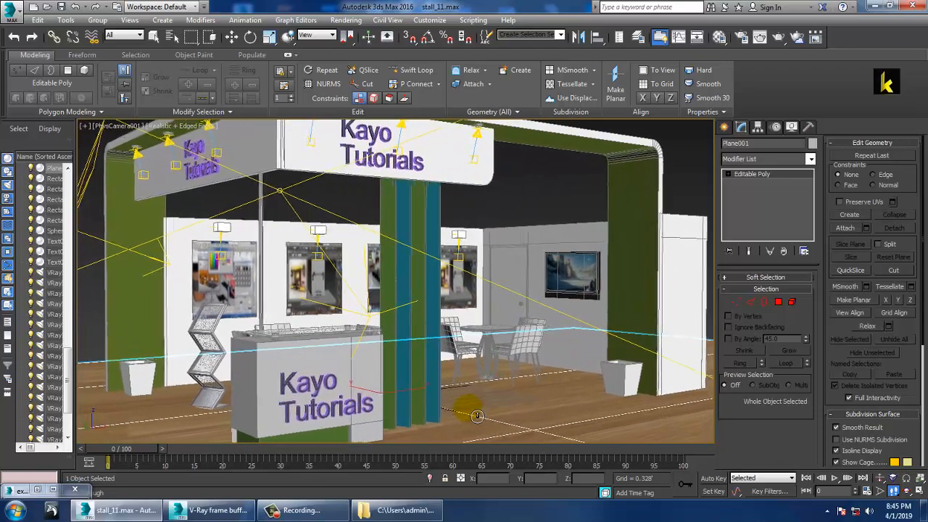
key("Up")
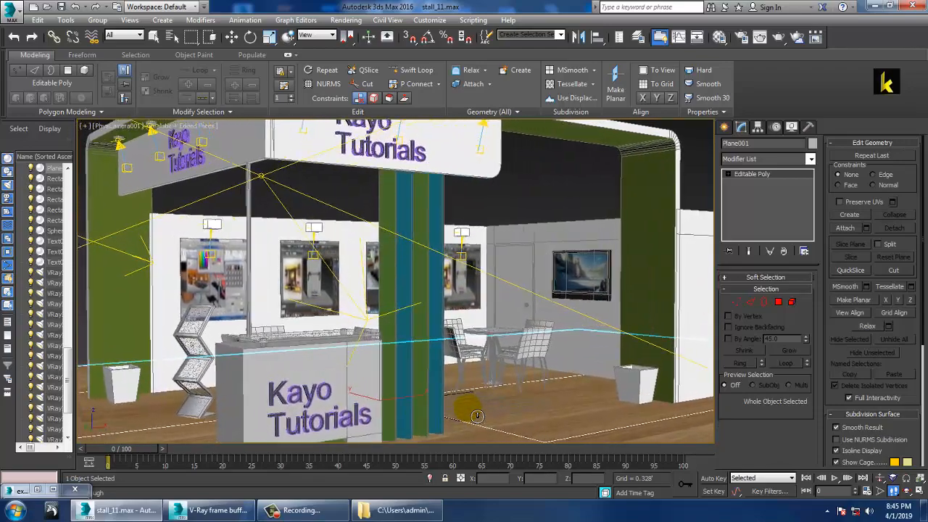
Step: Test-render the camera view, bring the frame buffer forward, stop the render and close the frame buffer
key("shift+q")
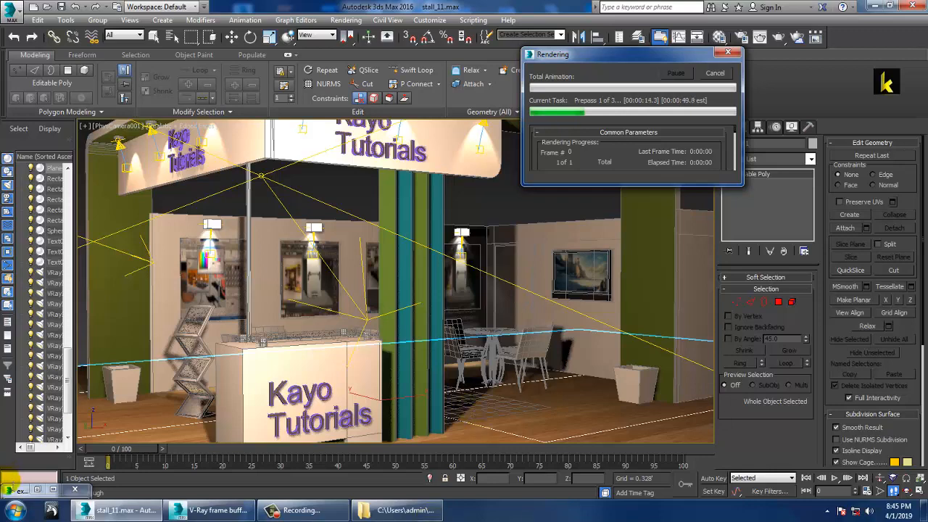
left_click(211, 509)
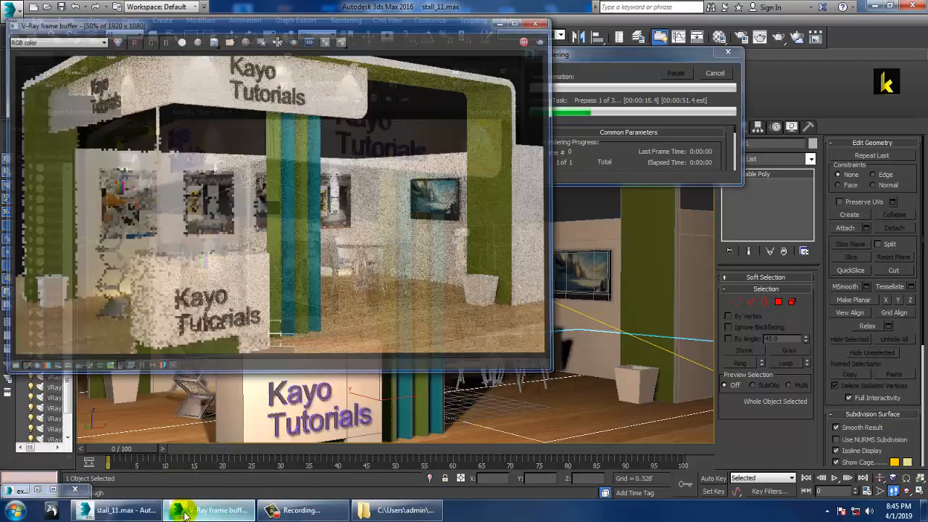
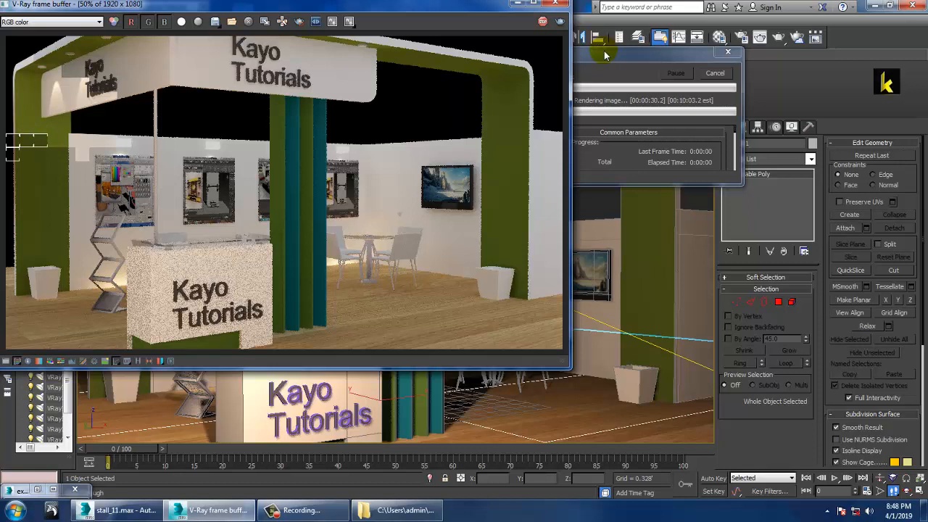
left_click_drag(604, 55, 741, 44)
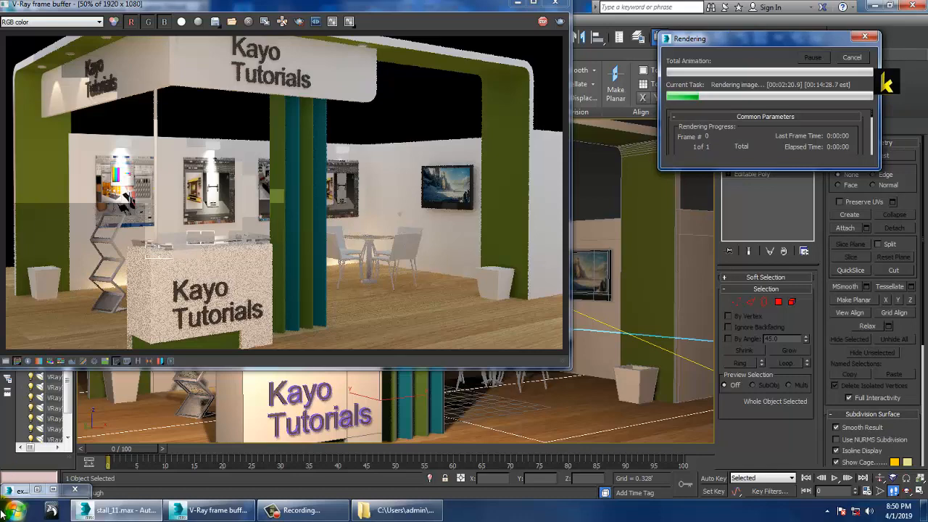
key("Escape")
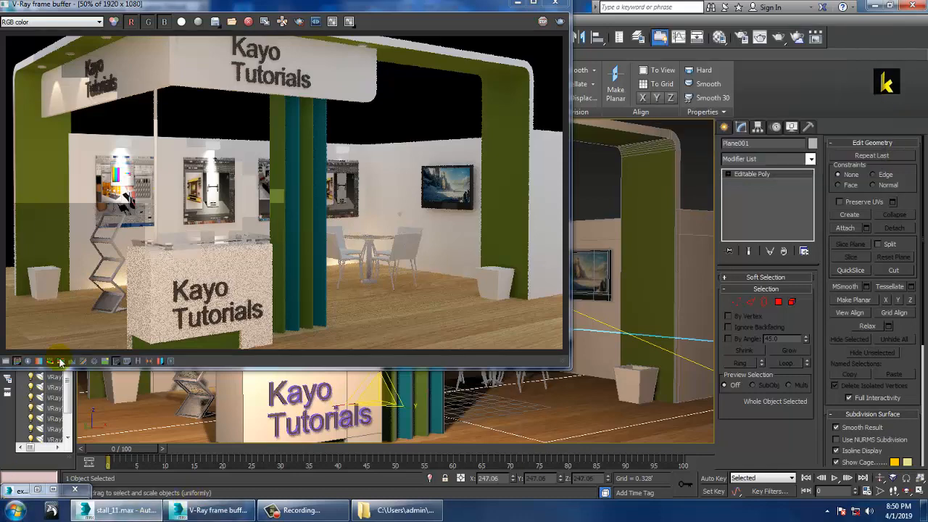
left_click(555, 3)
Step: Set the render output size to Custom at 640 x 480 and close the render setup
left_click(347, 21)
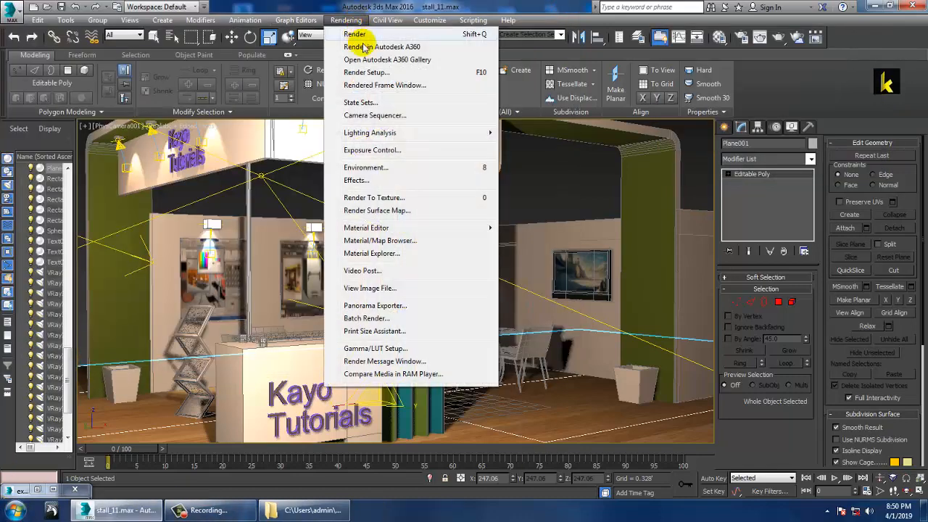
left_click(381, 71)
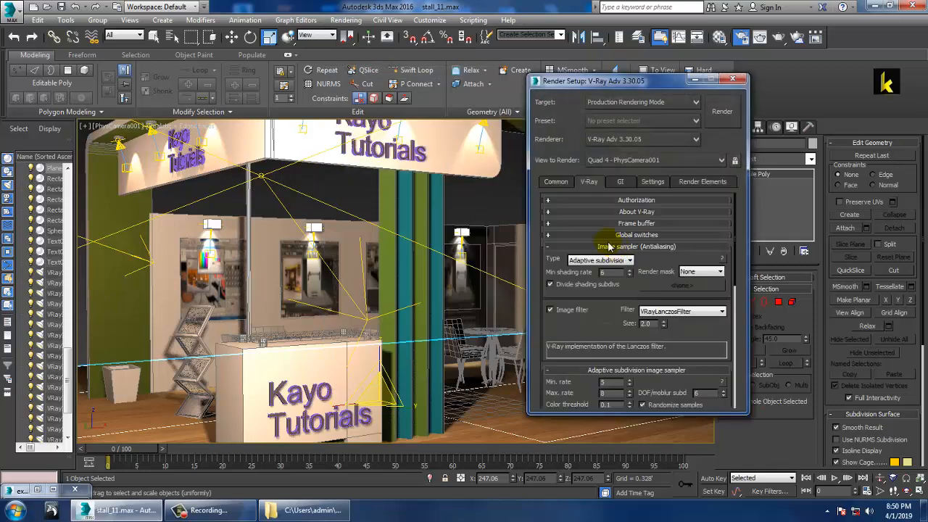
left_click(556, 181)
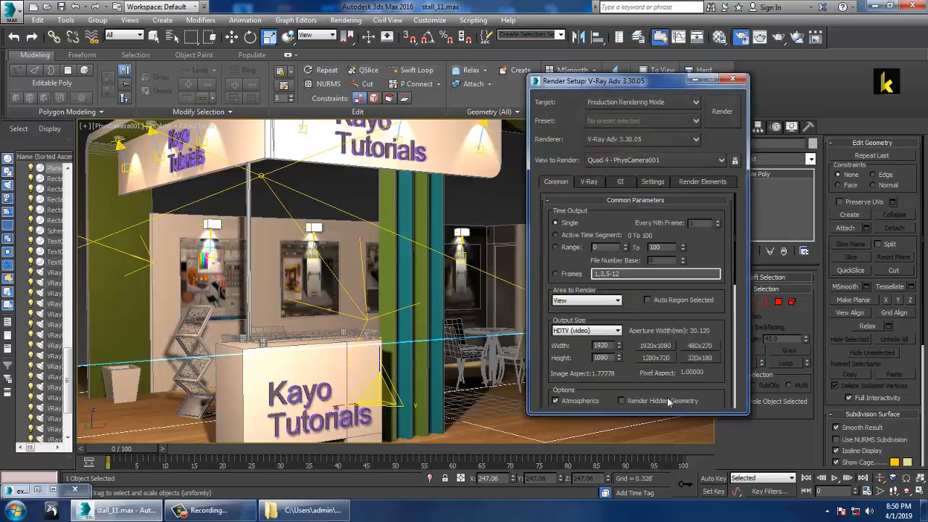
left_click(595, 331)
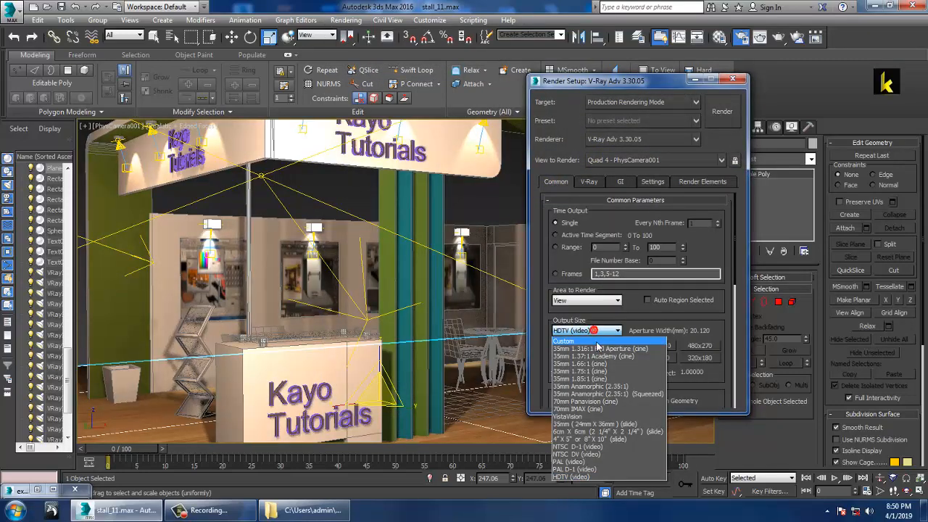
left_click(591, 340)
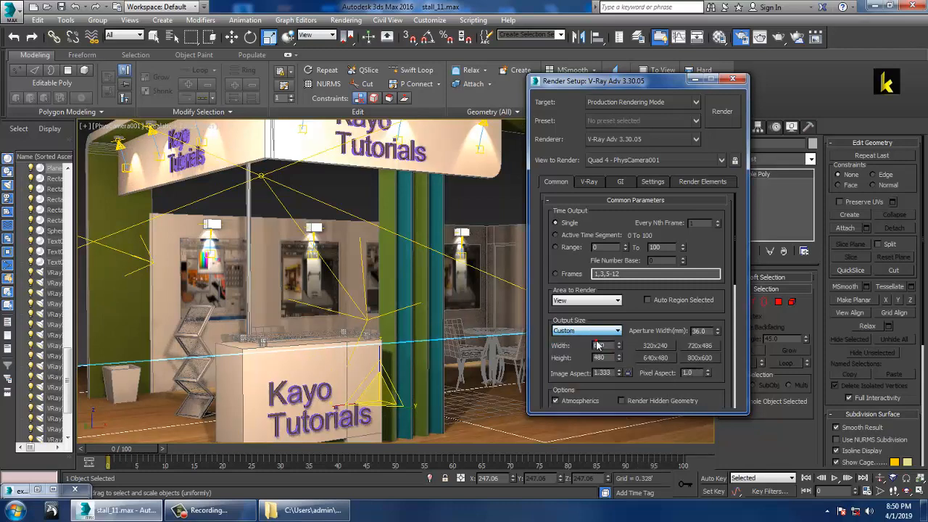
left_click(733, 80)
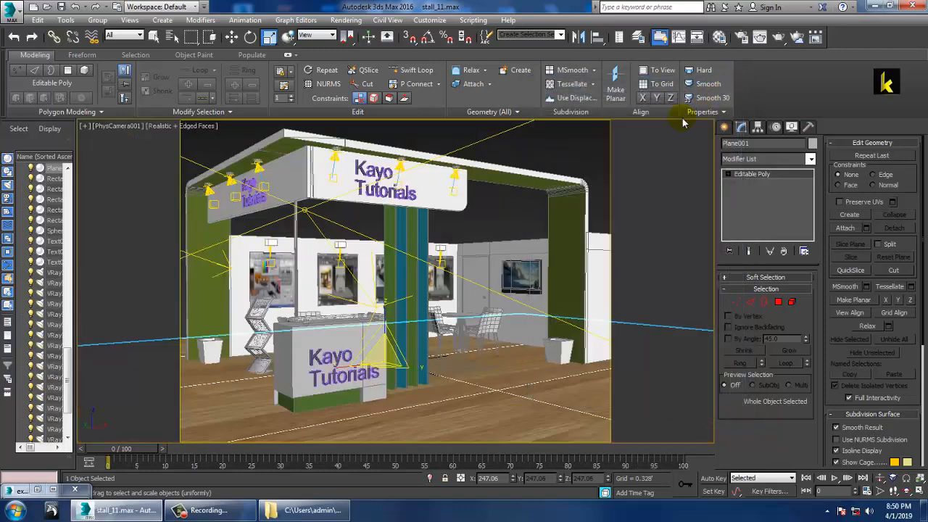
Step: Render the camera view and move the frame buffer window clear of the screen edge
left_click(346, 20)
left_click(356, 35)
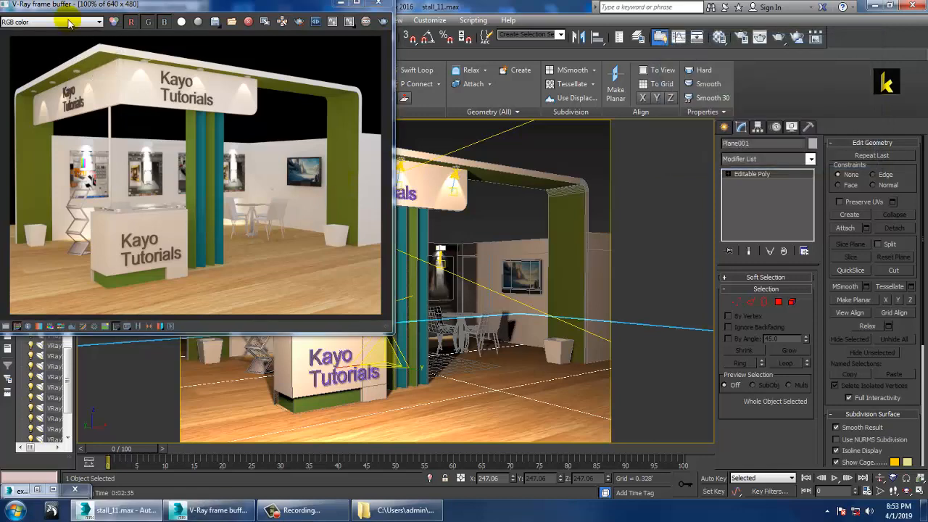
left_click_drag(103, 5, 265, 46)
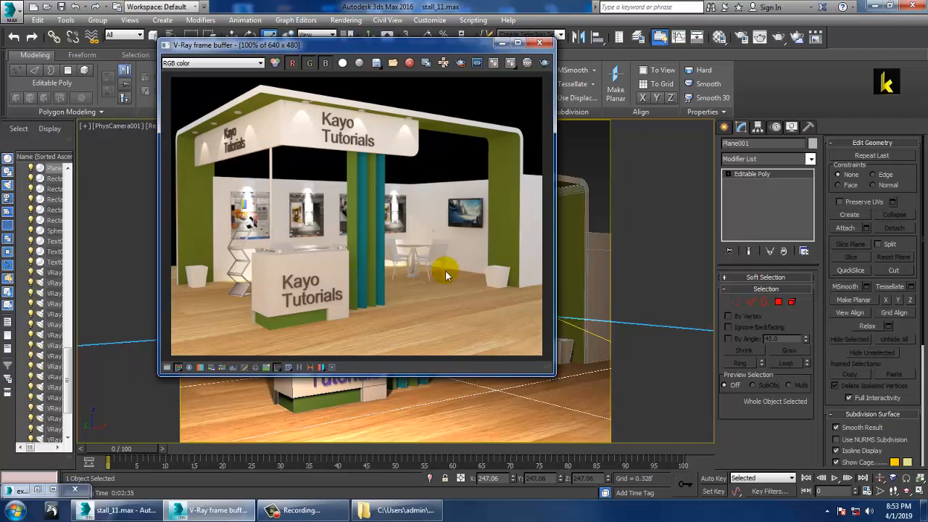
Step: Save the rendered image to the Desktop as a JPEG named "diffuse ex" at quality 100 and close the frame buffer
left_click(377, 65)
left_click(40, 109)
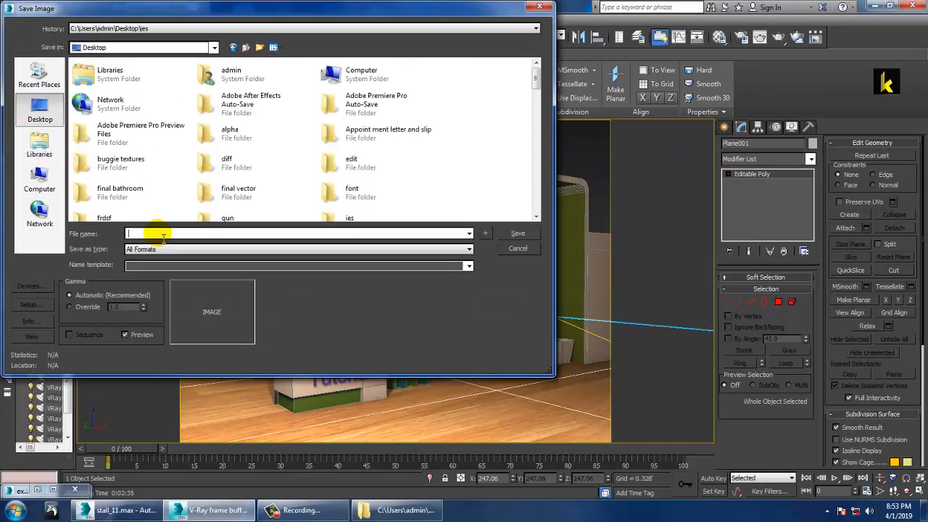
type("diffus")
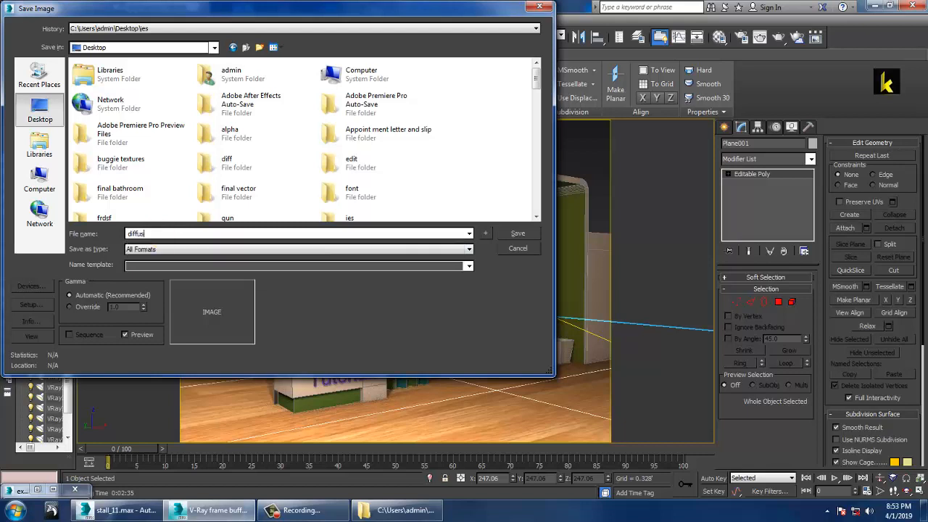
type("e ex")
key("Tab")
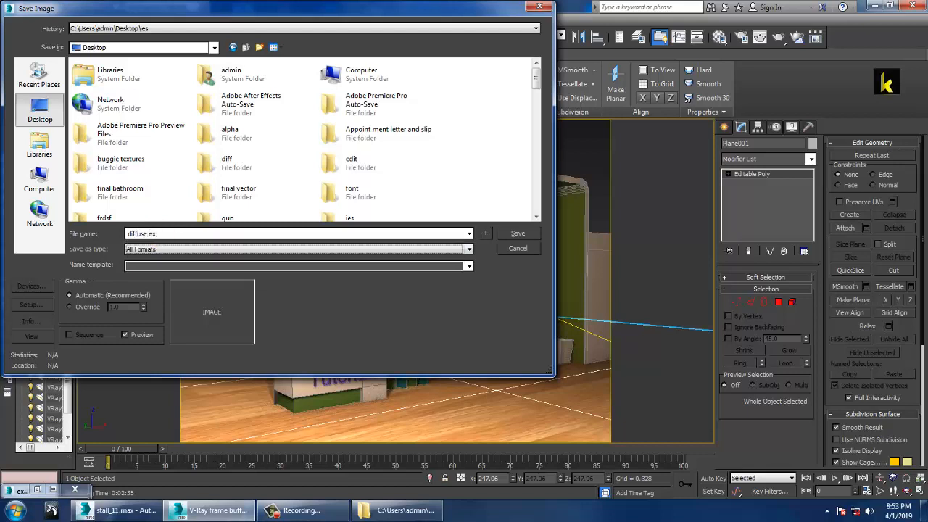
key("j")
key("Return")
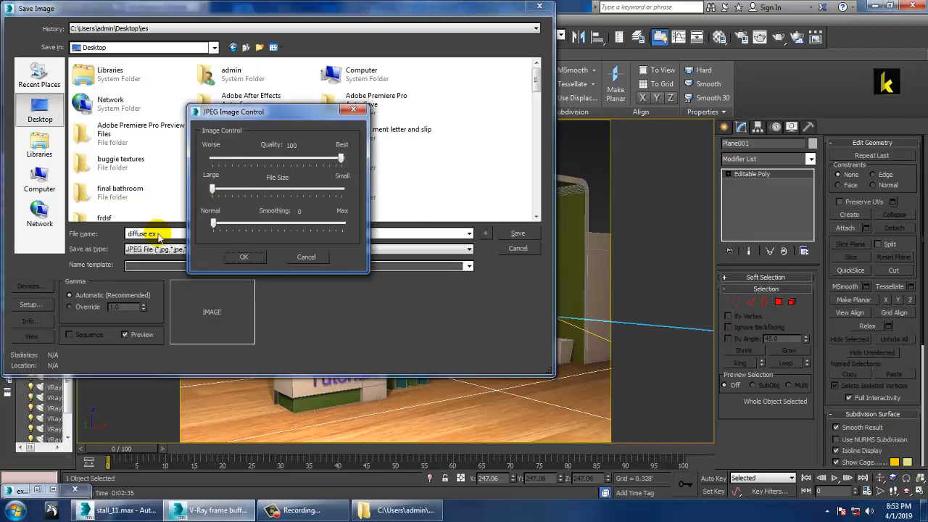
key("Return")
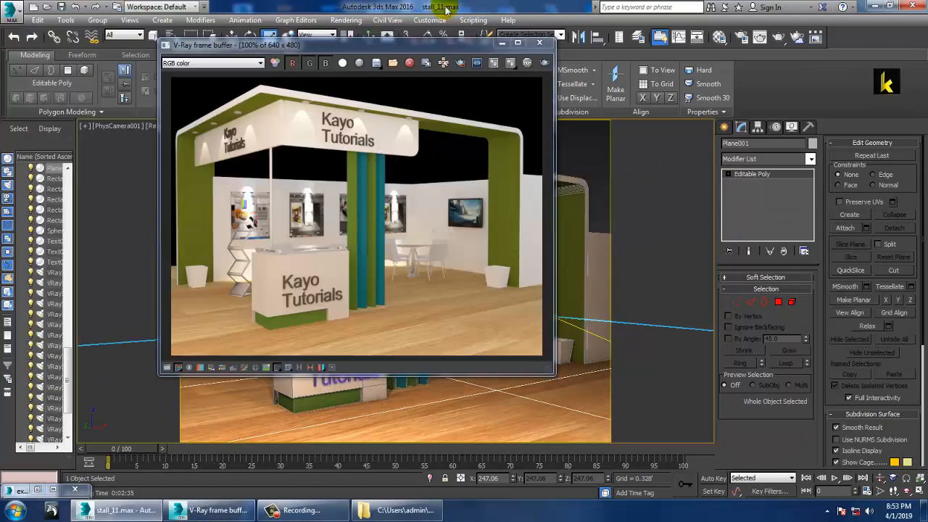
left_click(540, 43)
Step: Deselect the floor plane, open the Material Editor and switch it to Slate mode
left_click(481, 163)
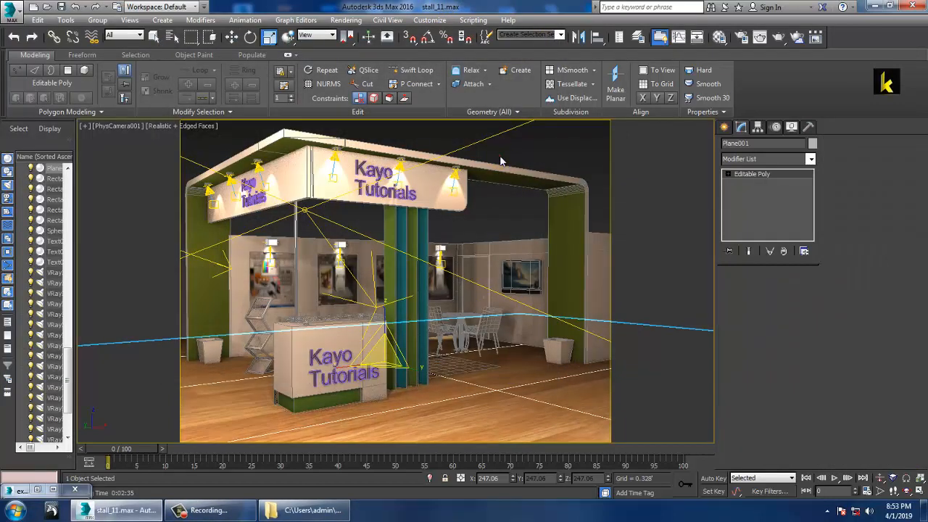
key("m")
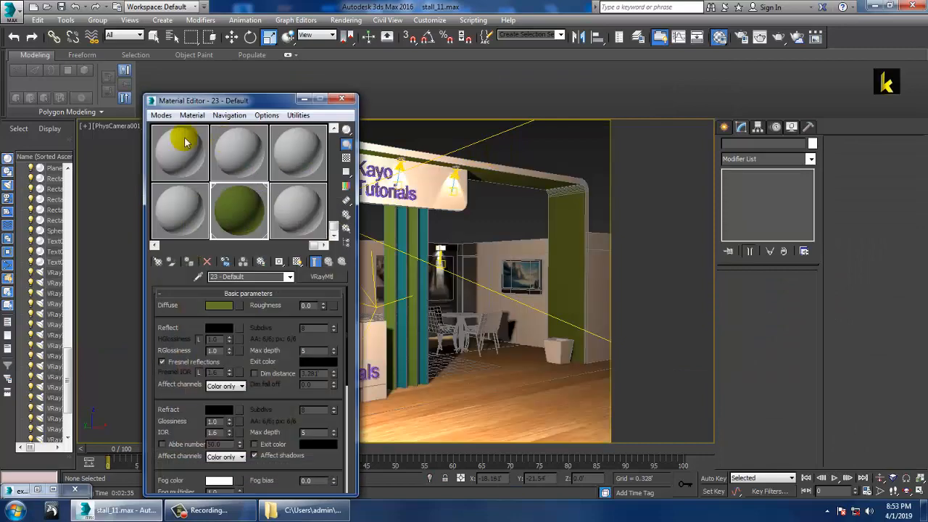
left_click(175, 161)
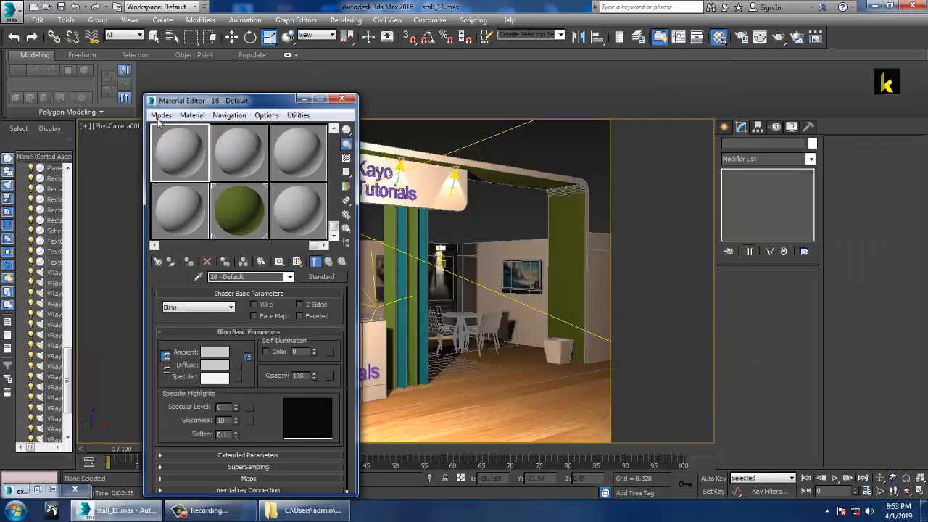
left_click(161, 115)
left_click(172, 146)
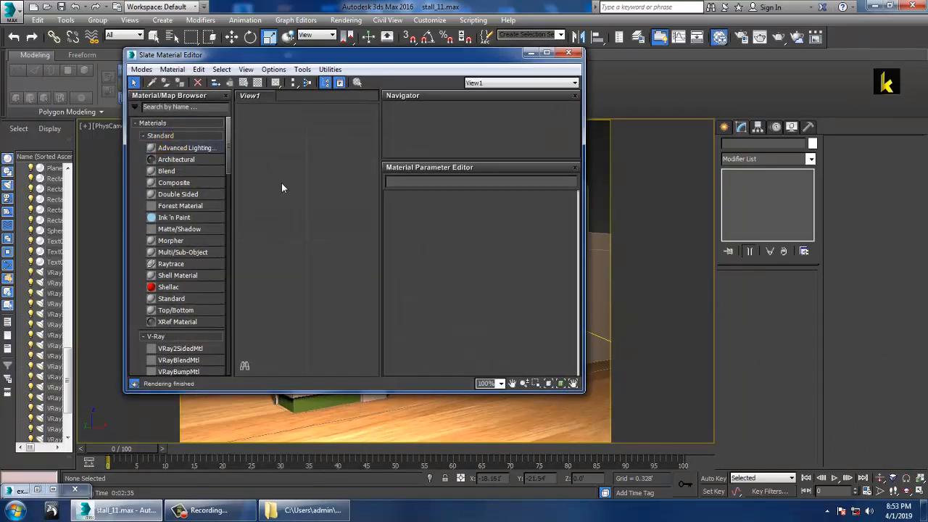
Step: Search for "vraydir", add a VRayDirt map to the node view and open its parameters
left_click(184, 107)
type("vray")
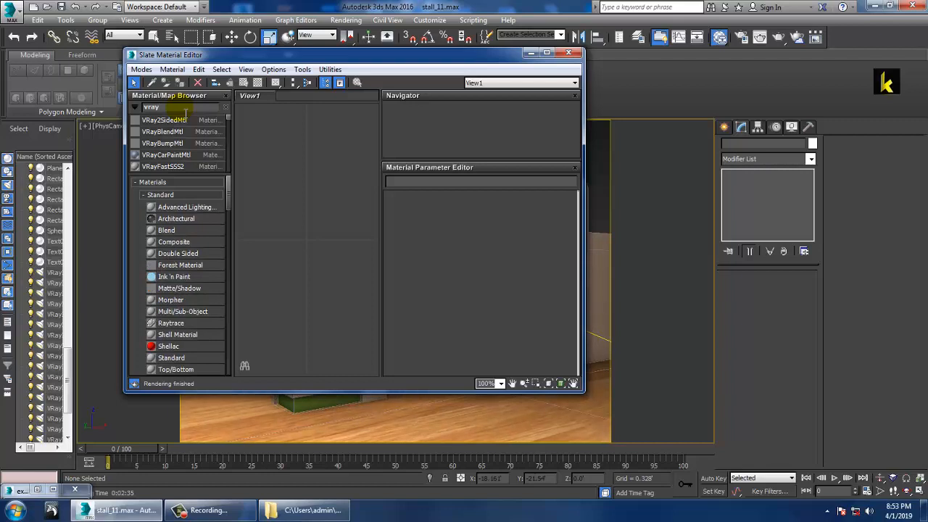
type("l")
type("ir")
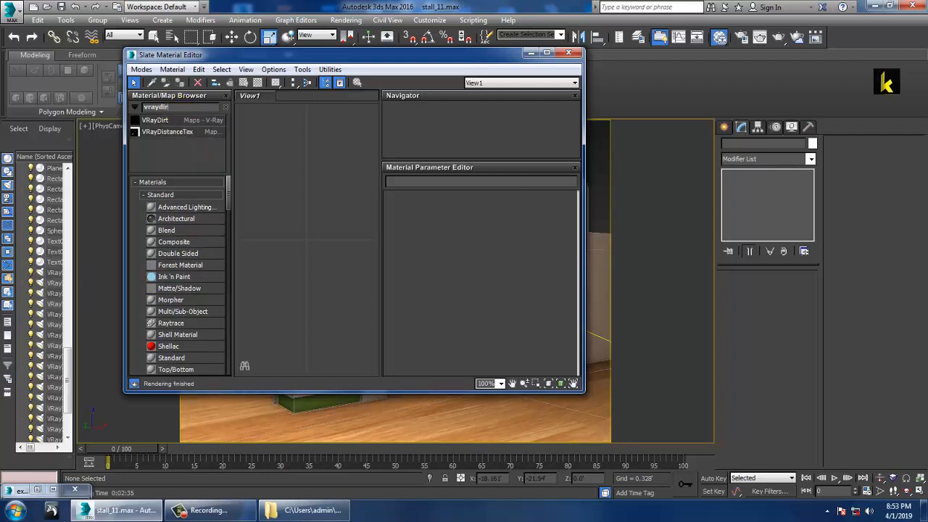
double_click(166, 121)
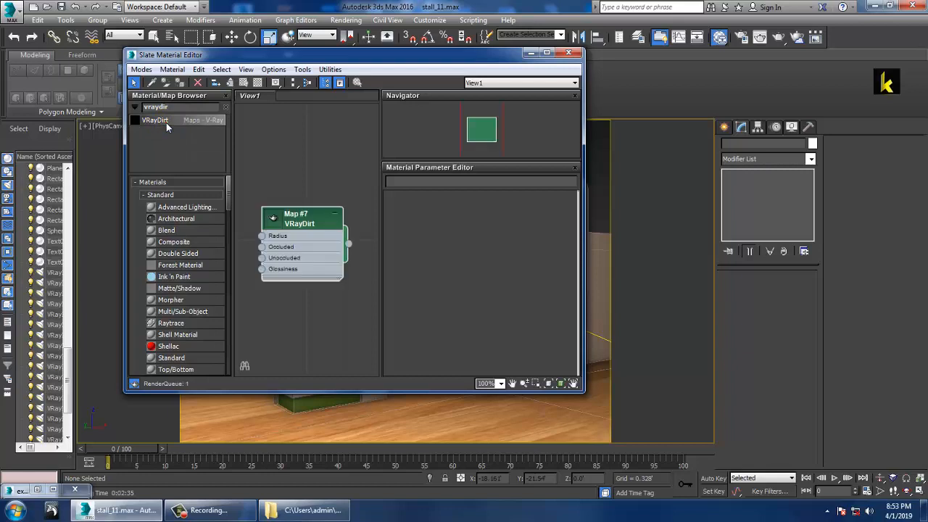
double_click(297, 218)
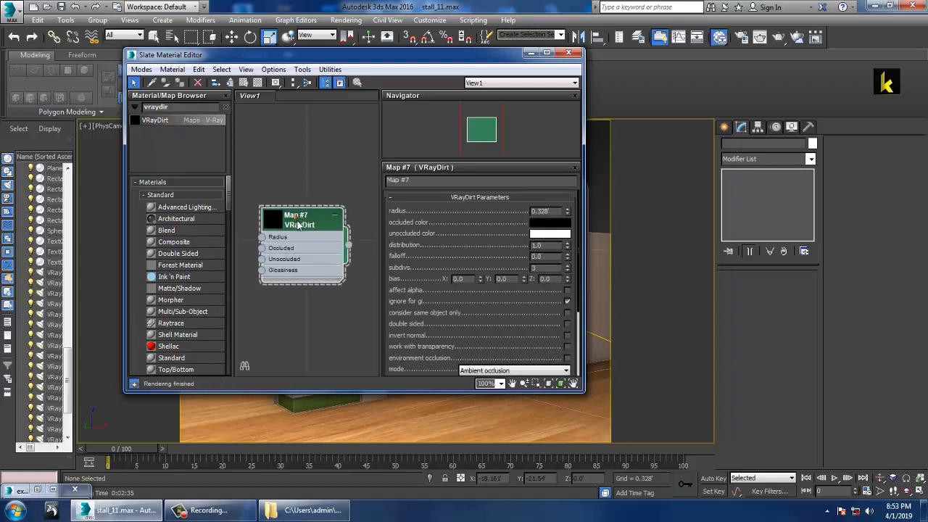
mouse_move(297, 220)
left_mouse_down()
mouse_move(316, 205)
mouse_move(310, 213)
left_mouse_up()
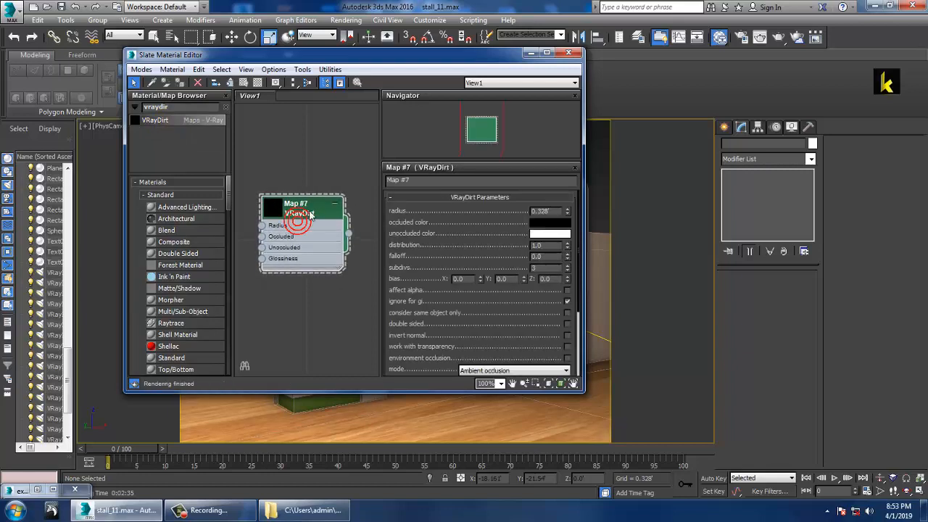
Step: Search for "vraylig" and add a VRayLightMtl node to the view, separating it from the VRayDirt map
left_click(288, 167)
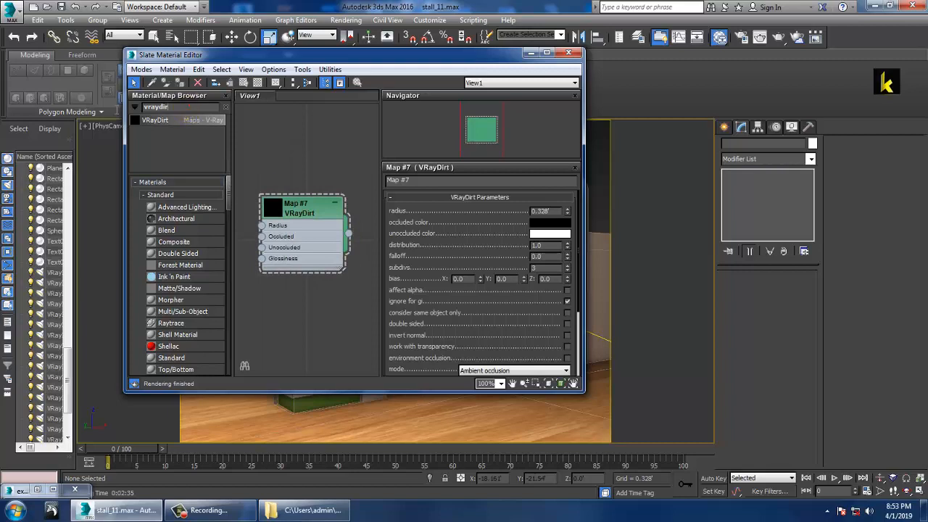
key("BackSpace")
key("BackSpace")
key("BackSpace")
key("BackSpace")
type("ylig")
double_click(166, 122)
mouse_move(286, 272)
left_mouse_down()
mouse_move(281, 306)
mouse_move(300, 309)
left_mouse_up()
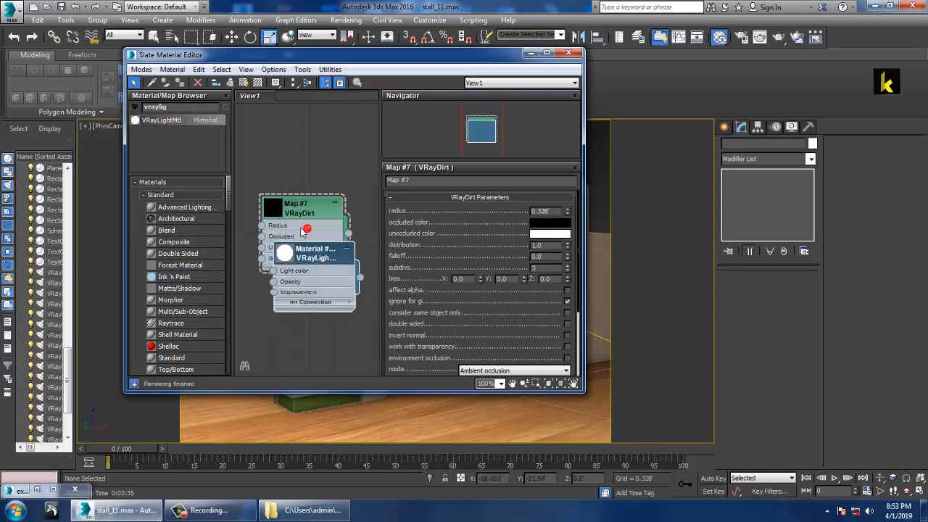
Step: Connect the VRayDirt map's output to the Light color input of the VRayLightMtl node, spacing the two nodes apart
left_click_drag(303, 230, 356, 212)
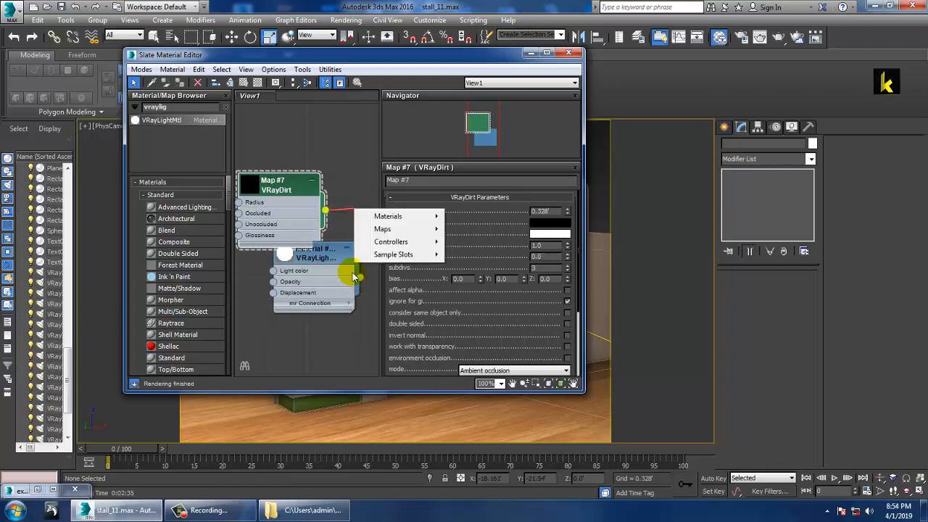
left_click(352, 168)
left_click_drag(284, 190, 249, 190)
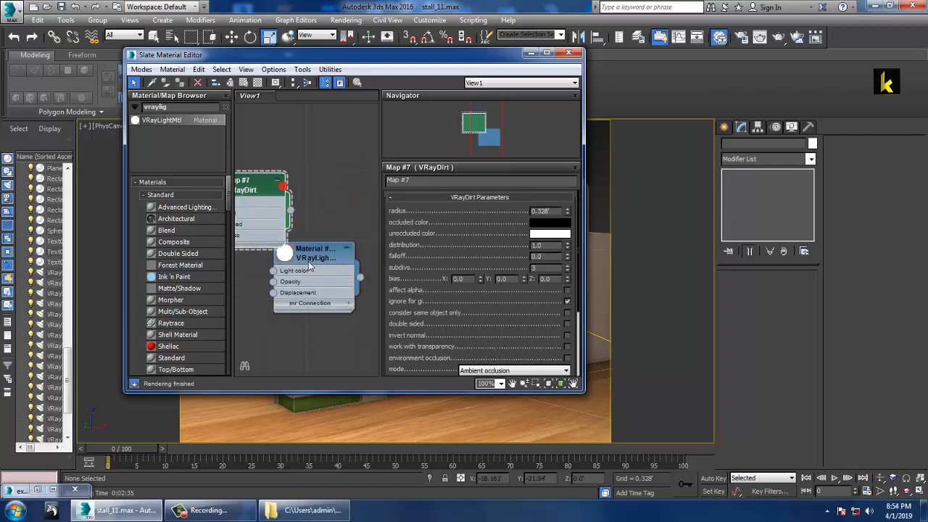
left_click(309, 263)
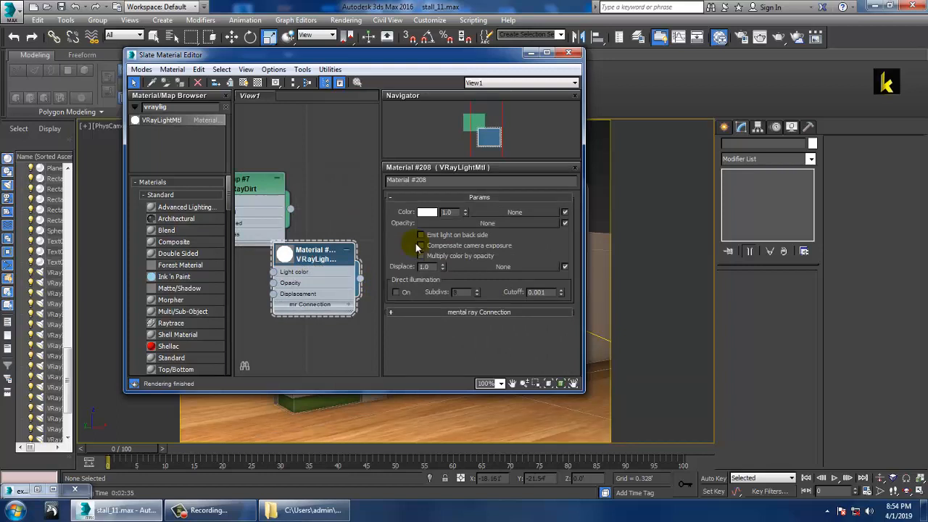
left_click_drag(259, 194, 274, 273)
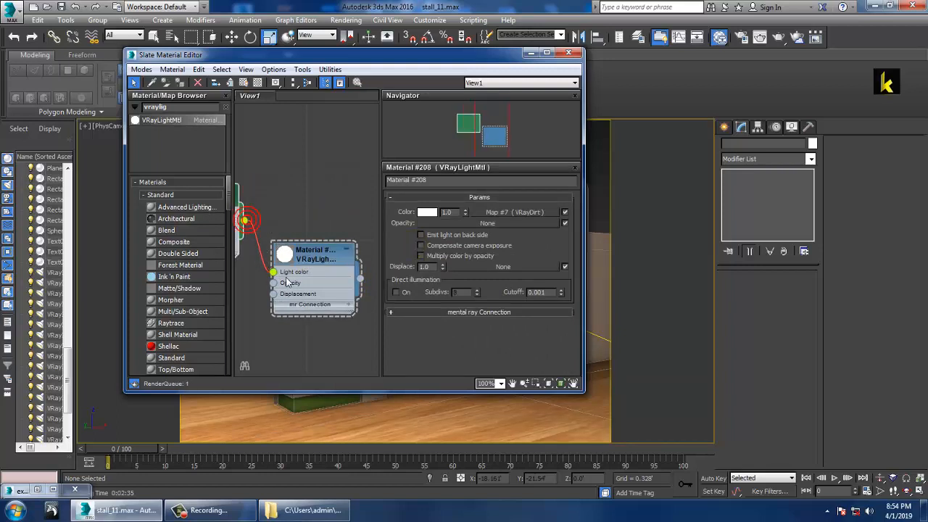
left_click(310, 260)
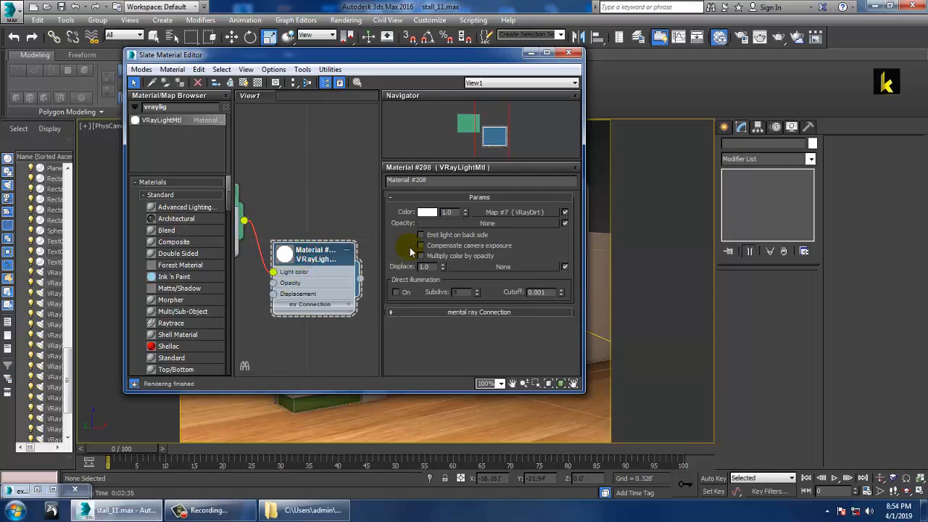
left_click(237, 193)
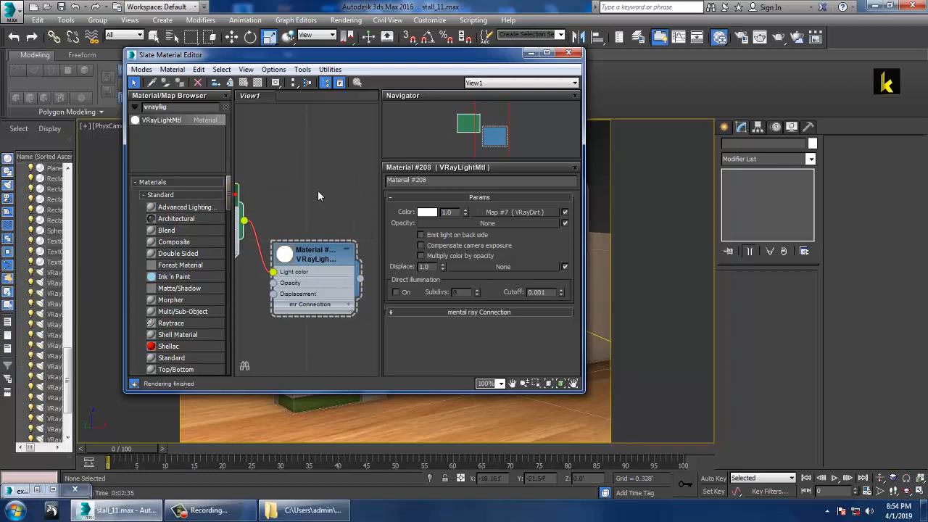
Step: Enlarge the Slate Material Editor, open the VRayDirt map's parameters and set its radius to 200
left_click_drag(271, 58, 205, 55)
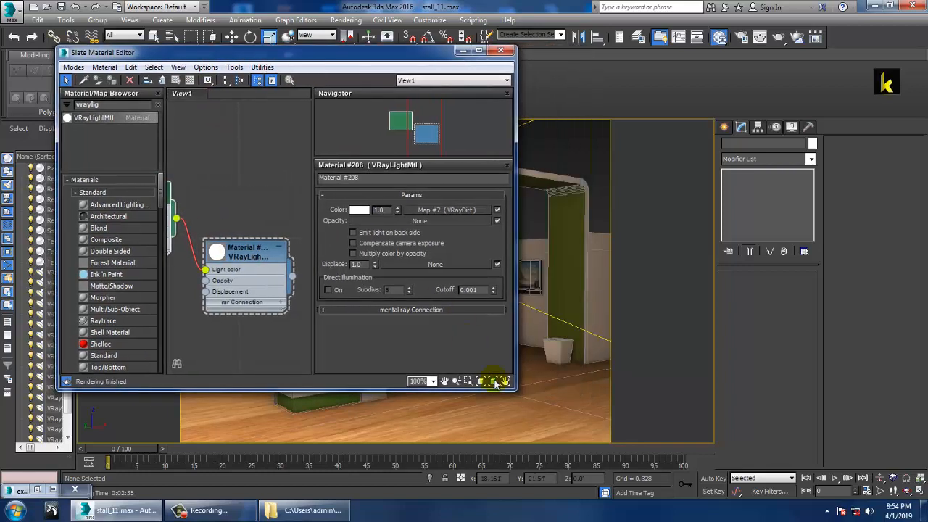
left_click_drag(512, 387, 708, 459)
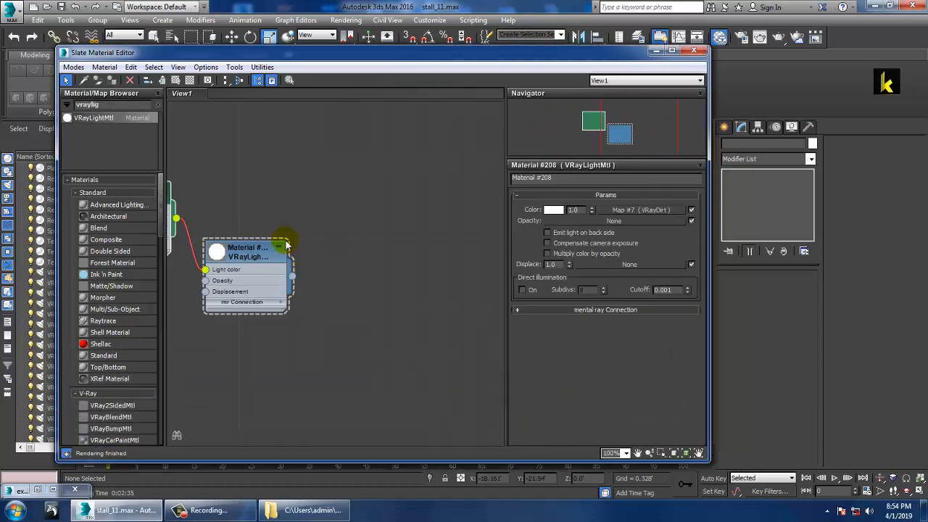
middle_click_drag(319, 203, 483, 211)
double_click(290, 208)
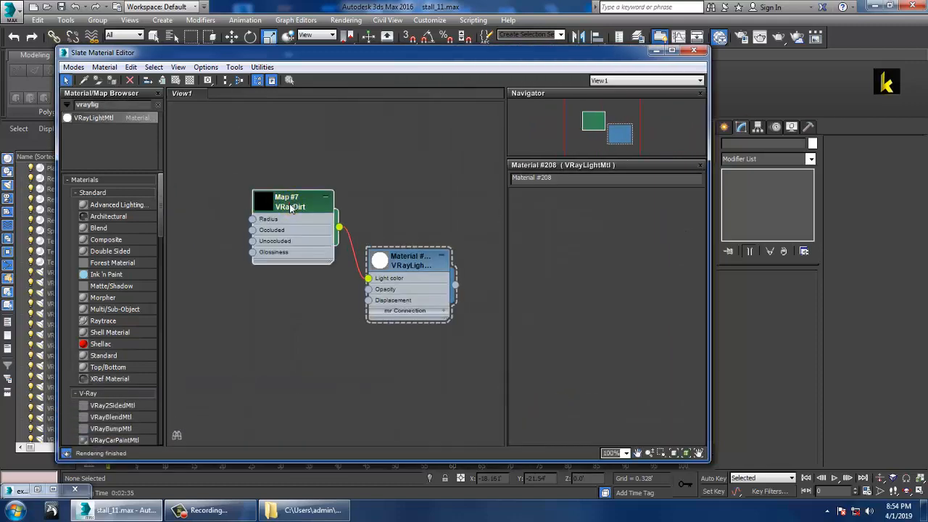
double_click(679, 211)
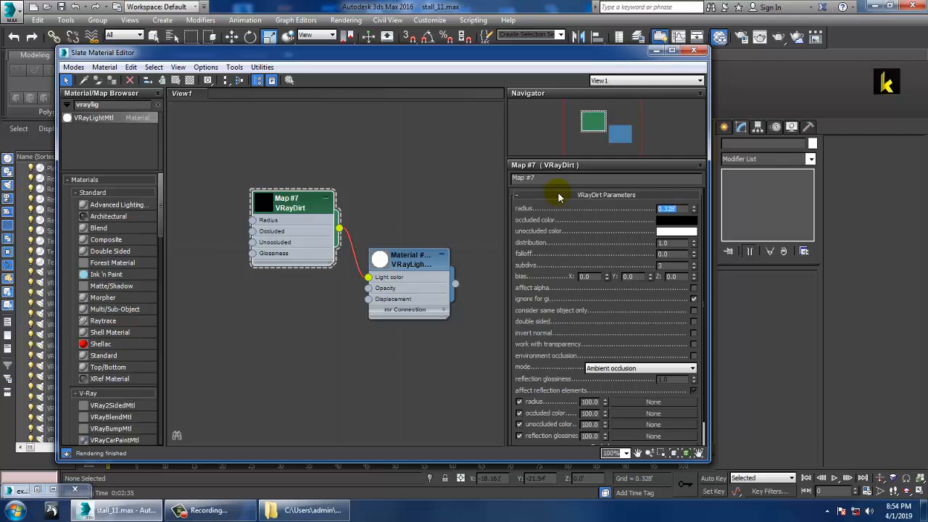
type("200")
key("Return")
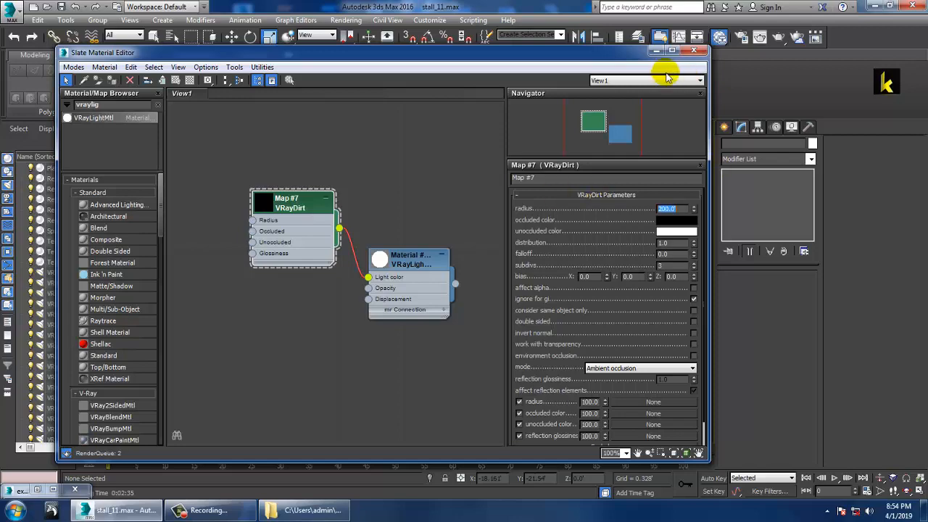
Step: Select all scene objects, assign the VRayLightMtl material to them and minimise the Slate Material Editor
left_click_drag(621, 58, 629, 209)
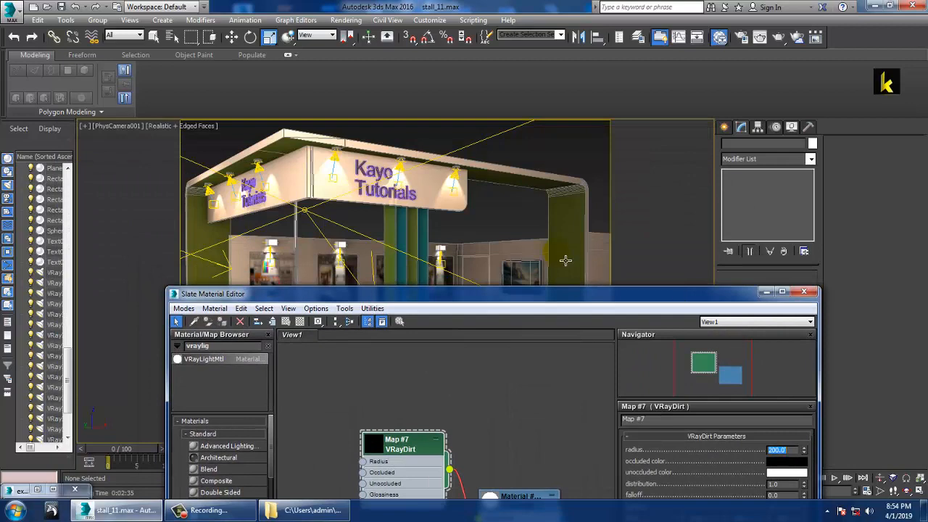
key("ctrl+a")
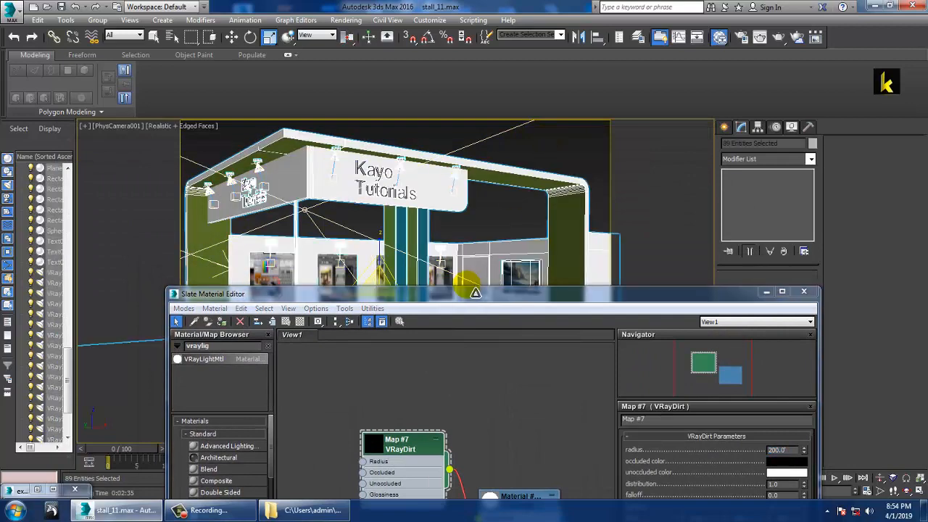
left_click_drag(475, 293, 555, 117)
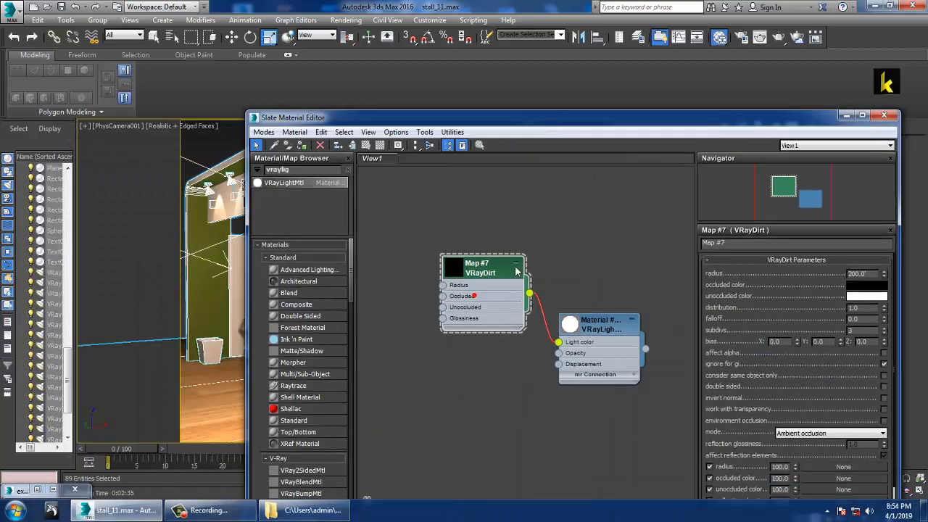
left_click(302, 146)
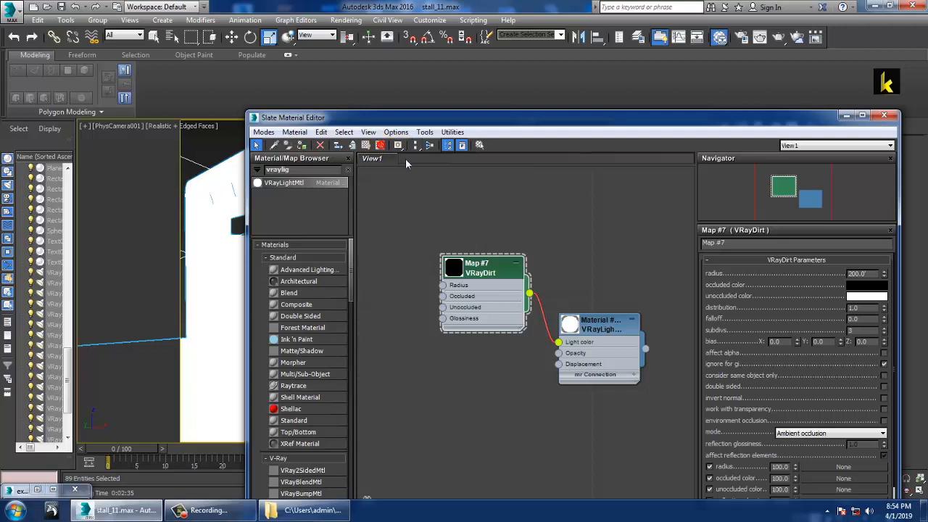
left_click(845, 115)
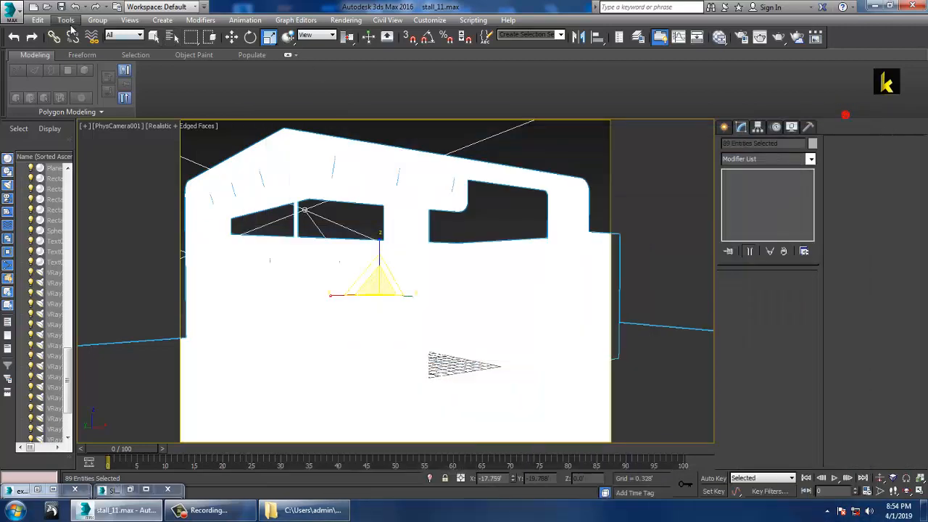
Step: Start a test render of the camera view with the light material and close the frame buffer
left_click(67, 21)
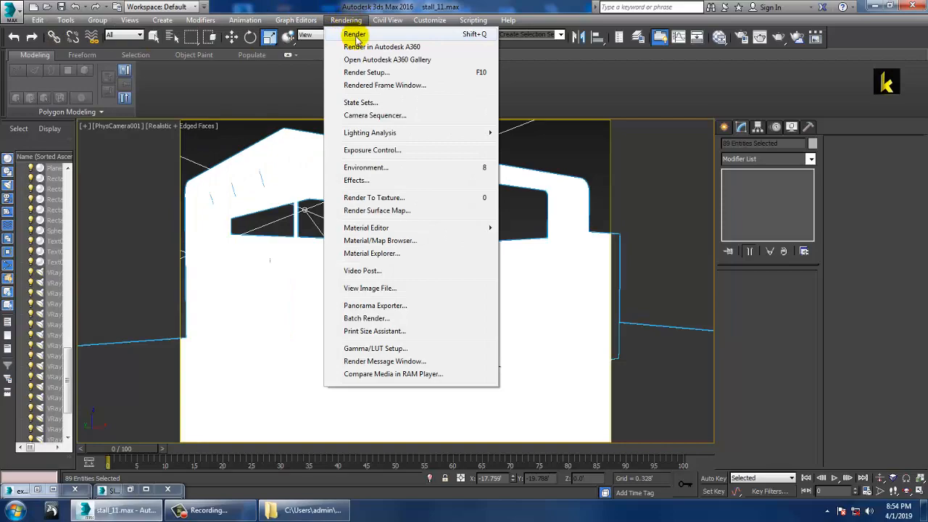
left_click(354, 34)
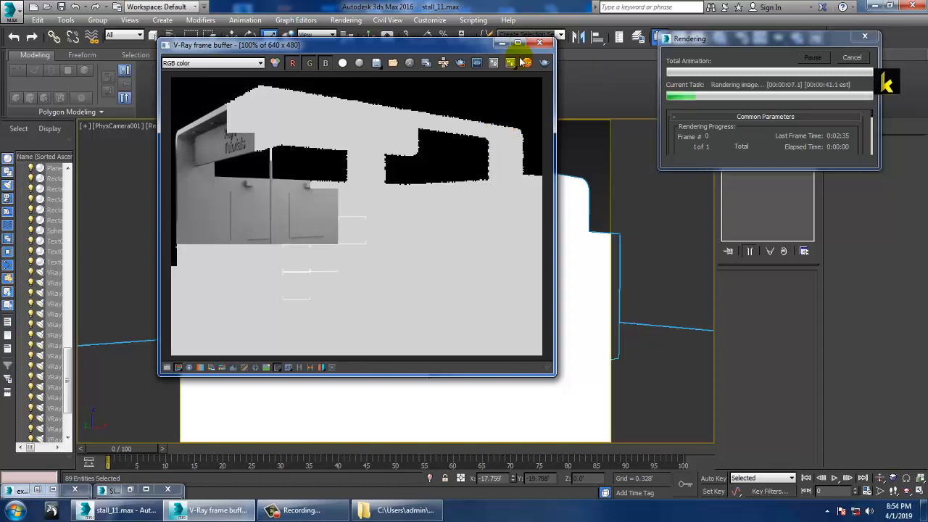
left_click(539, 42)
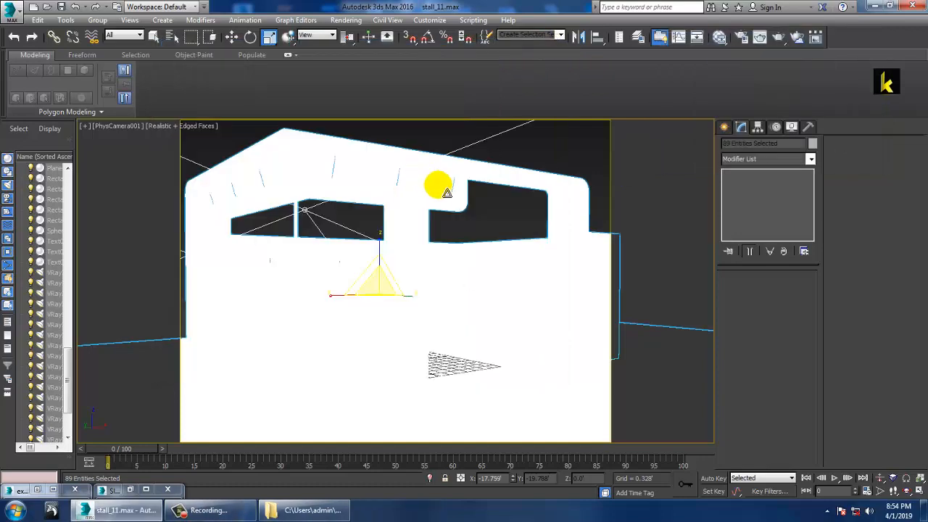
Step: Examine the V-Ray image sampler and environment settings in Render Setup, then expand the Global switches and change their Default mode
left_click(346, 20)
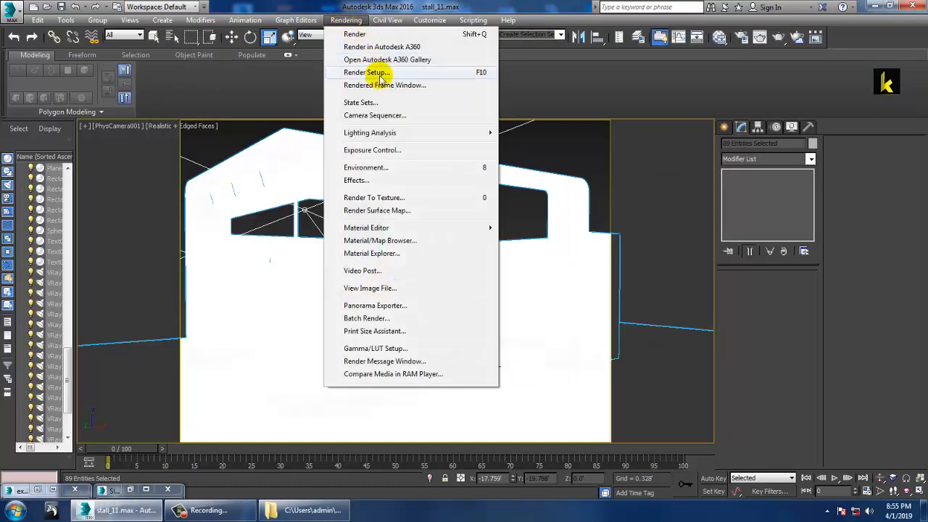
left_click(384, 72)
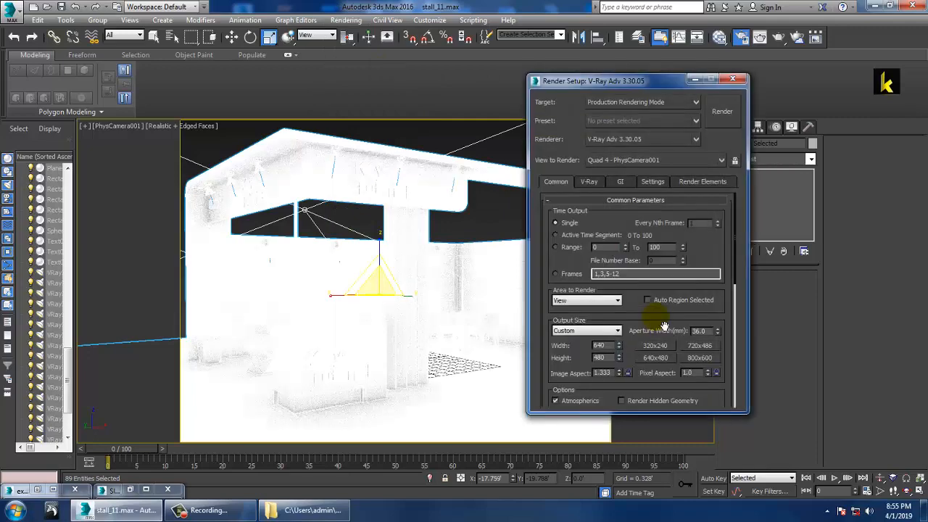
left_click(589, 184)
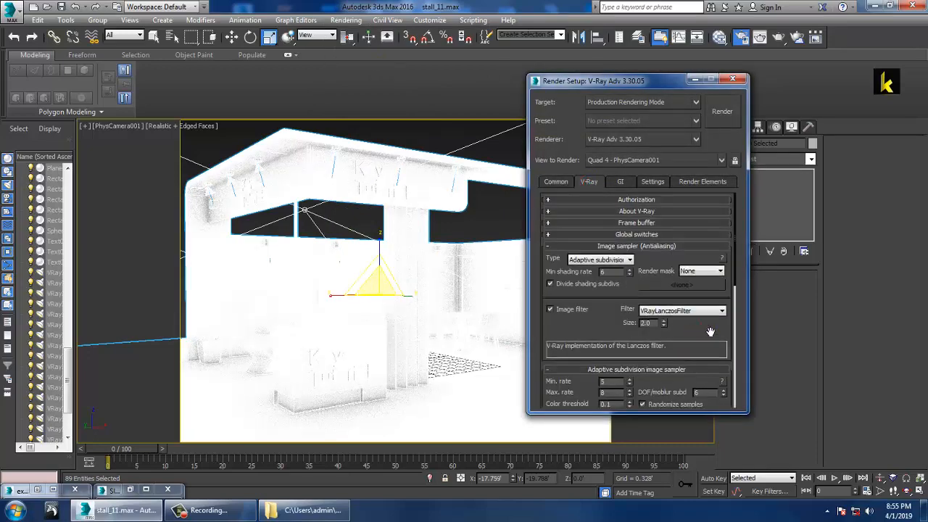
scroll(709, 323, "down", 2)
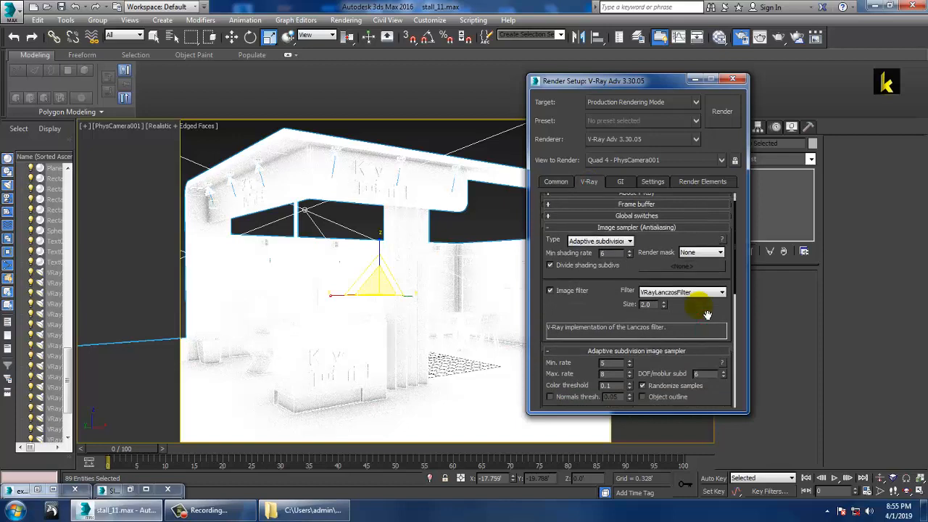
scroll(707, 314, "down", 4)
scroll(695, 221, "down", 15)
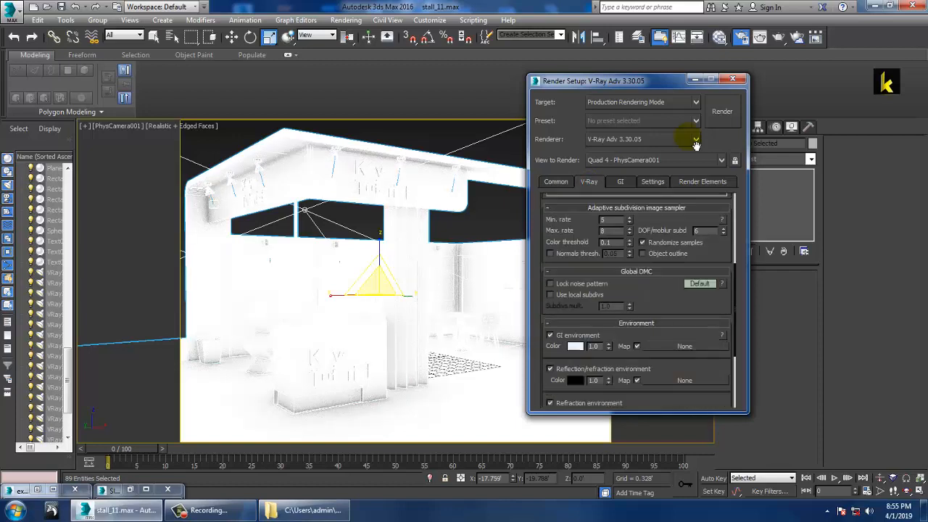
left_click_drag(673, 254, 672, 285)
scroll(673, 285, "up", 20)
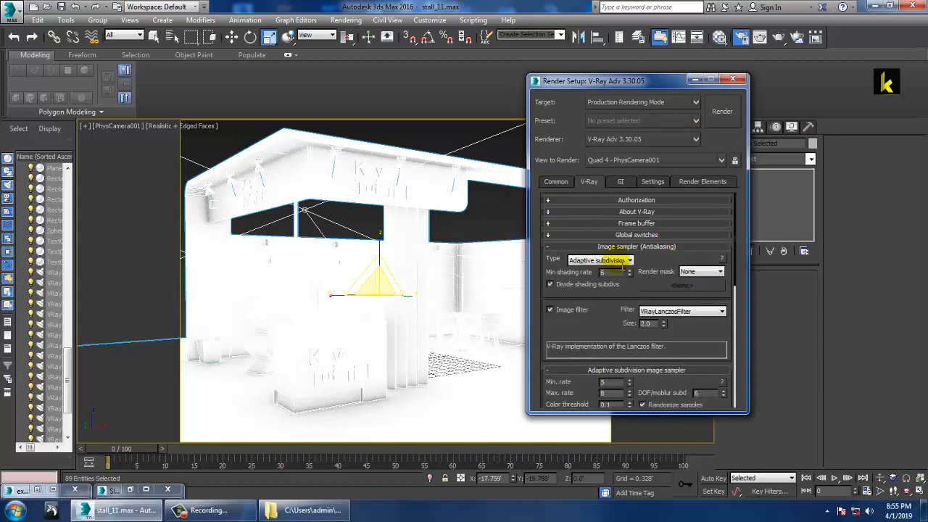
left_click(609, 237)
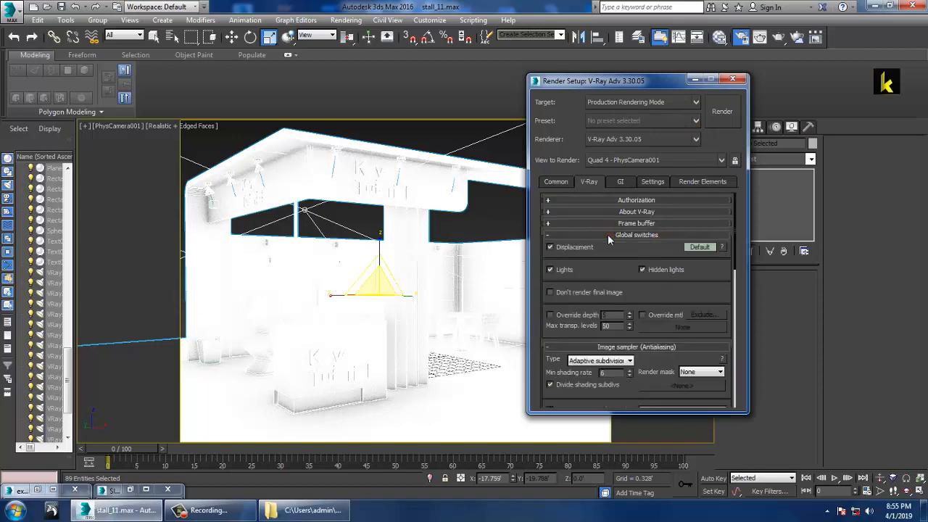
left_click(700, 247)
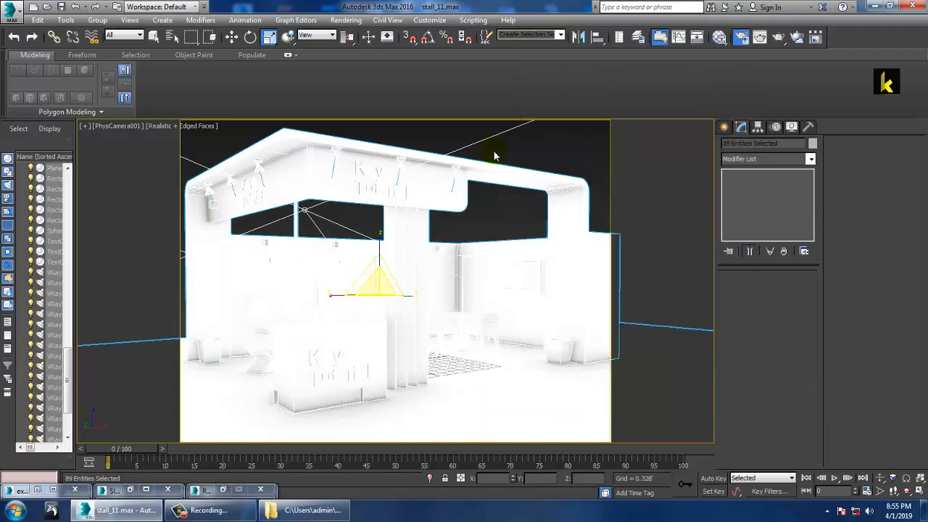
Step: Reopen the Slate Material Editor, set the VRayDirt radius to 512 and render the camera view
key("m")
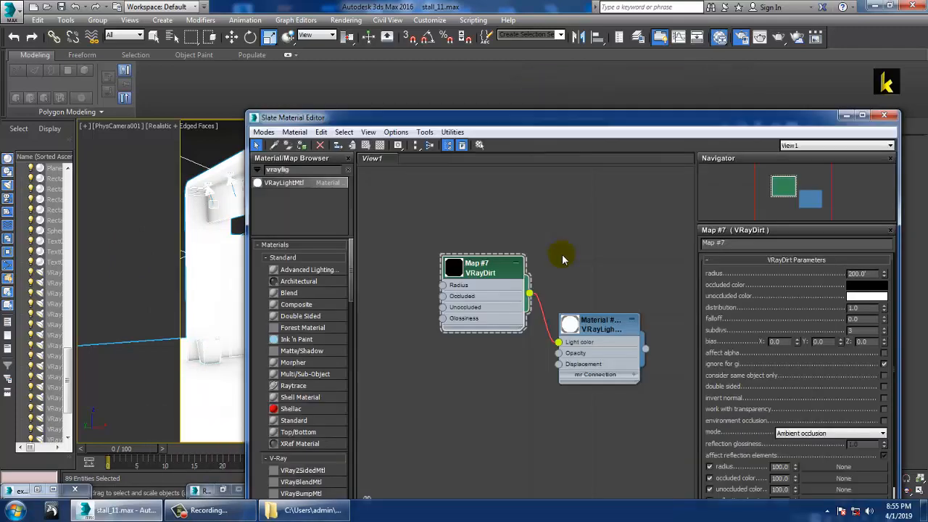
left_click_drag(444, 260, 432, 260)
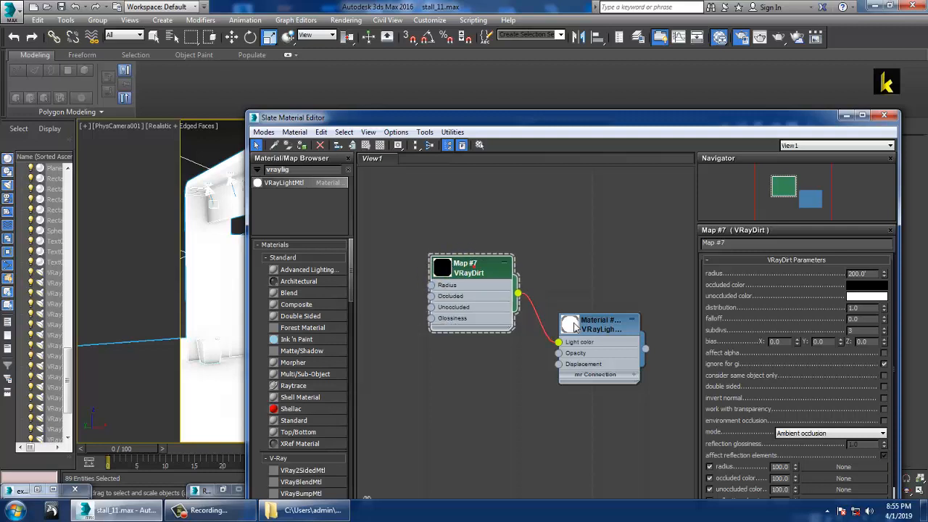
left_click(617, 295)
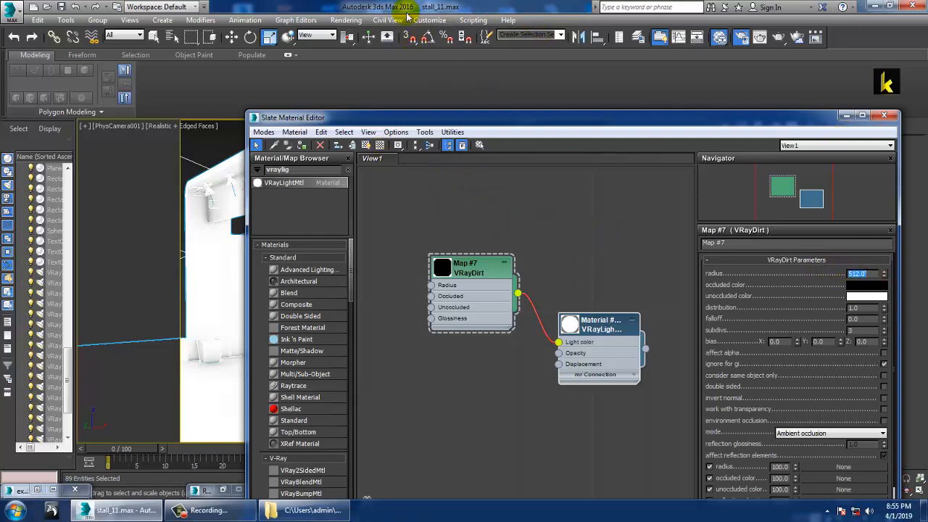
left_click(345, 19)
left_click(356, 34)
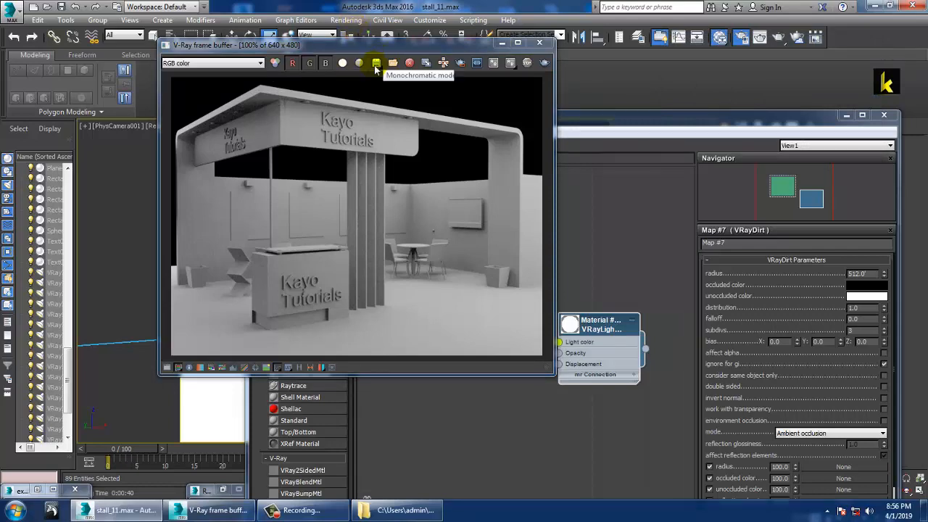
Step: Save the ambient occlusion render to the Desktop as a JPEG named occ at quality 100 and minimise the frame buffer
left_click(377, 64)
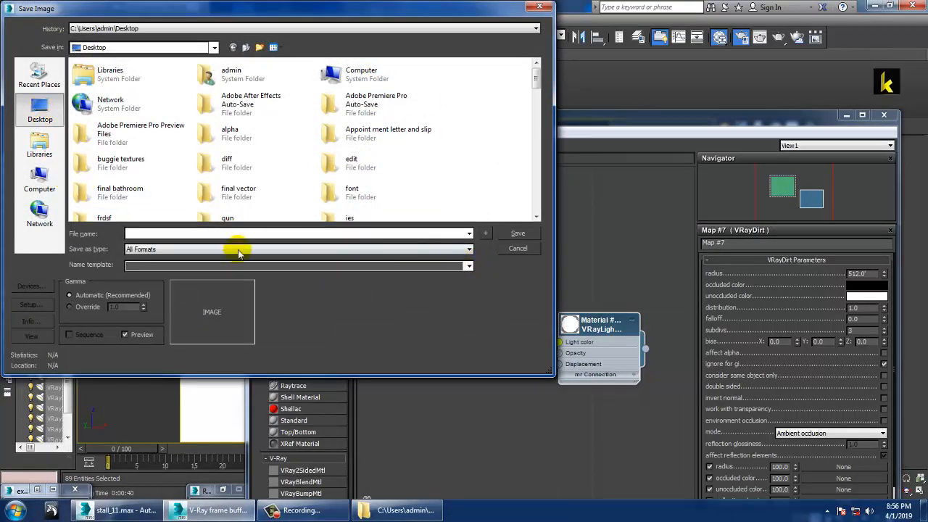
left_click(172, 234)
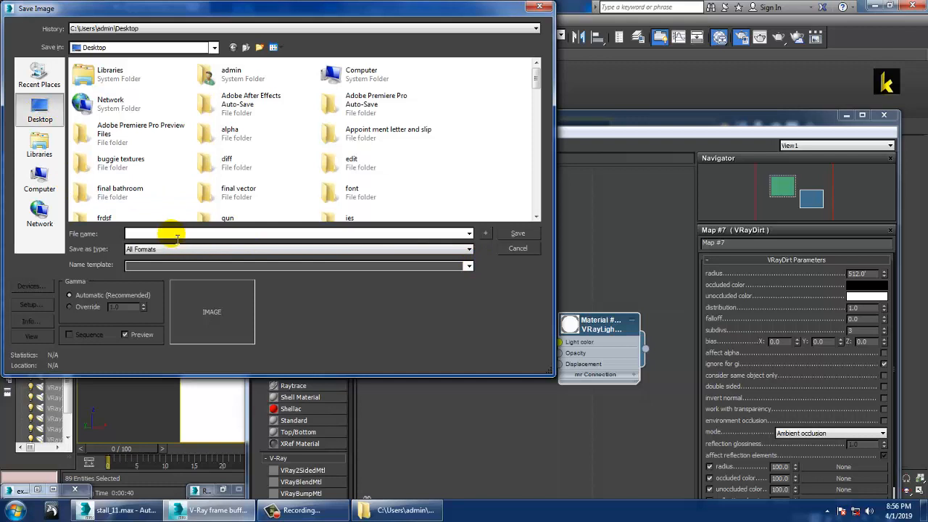
type("occ")
key("Tab")
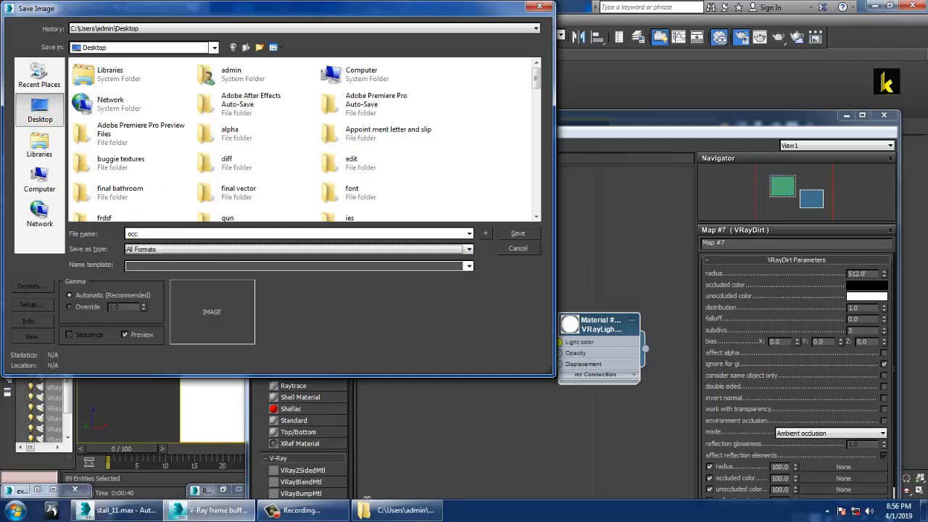
key("j")
left_click(519, 235)
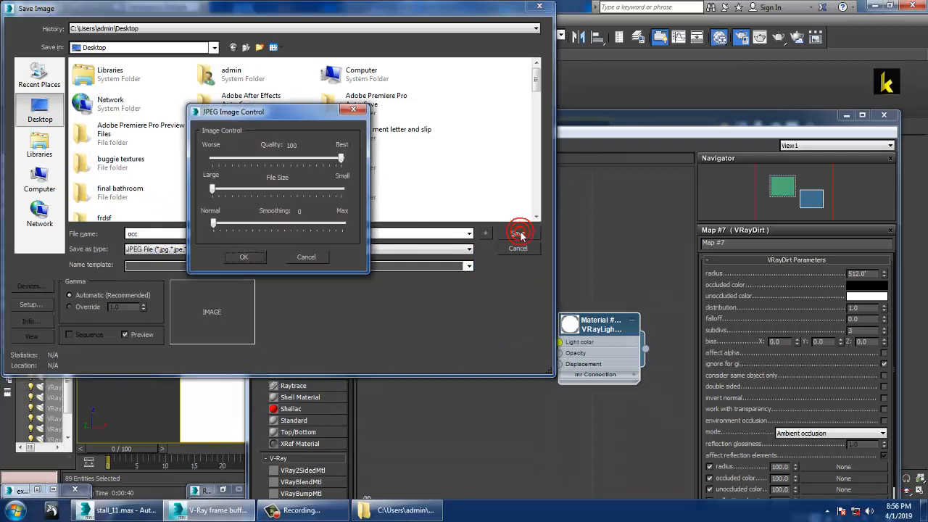
left_click(241, 256)
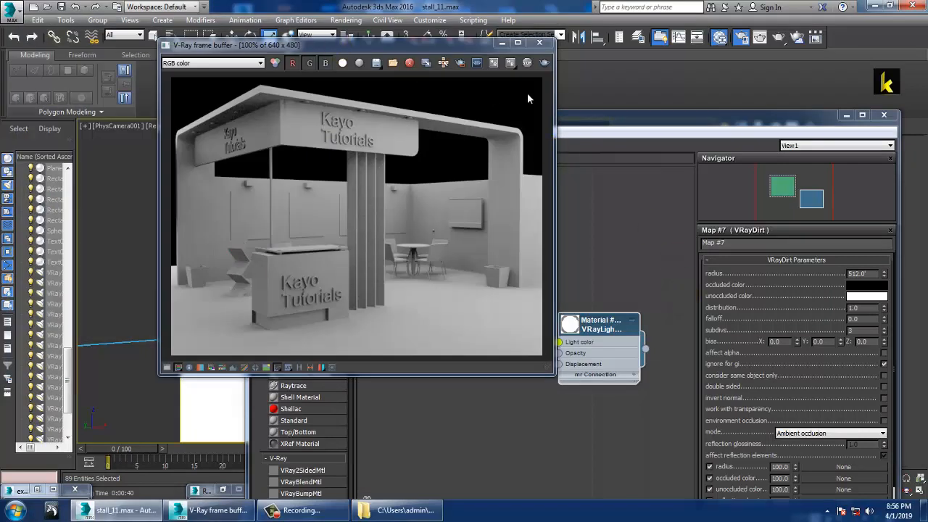
left_click(502, 42)
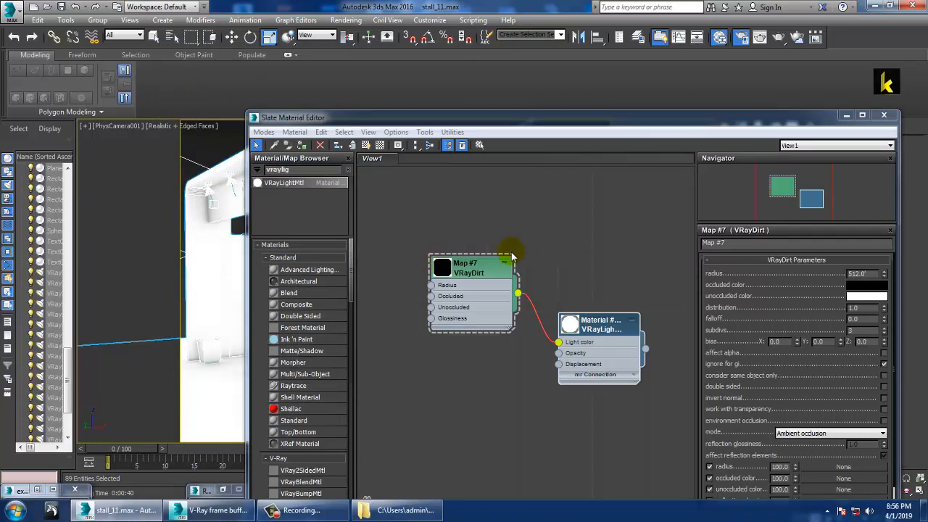
Step: Minimise the Slate Material Editor and examine the render elements available to add in Render Setup
left_click(332, 21)
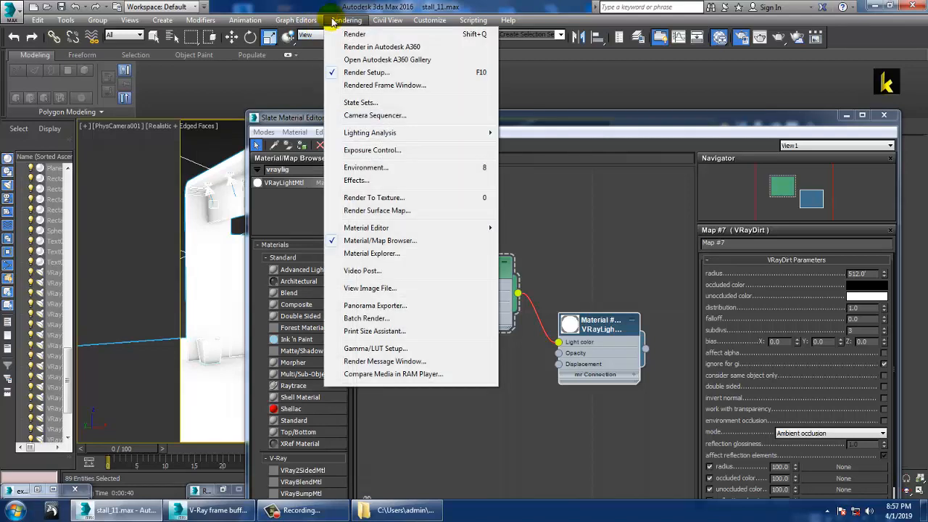
left_click(846, 115)
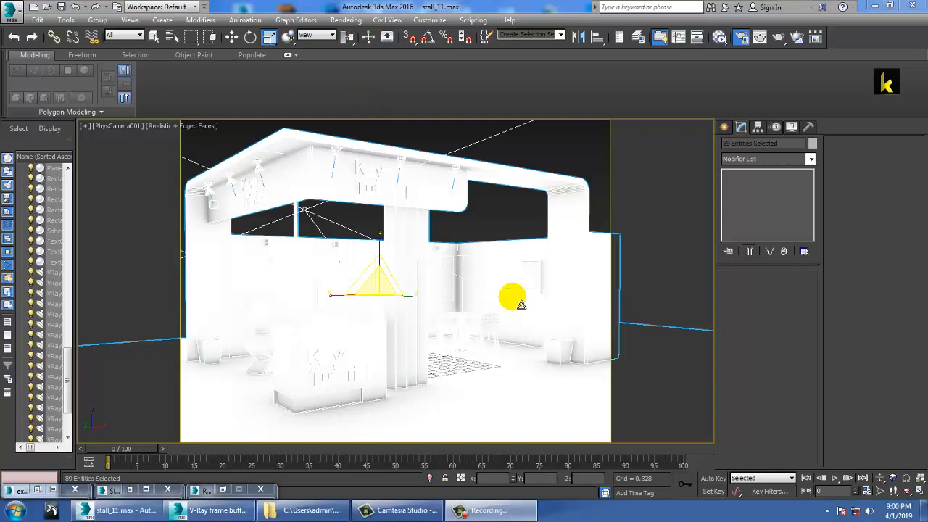
left_click(345, 20)
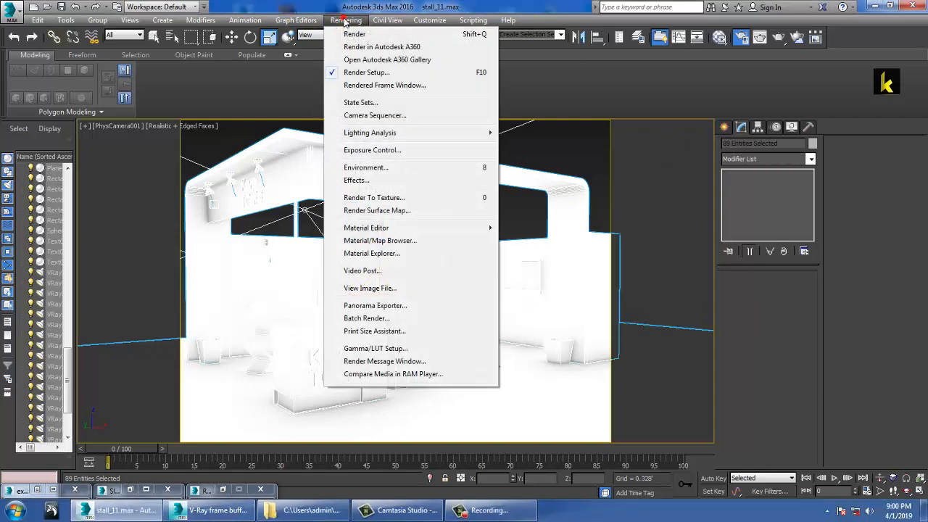
left_click(373, 71)
left_click(346, 21)
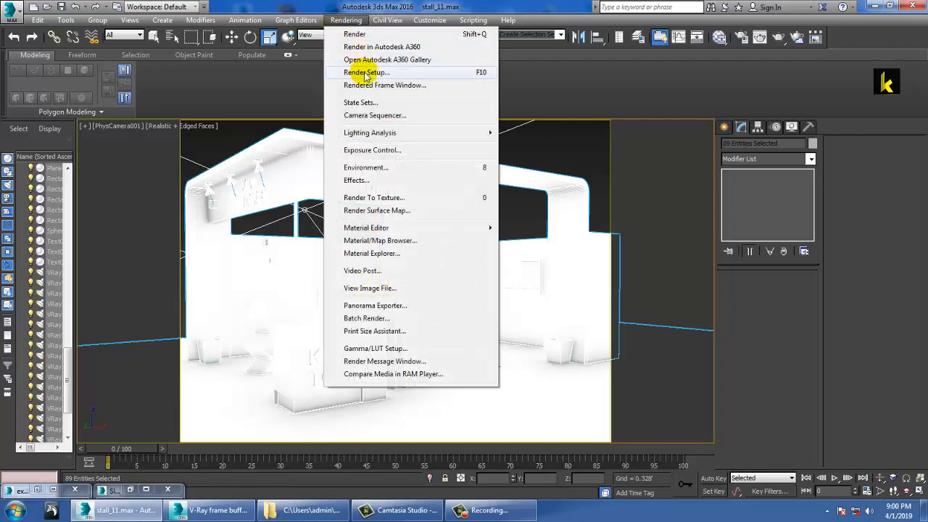
left_click(364, 73)
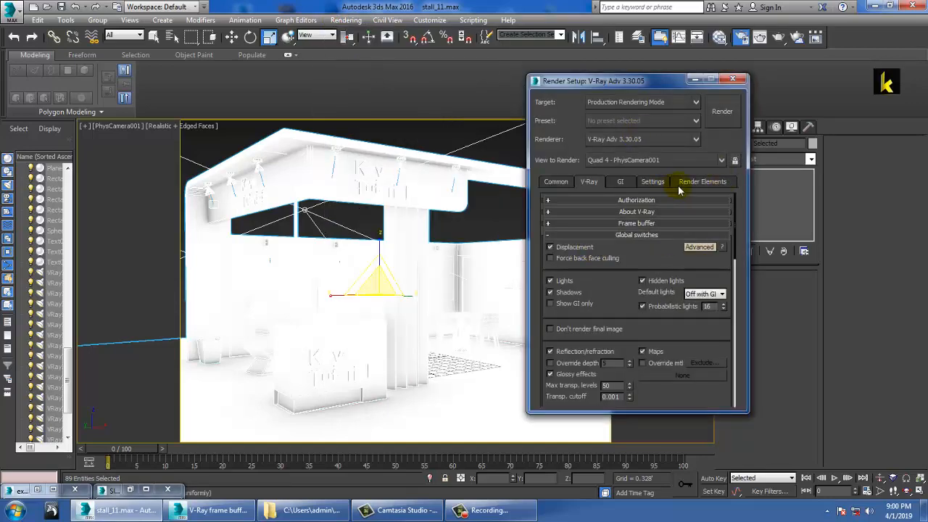
left_click(692, 182)
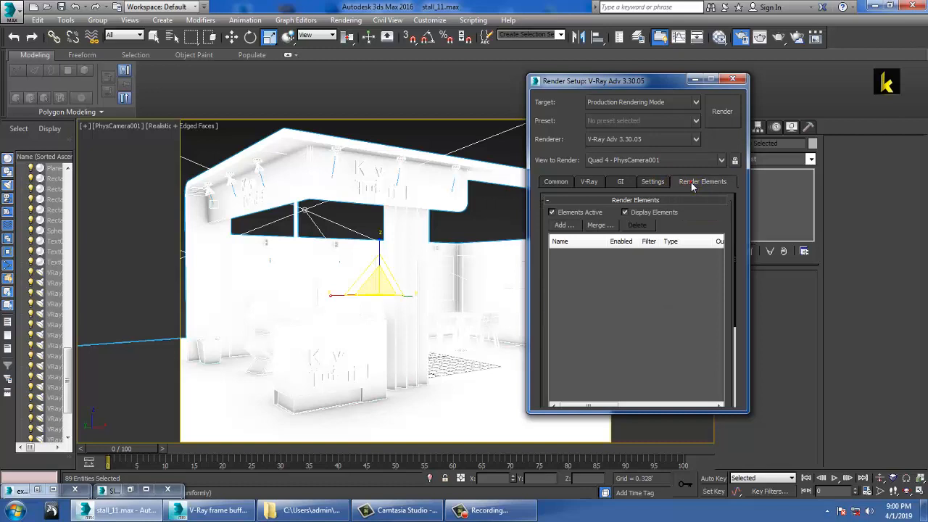
left_click(572, 225)
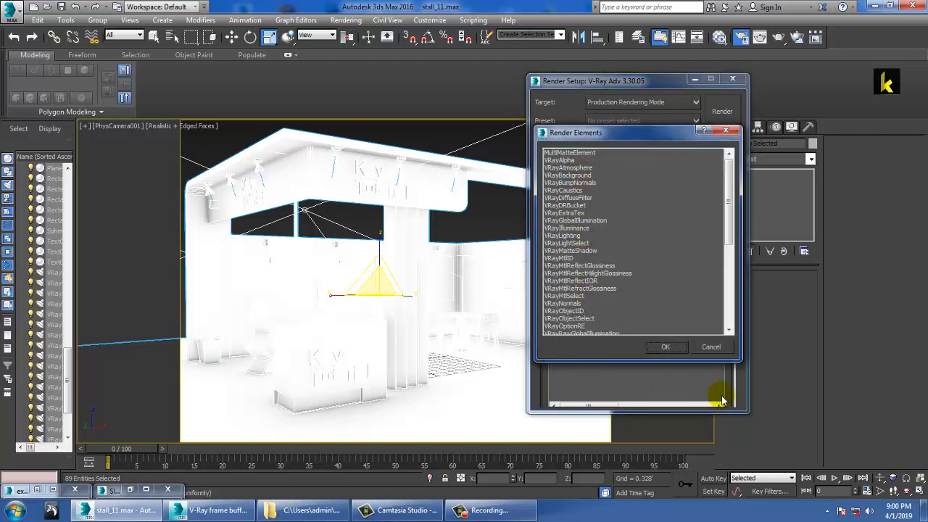
left_click(710, 346)
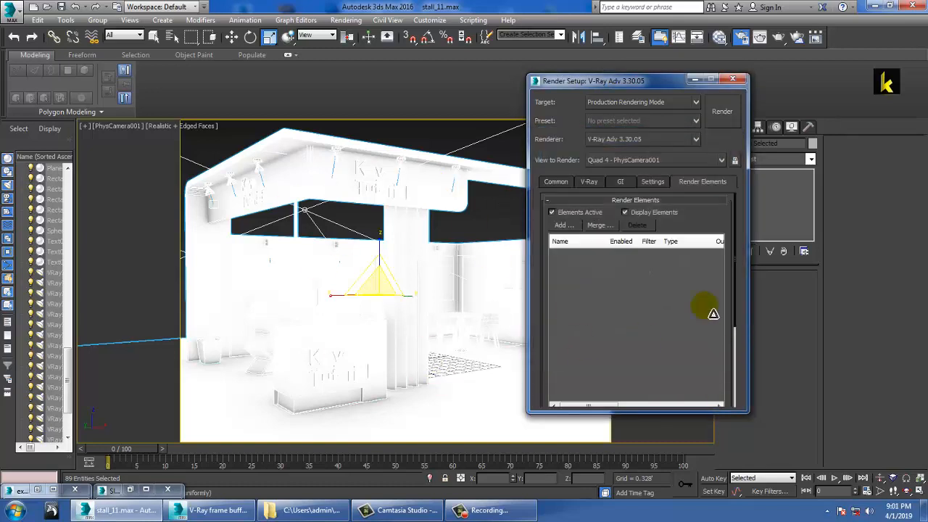
left_click(694, 79)
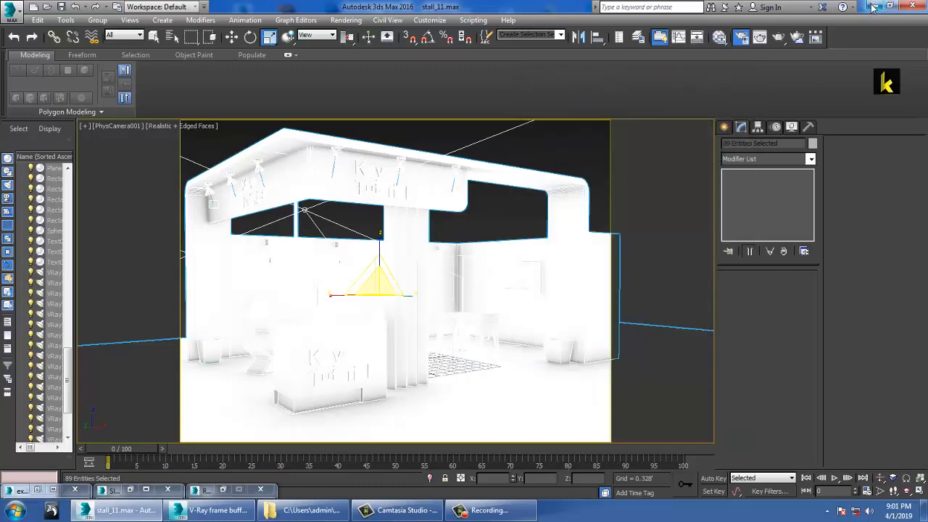
Step: Minimise 3ds Max and open the desktop image diffuse ex in Photoshop
left_click(873, 7)
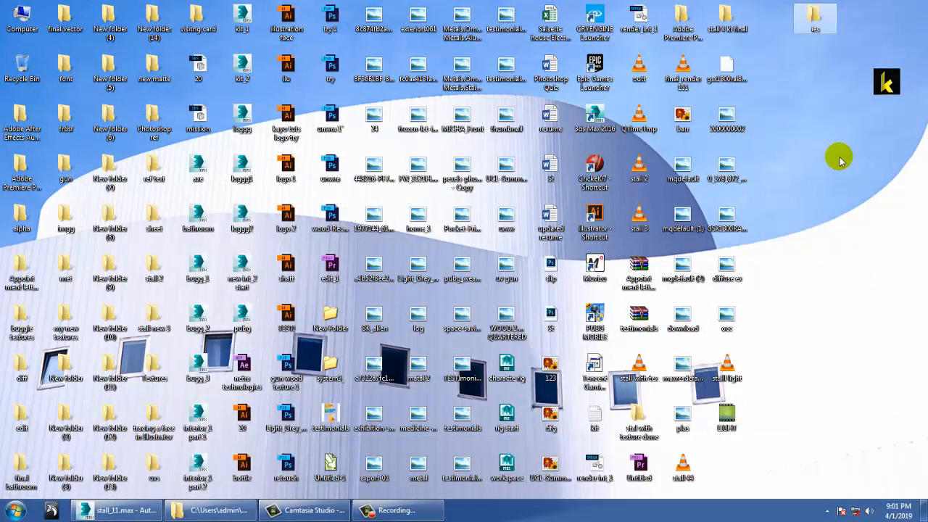
left_click(860, 342)
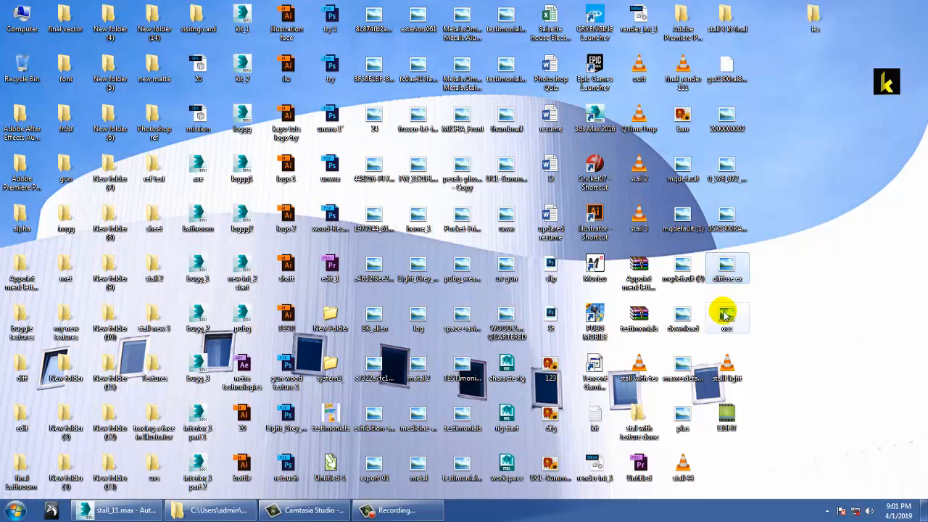
right_click(727, 270)
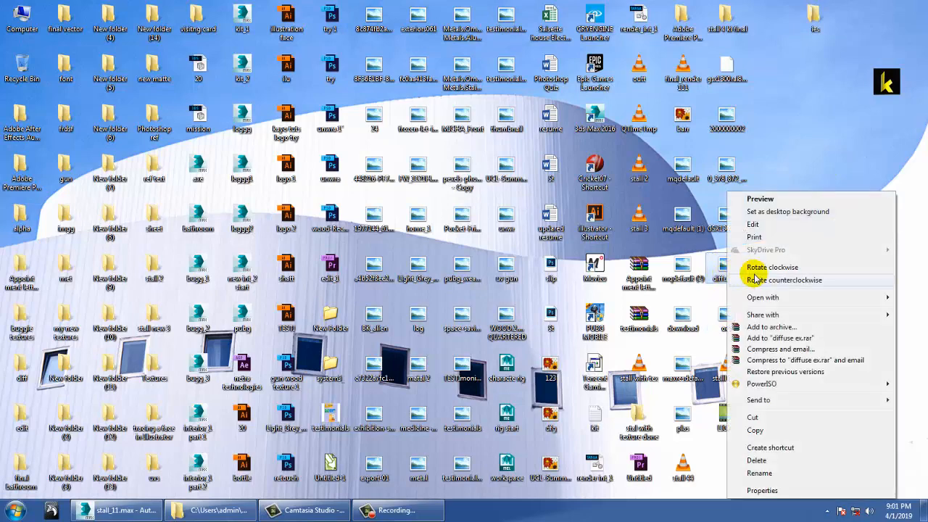
mouse_move(763, 298)
left_click(666, 317)
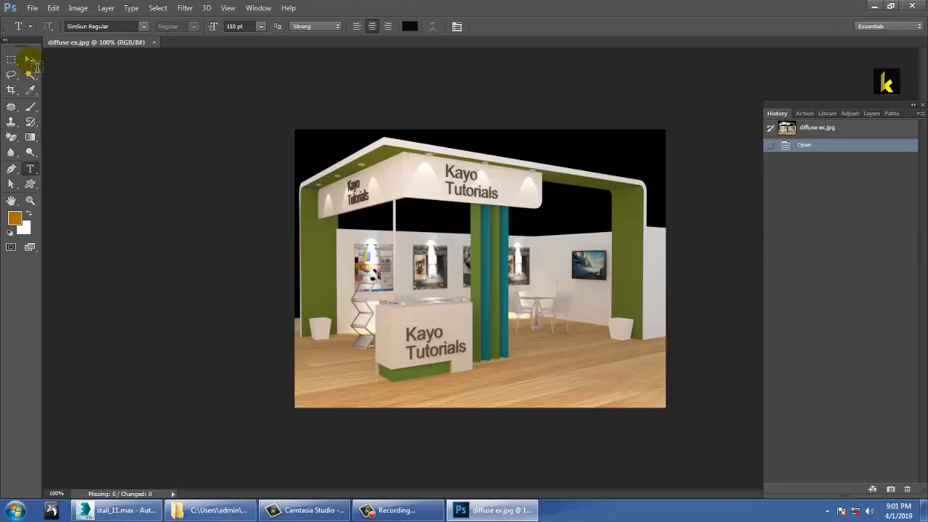
Step: Show the layers of diffuse ex.jpg and convert its locked Background into a normal layer named Layer 0
key("F7")
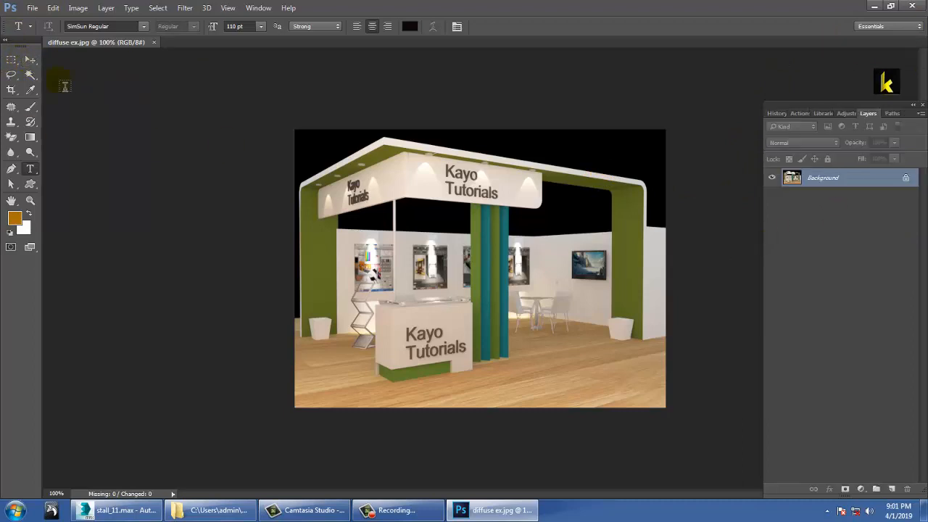
double_click(838, 181)
left_click(566, 161)
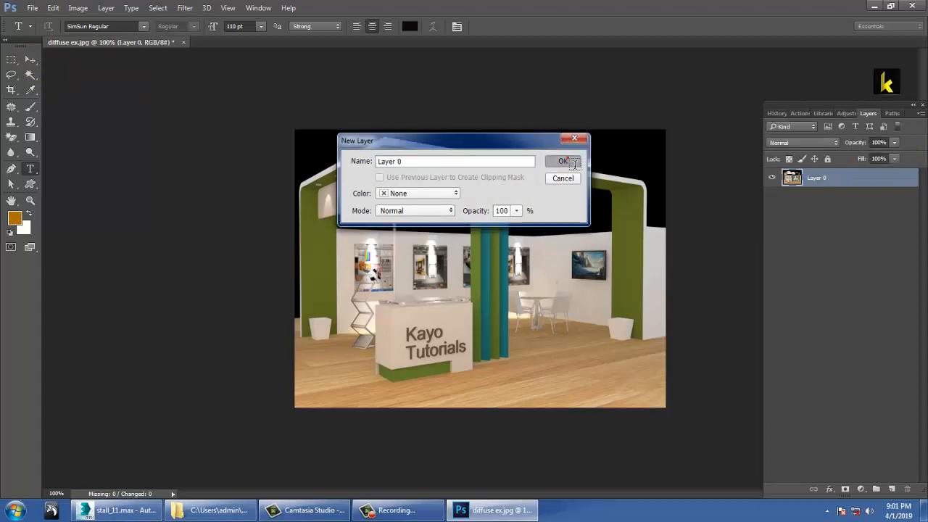
Step: Open the desktop image occ in Photoshop as a separate document
key("shift+Tab")
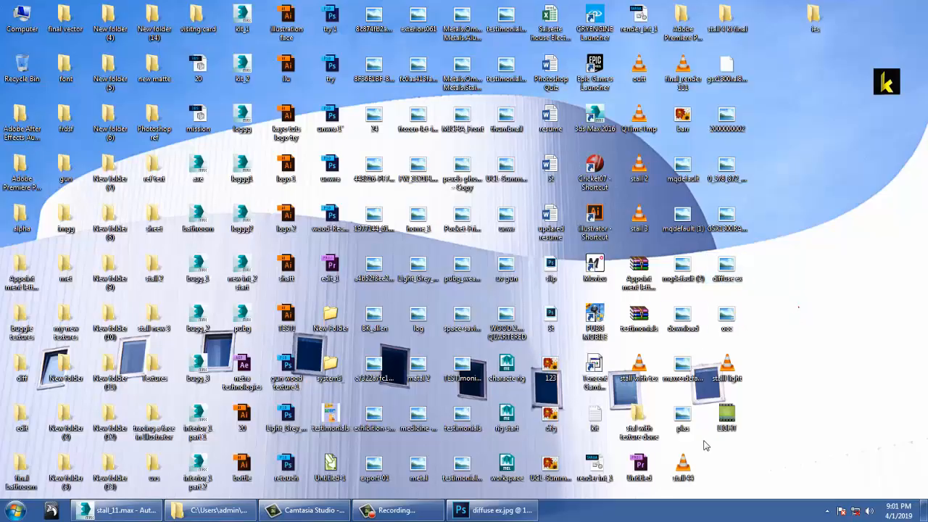
left_click(729, 321)
left_click_drag(741, 323, 552, 42)
Step: Convert the Background of occ.jpg into Layer 0 and place it in diffuse ex.jpg, aligned over the diffuse layer
left_click(30, 60)
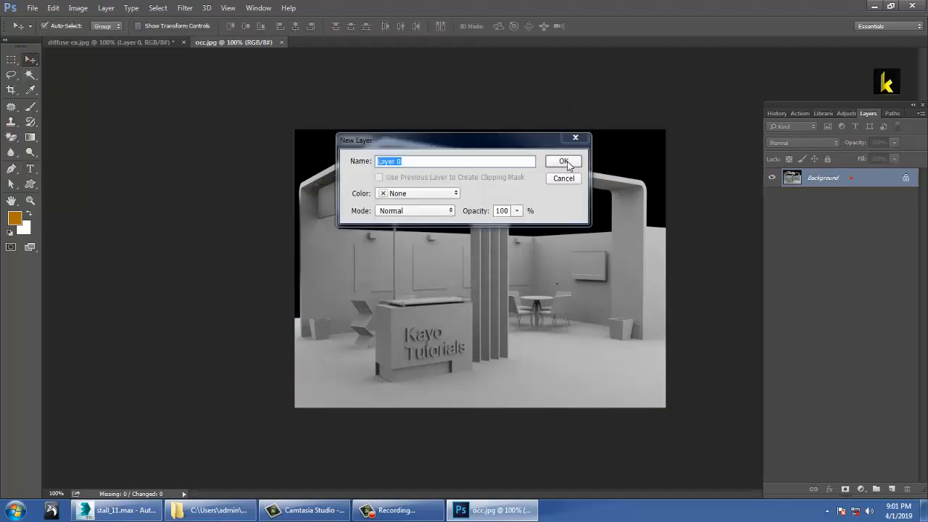
left_click(564, 161)
mouse_move(551, 320)
left_mouse_down()
mouse_move(192, 120)
mouse_move(134, 41)
mouse_move(165, 75)
mouse_move(397, 225)
mouse_move(480, 307)
mouse_move(548, 325)
mouse_move(563, 318)
mouse_move(543, 317)
left_mouse_up()
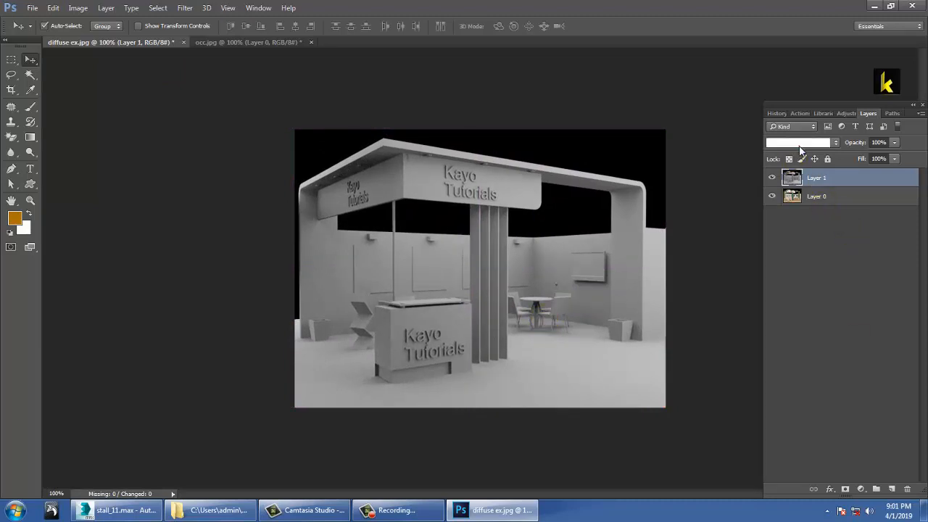
Step: Try successive blend modes on the occlusion layer, including Color Burn, Screen, Overlay, Soft Light, Pin Light and Subtract
left_click(801, 143)
left_click(803, 160)
key("shift+plus")
key("shift+plus")
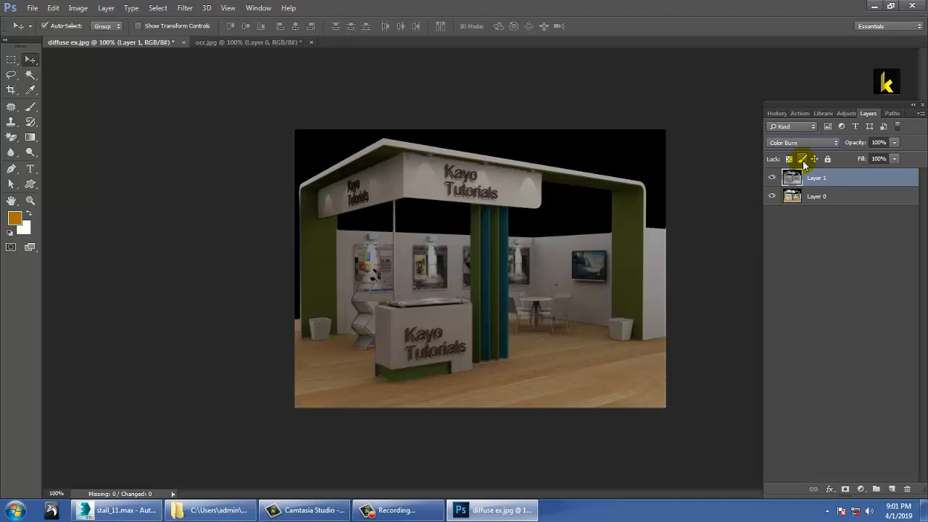
key("shift+plus")
key("shift+plus")
key("shift+plus")
key("shift+plus")
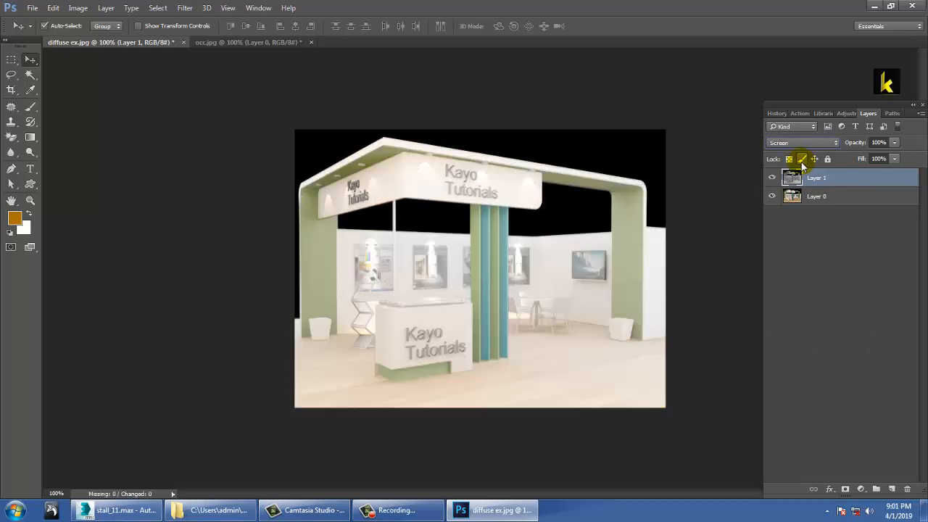
key("shift+plus")
key("shift+plus")
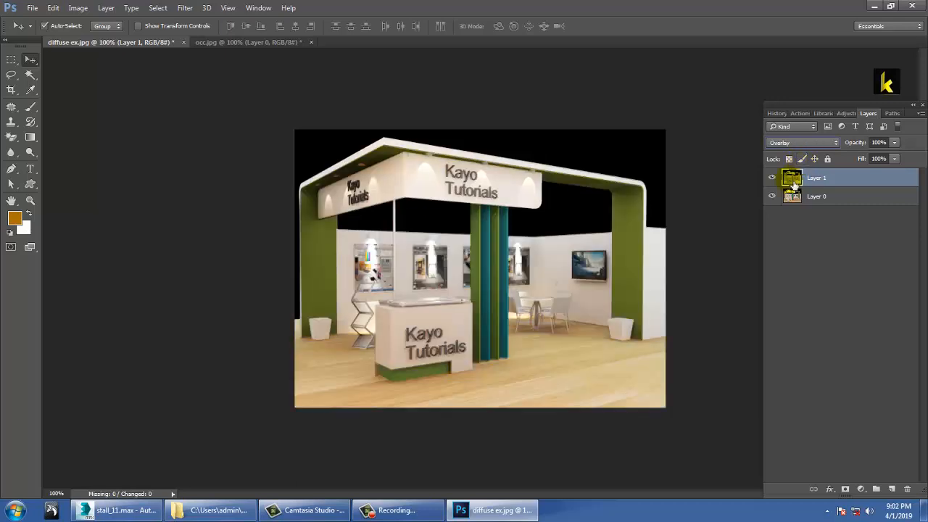
key("shift+plus")
key("shift+plus")
key("shift+plus")
key("shift+plus")
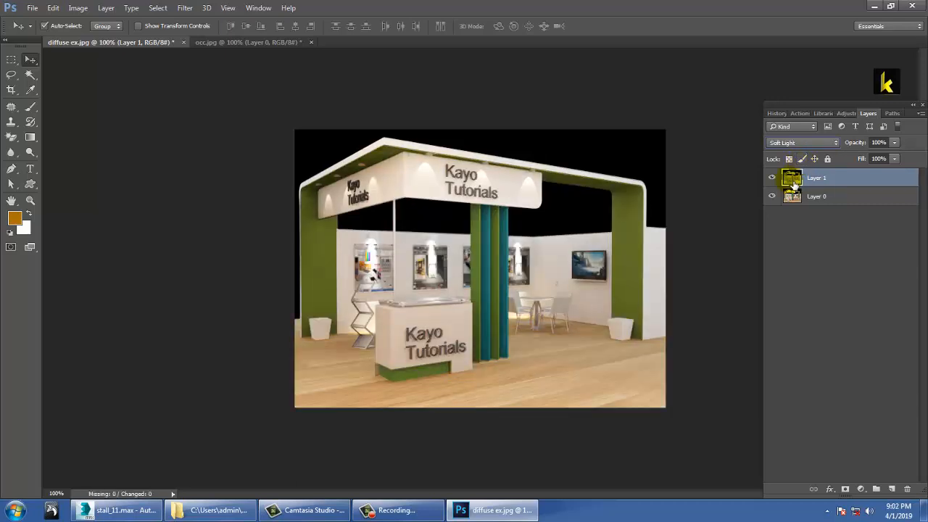
key("shift+plus")
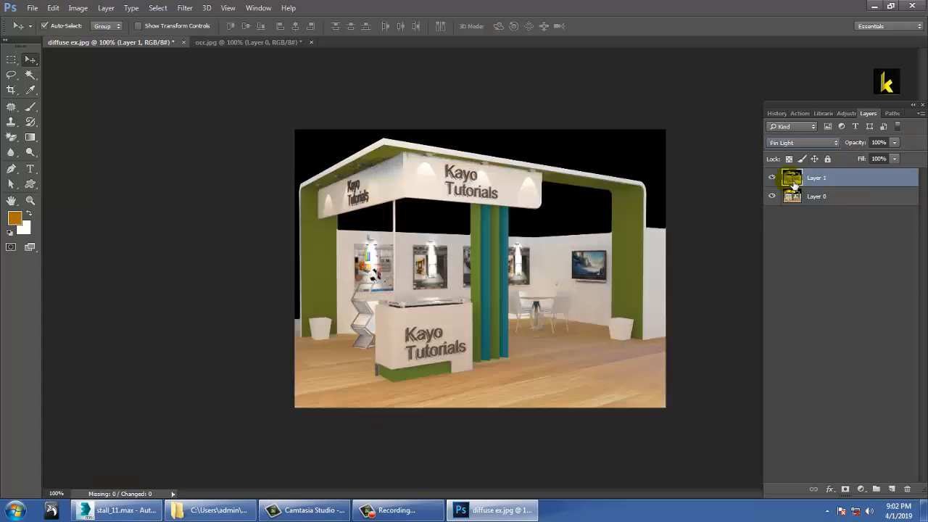
key("shift+plus")
key("shift+plus")
key("shift+plus")
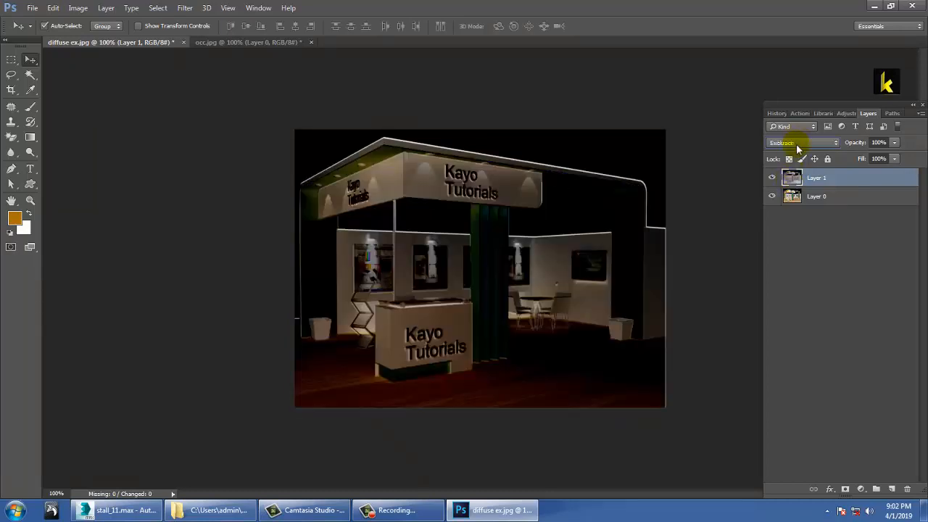
Step: Set the occlusion layer's blend mode to Multiply and hide the layer to compare with the plain diffuse render
left_click(796, 143)
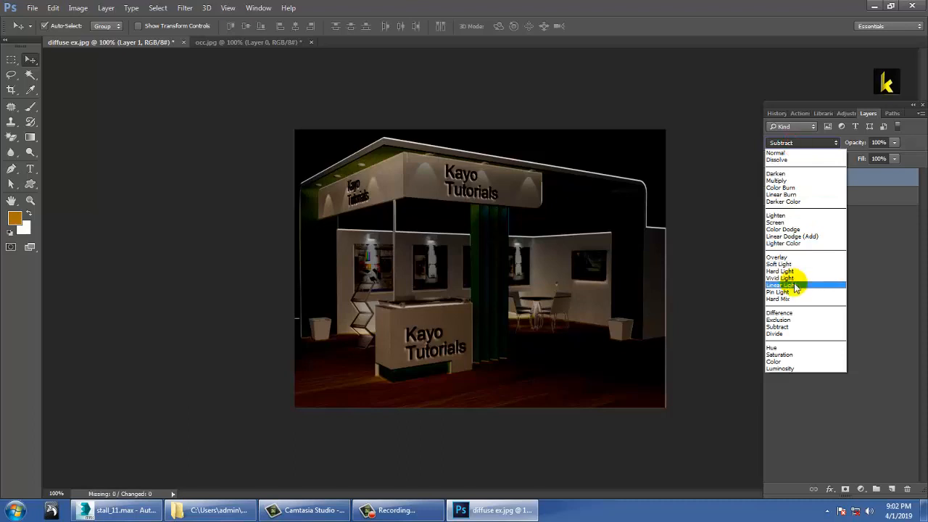
left_click(783, 181)
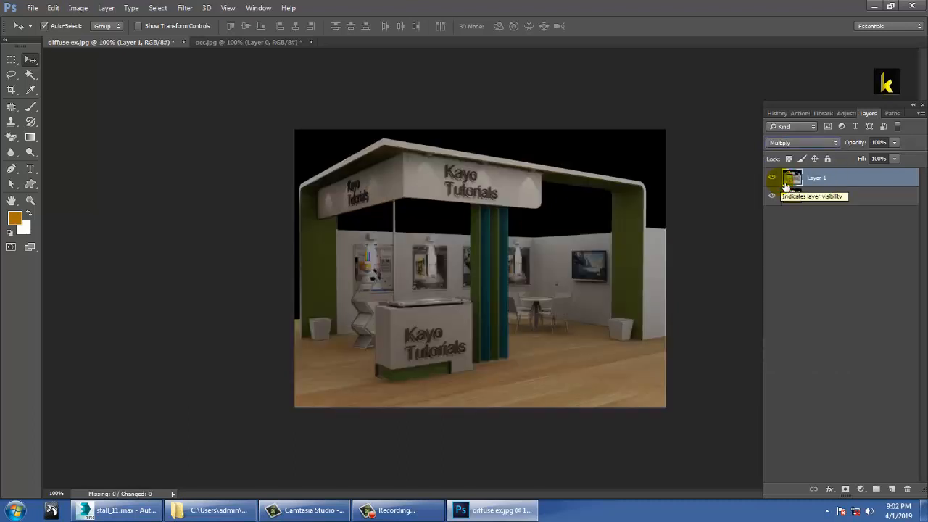
key("ctrl+plus")
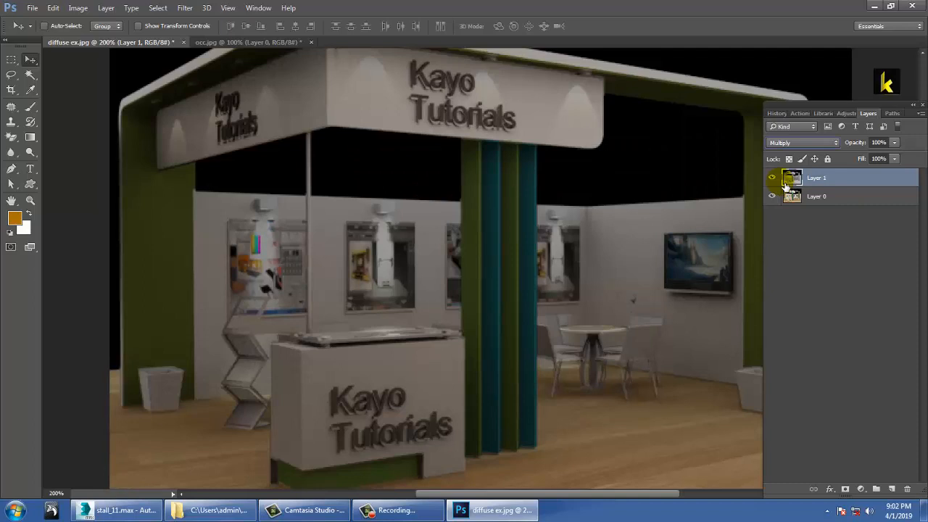
key("ctrl+minus")
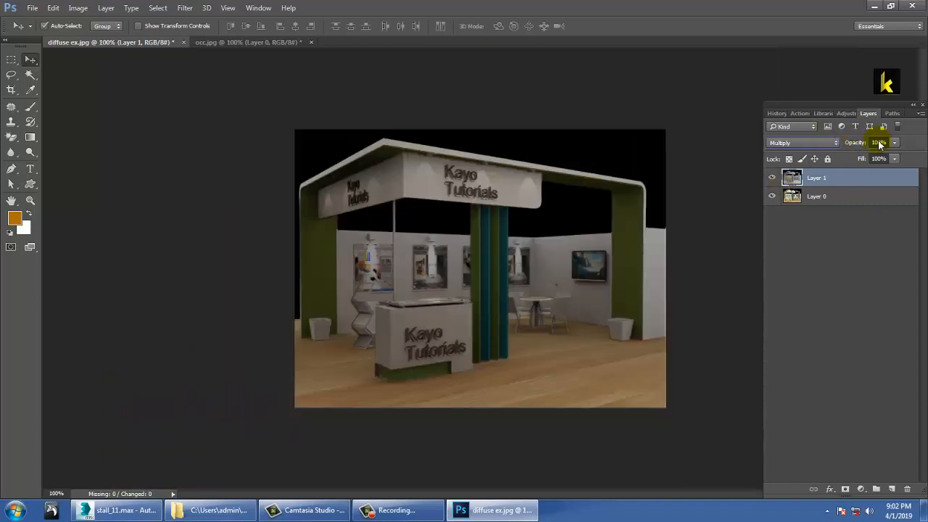
left_click(772, 178)
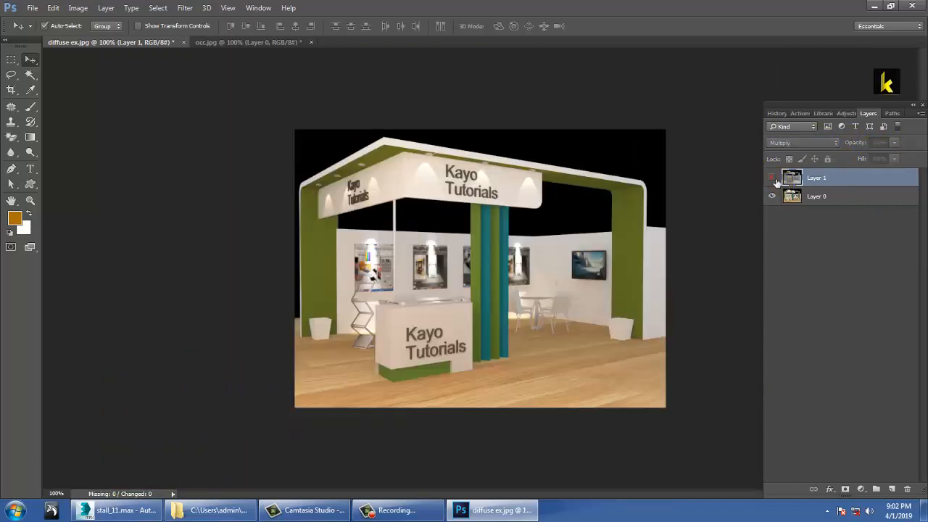
Step: Show the occlusion layer above the diffuse render and cycle through its blend modes from Normal, settling on Overlay
left_click(772, 178)
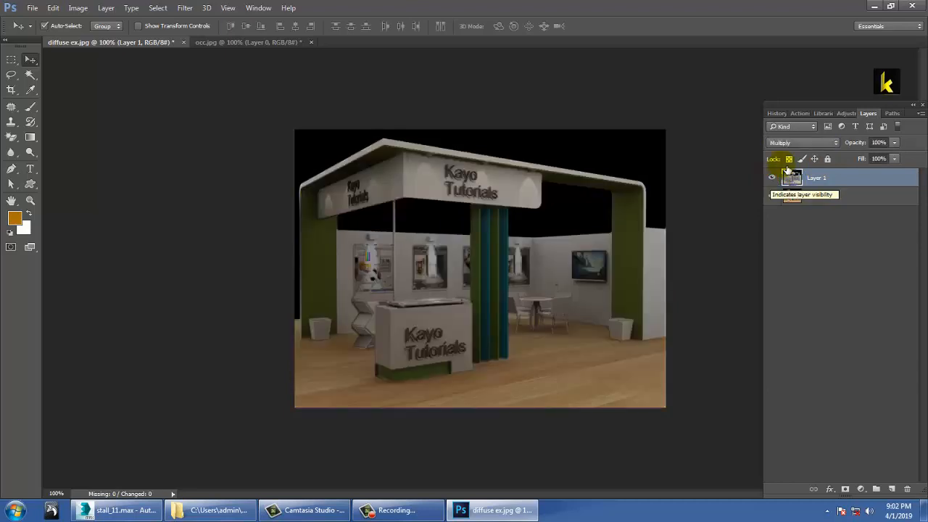
left_click(789, 142)
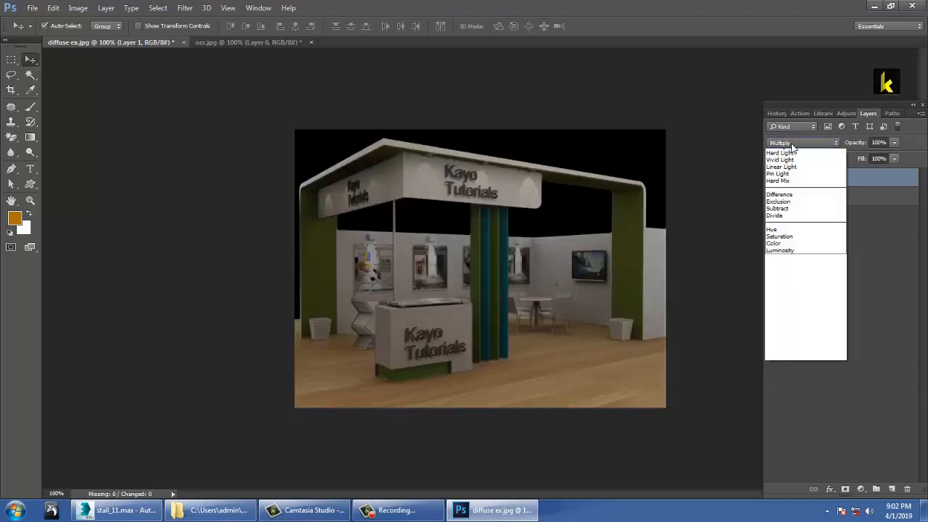
left_click(791, 149)
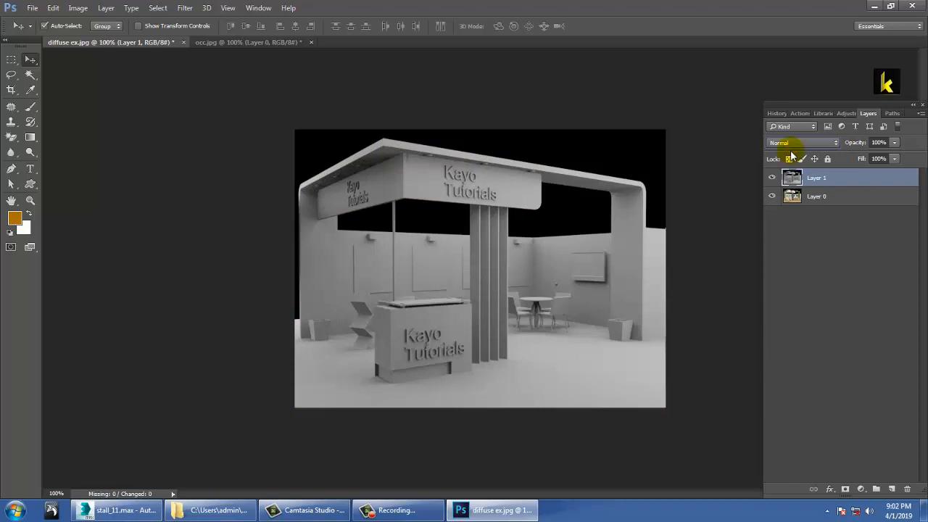
key("Down")
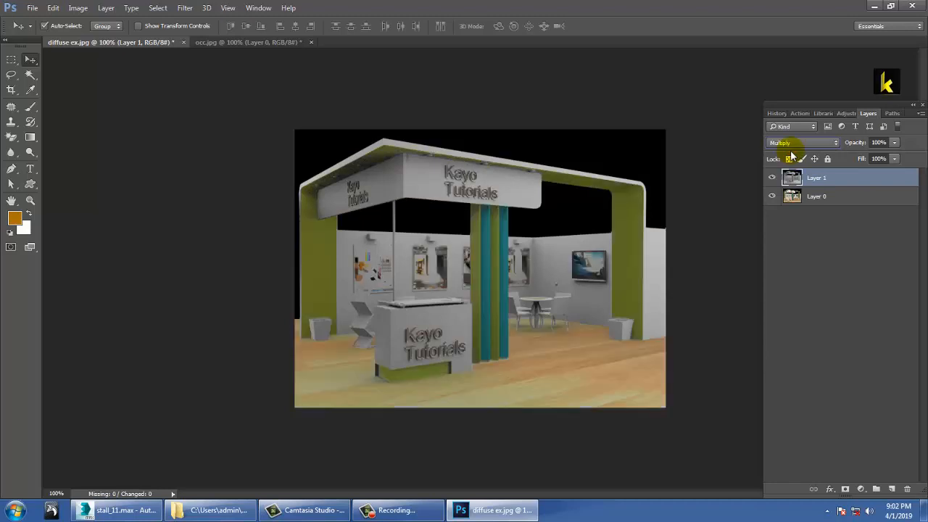
key("Down")
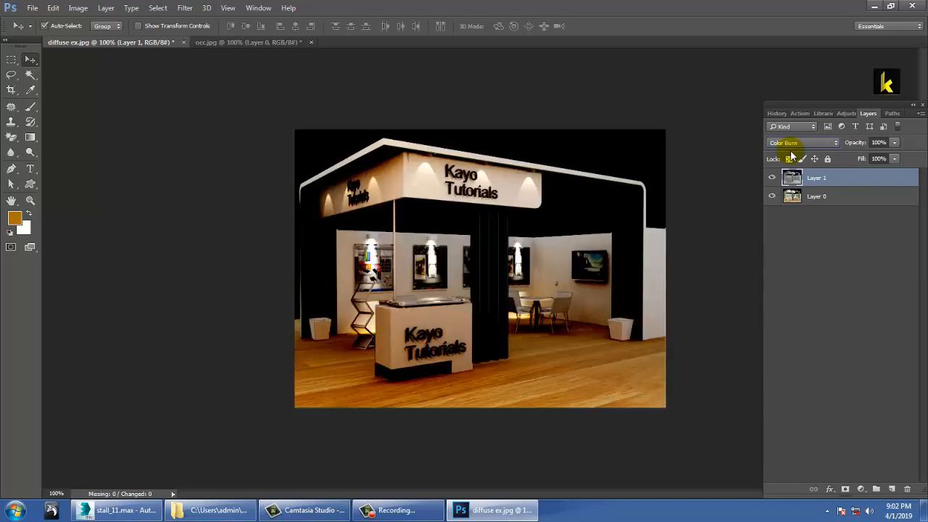
key("Down")
key("Down")
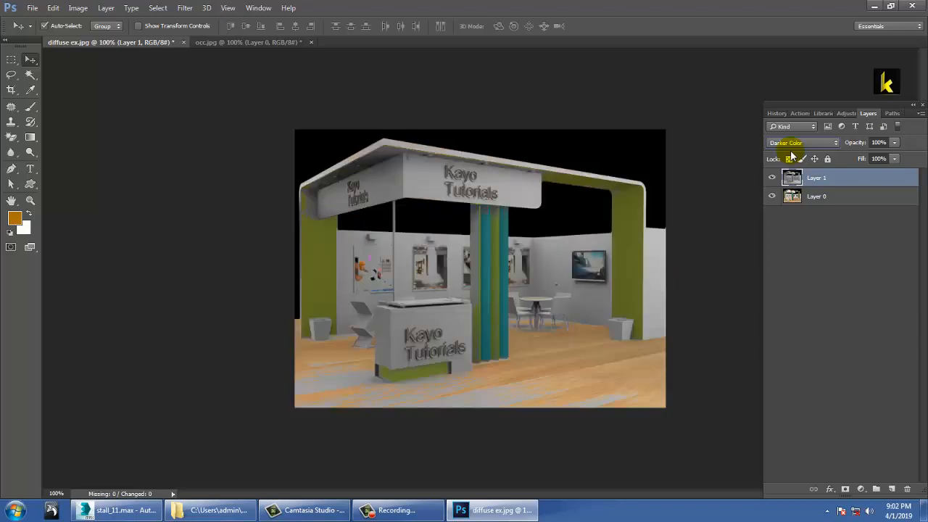
key("Down")
key("Down")
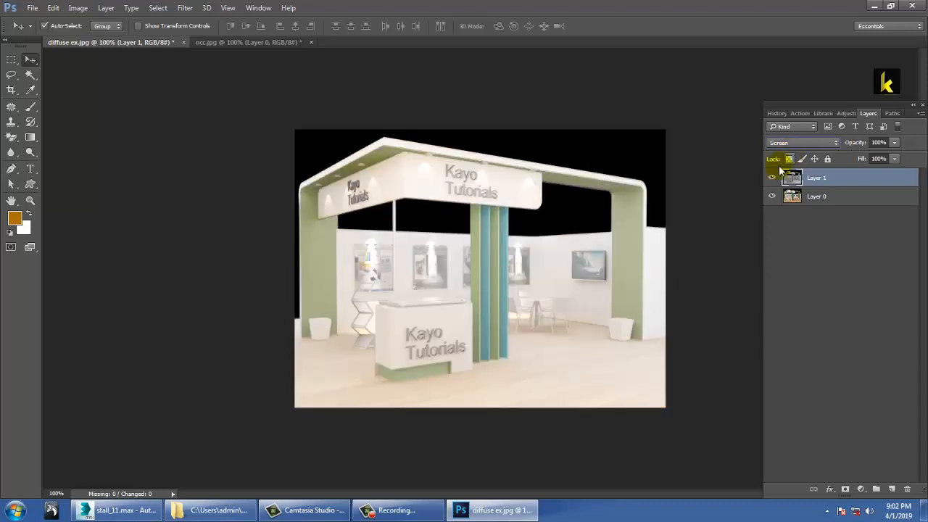
key("Down")
key("Down")
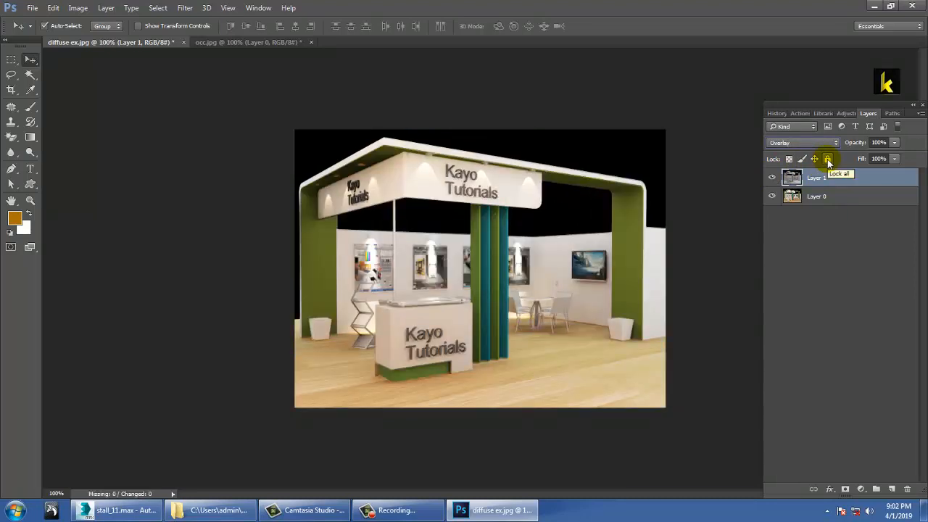
Step: Reduce the occlusion layer's opacity to 68% and check the blended stall image up close
left_click(893, 142)
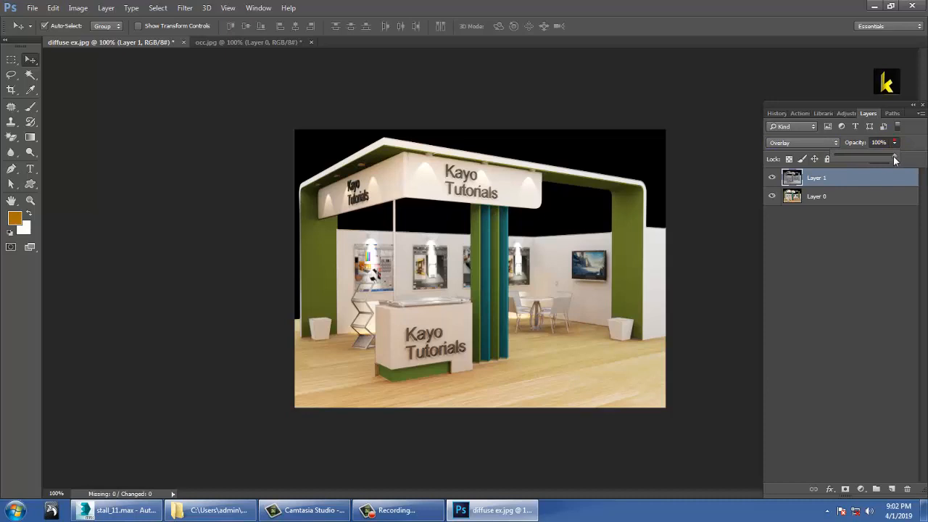
left_click_drag(870, 155, 870, 155)
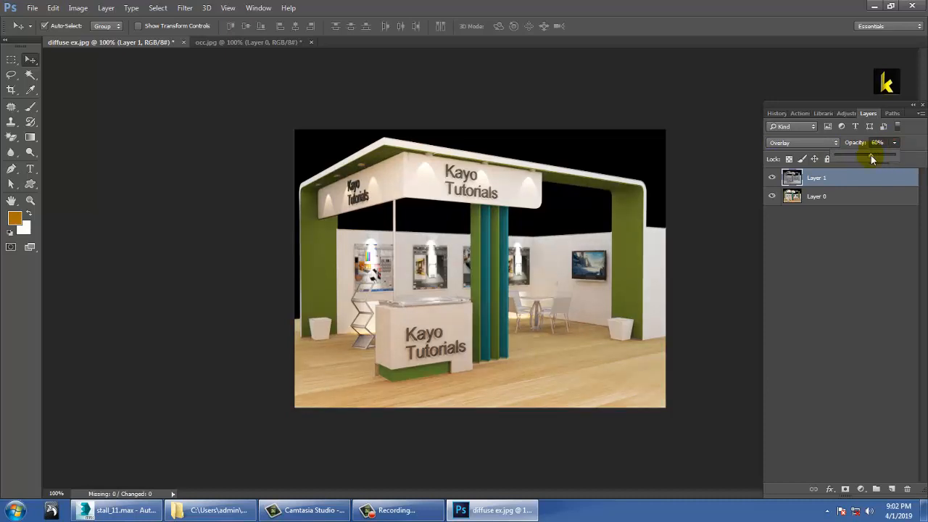
key("ctrl+plus")
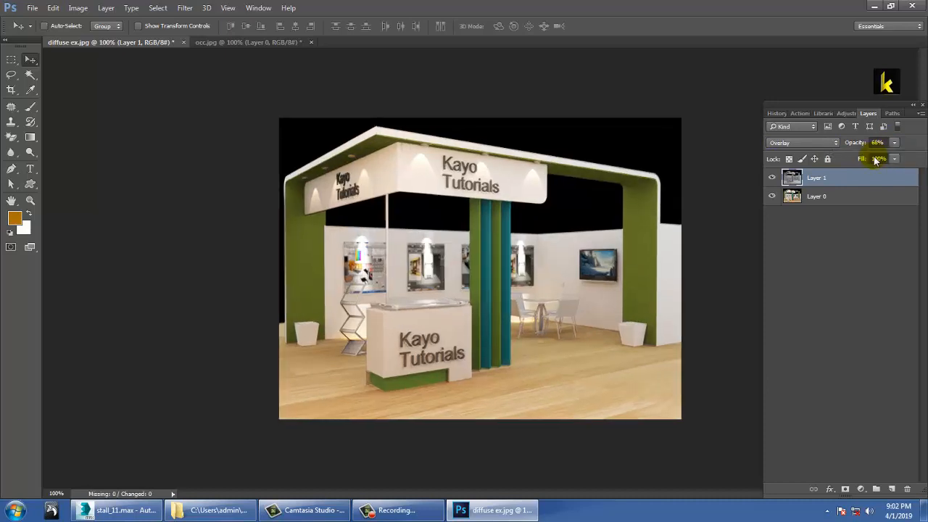
key("ctrl+minus")
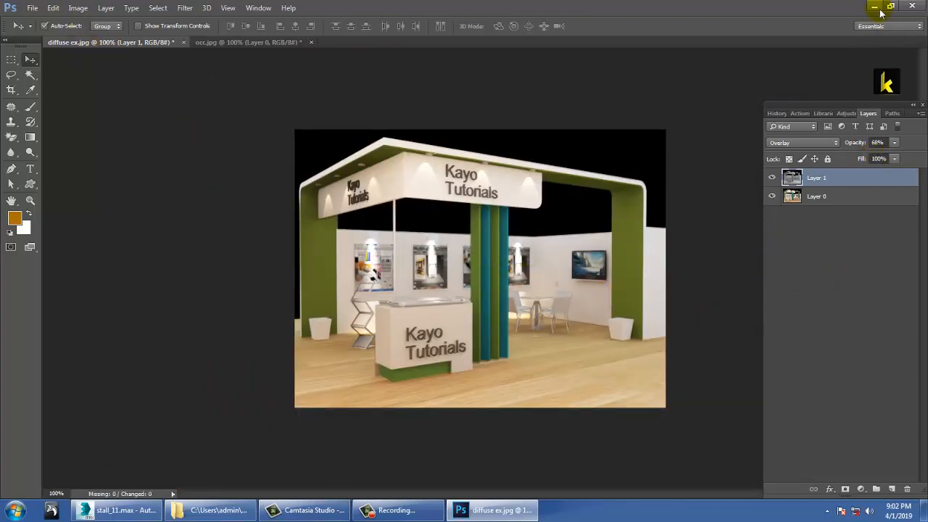
left_click(392, 510)
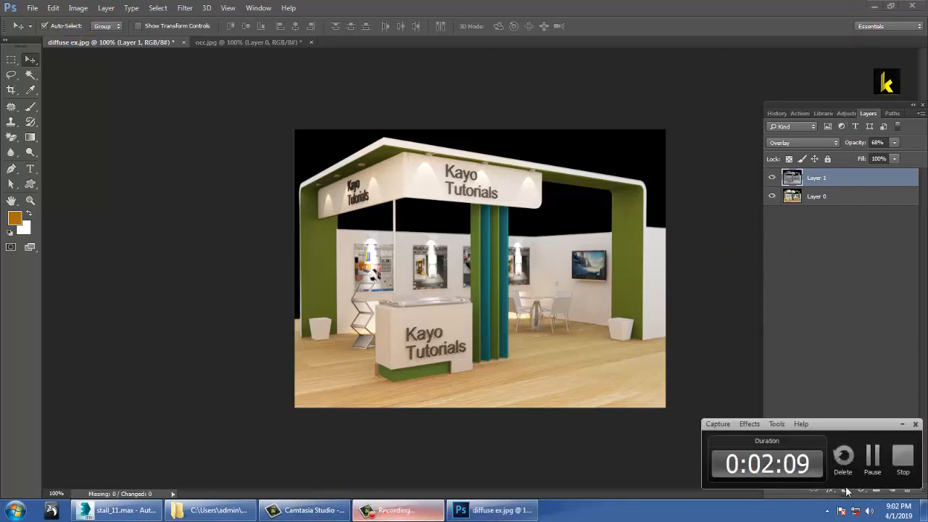